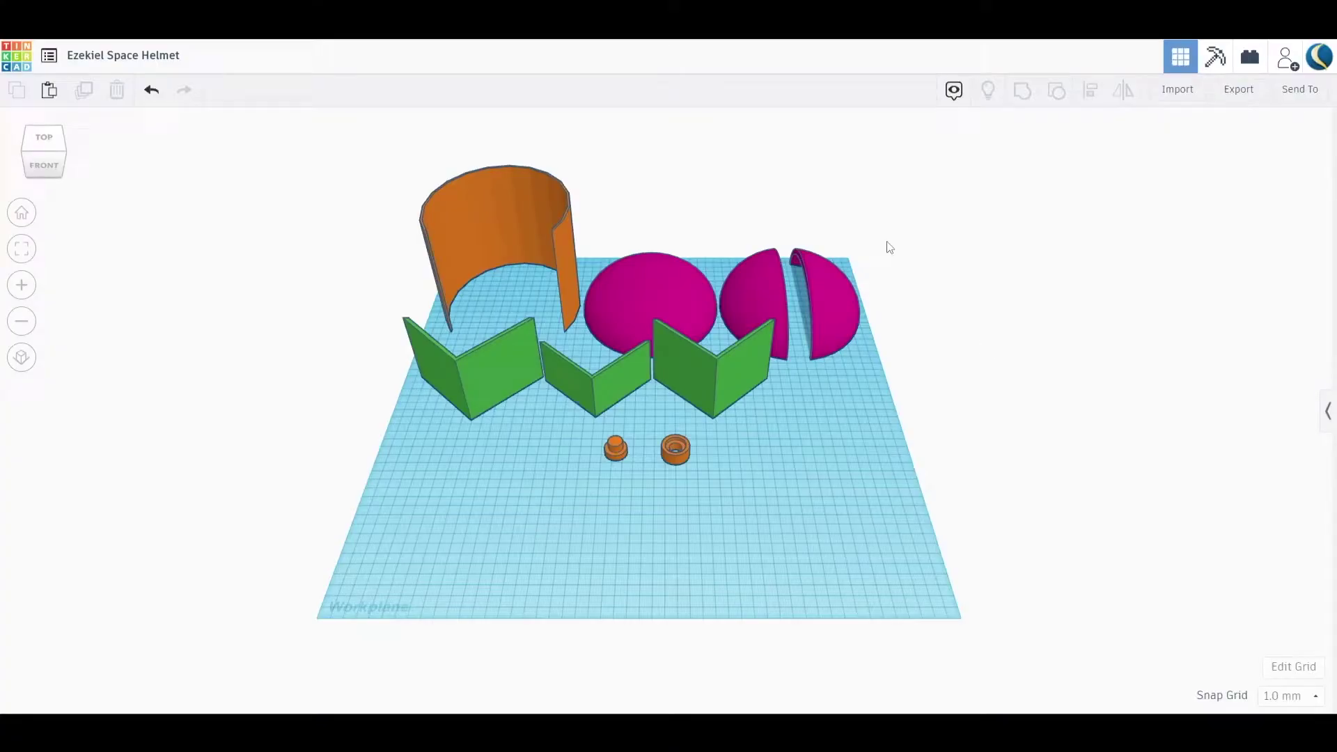
Step: Select the orange curved wall, then rotate the helmet through right, back and front views
{"action": "left_click", "coordinate": [603, 374], "text": "shift"}
{"action": "left_click", "coordinate": [674, 450]}
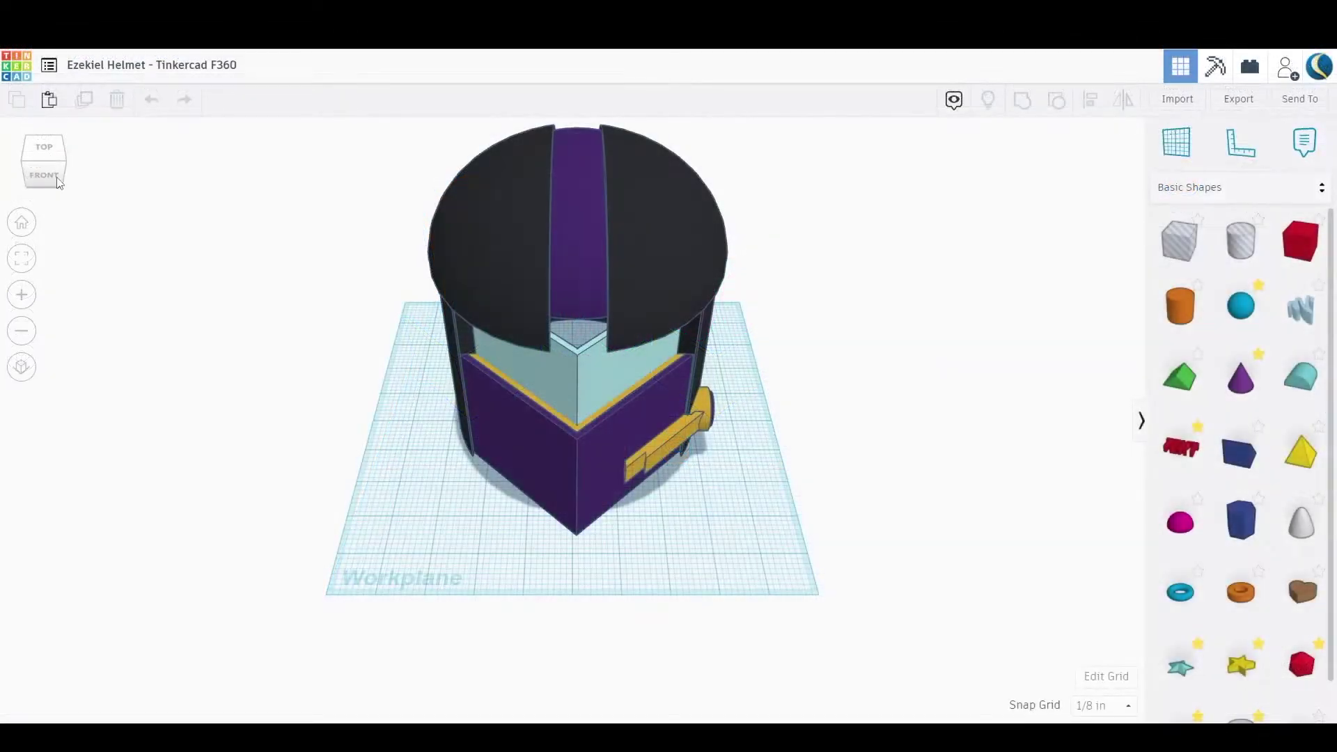
{"action": "left_click", "coordinate": [66, 150]}
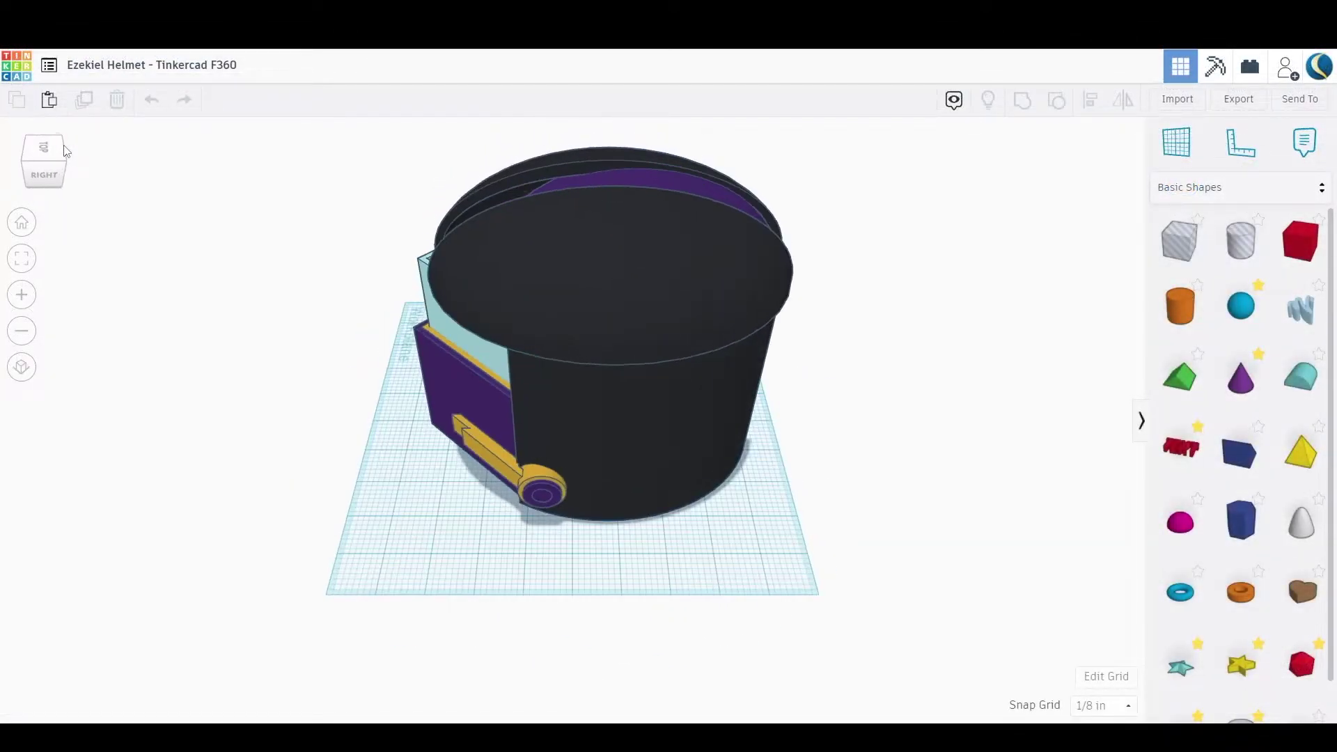
{"action": "left_click", "coordinate": [66, 150]}
{"action": "left_click", "coordinate": [66, 149]}
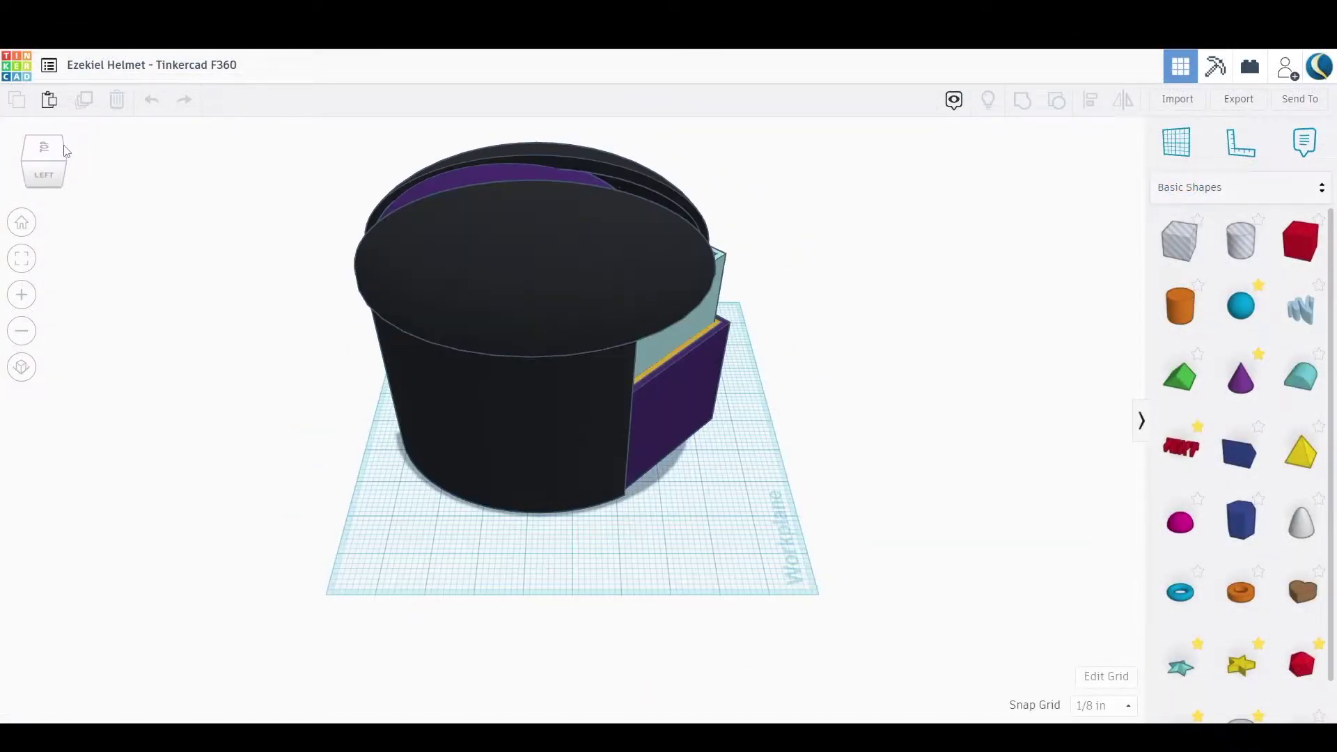
{"action": "left_click", "coordinate": [66, 150]}
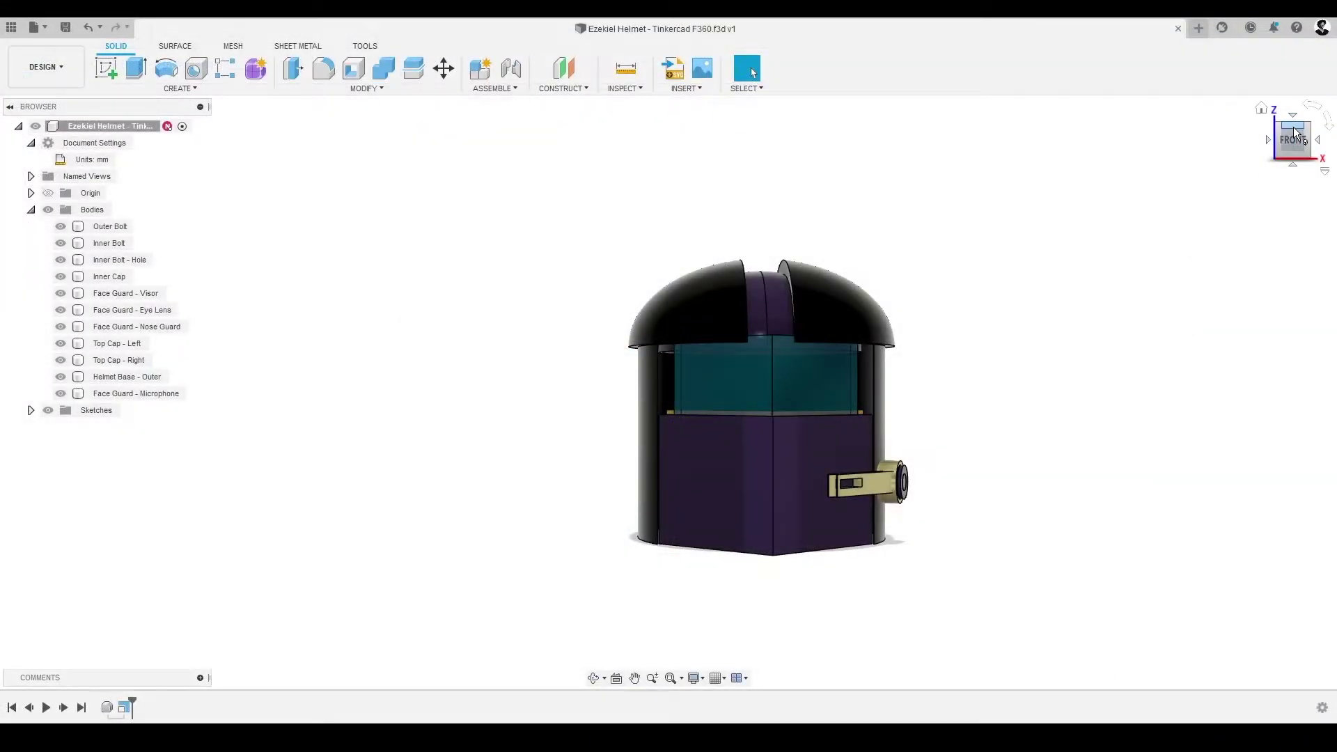
Step: Pick a helmet surface as the splitting tool and apply the split to the bolt body
{"action": "left_click", "coordinate": [1290, 131]}
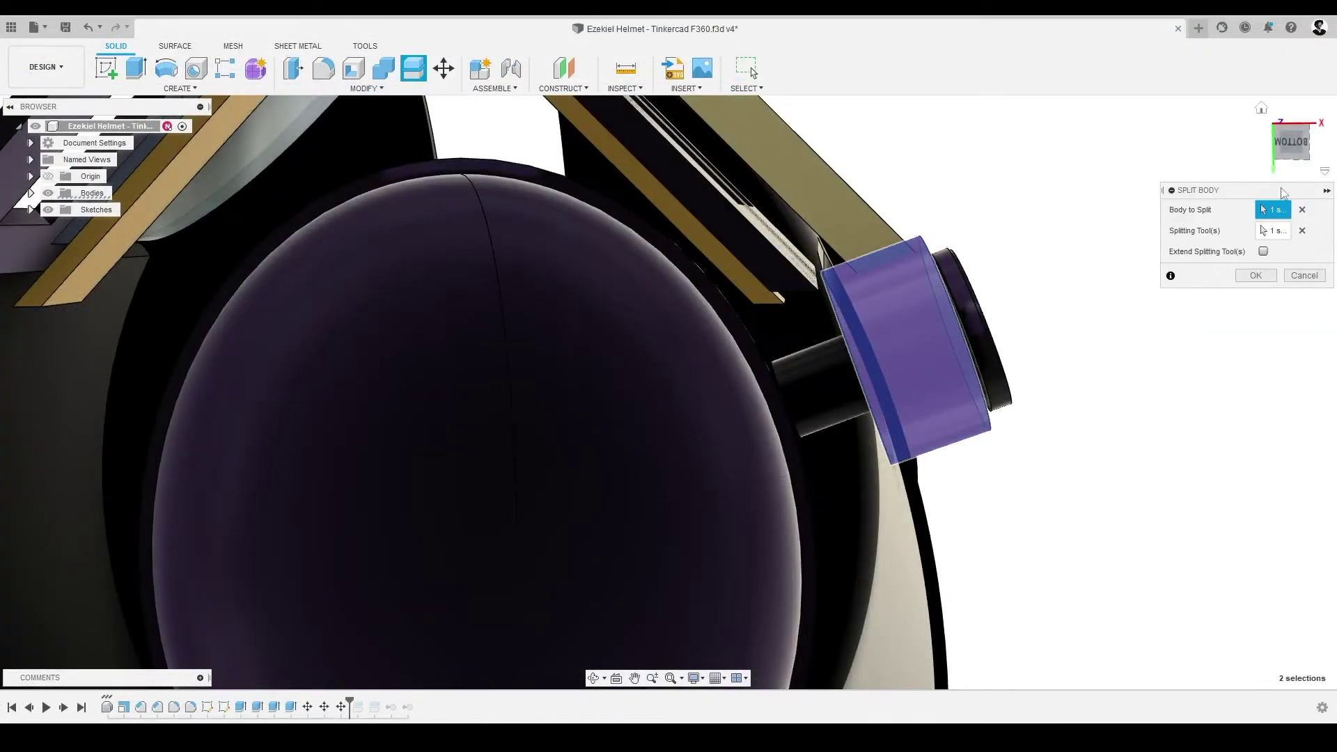
{"action": "left_click", "coordinate": [1273, 231]}
{"action": "middle_click_drag", "start_coordinate": [821, 432], "coordinate": [898, 415], "text": "shift"}
{"action": "left_click", "coordinate": [1256, 275]}
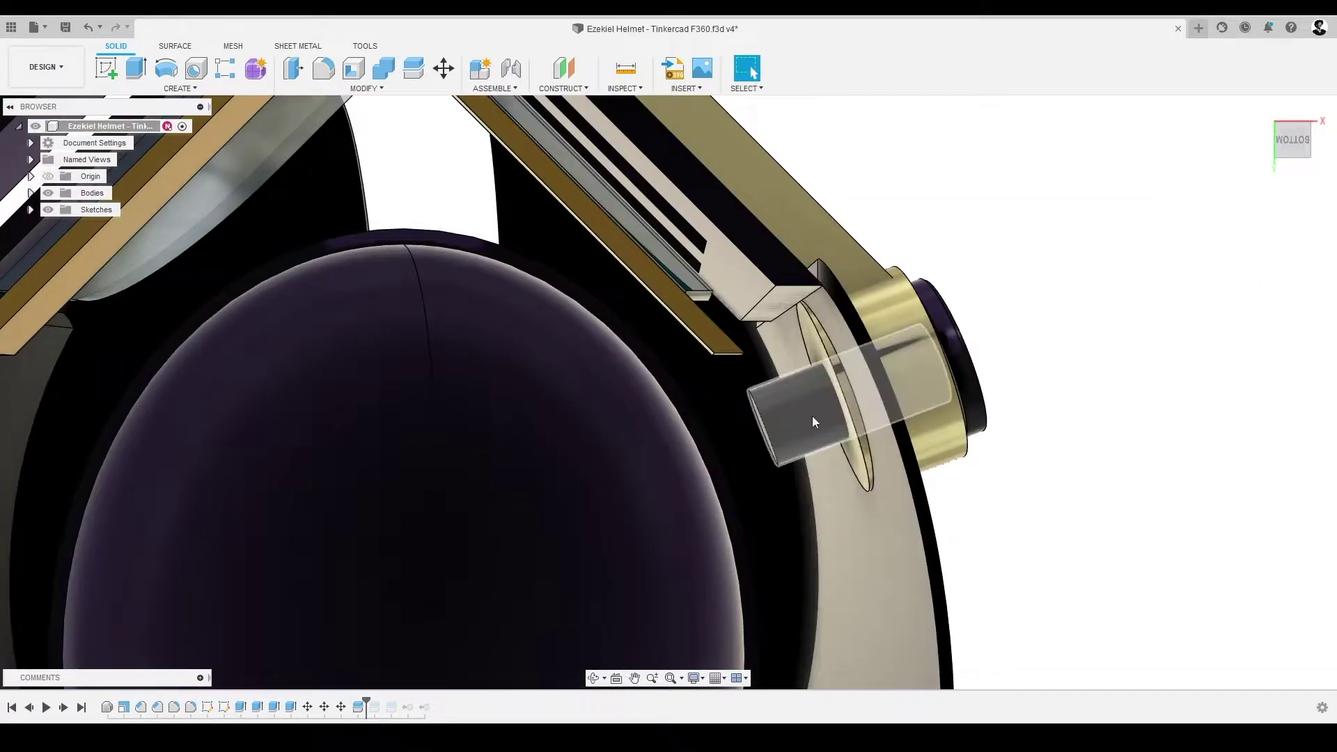
{"action": "left_click", "coordinate": [813, 421]}
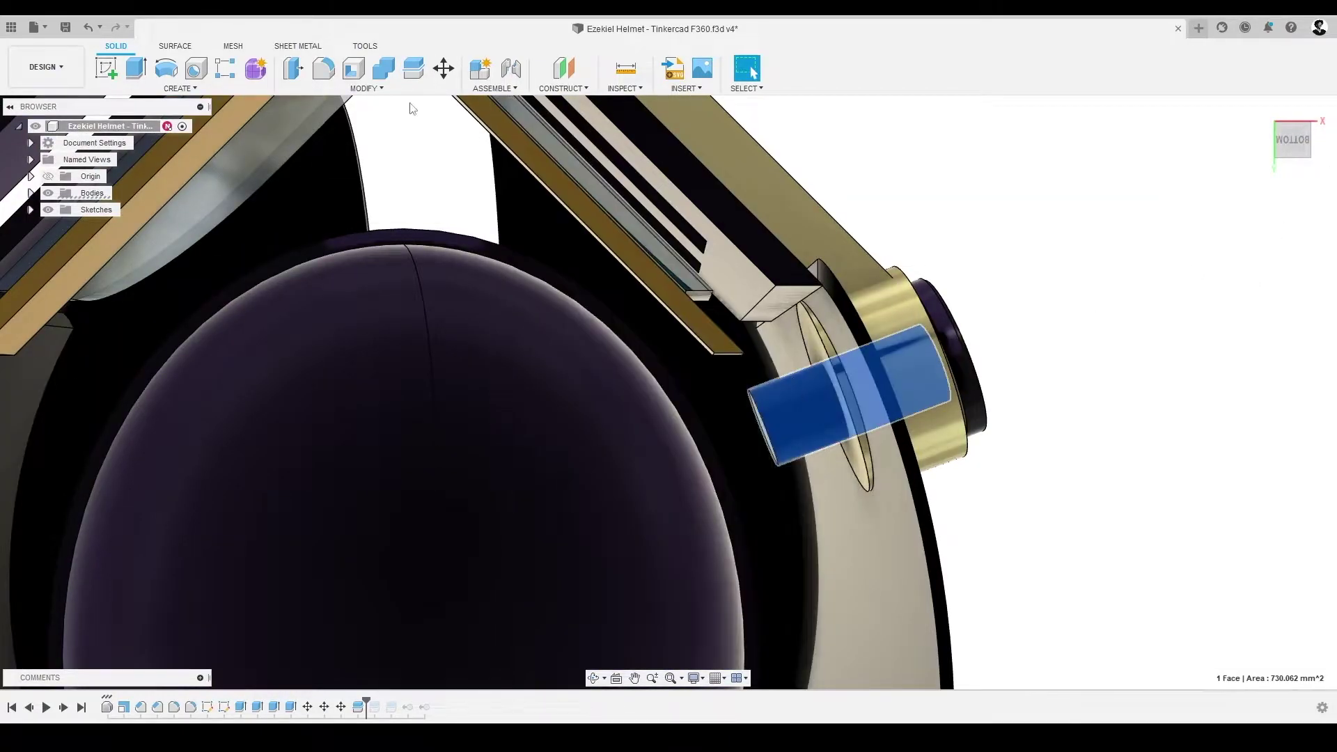
Step: Re-split Inner Bolt with a different helmet surface via Modify > Split Body, then apply gold to Top Cap - Right
{"action": "left_click", "coordinate": [367, 88]}
{"action": "left_click", "coordinate": [328, 259]}
{"action": "left_click", "coordinate": [1302, 231]}
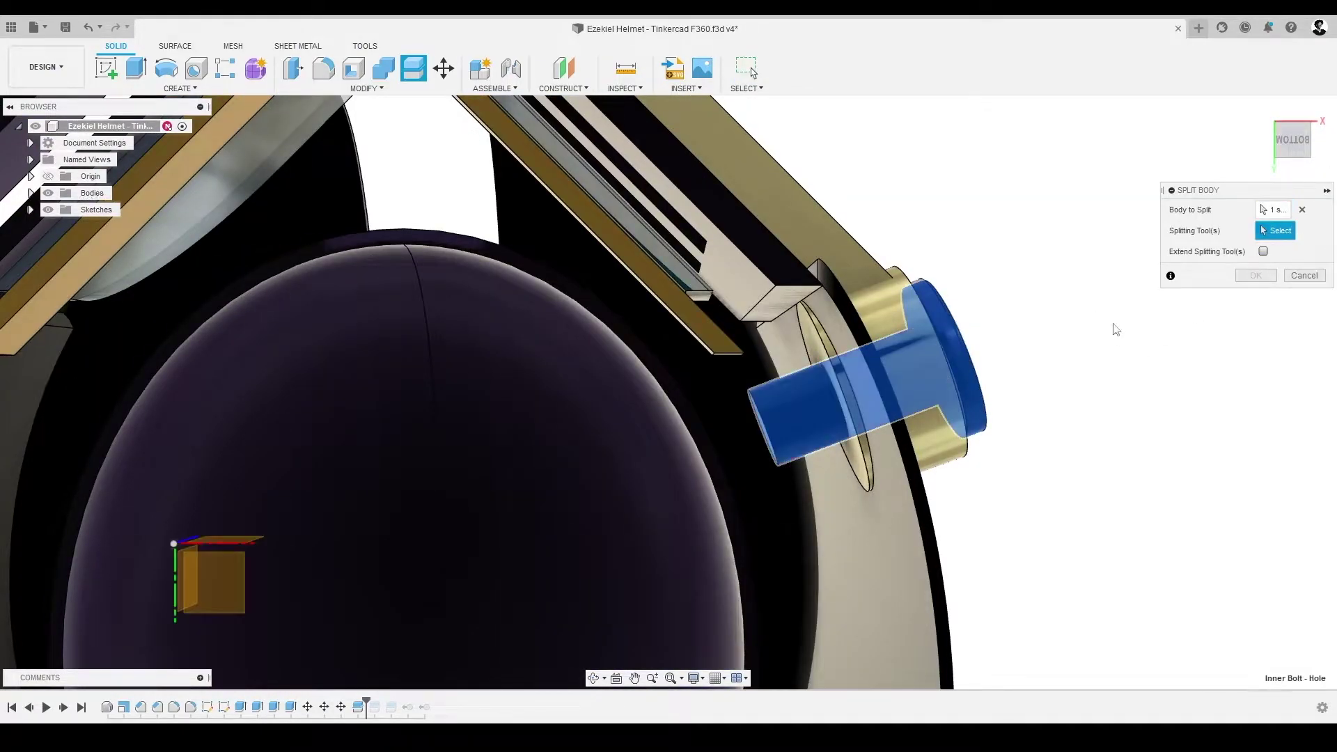
{"action": "left_click", "coordinate": [904, 561]}
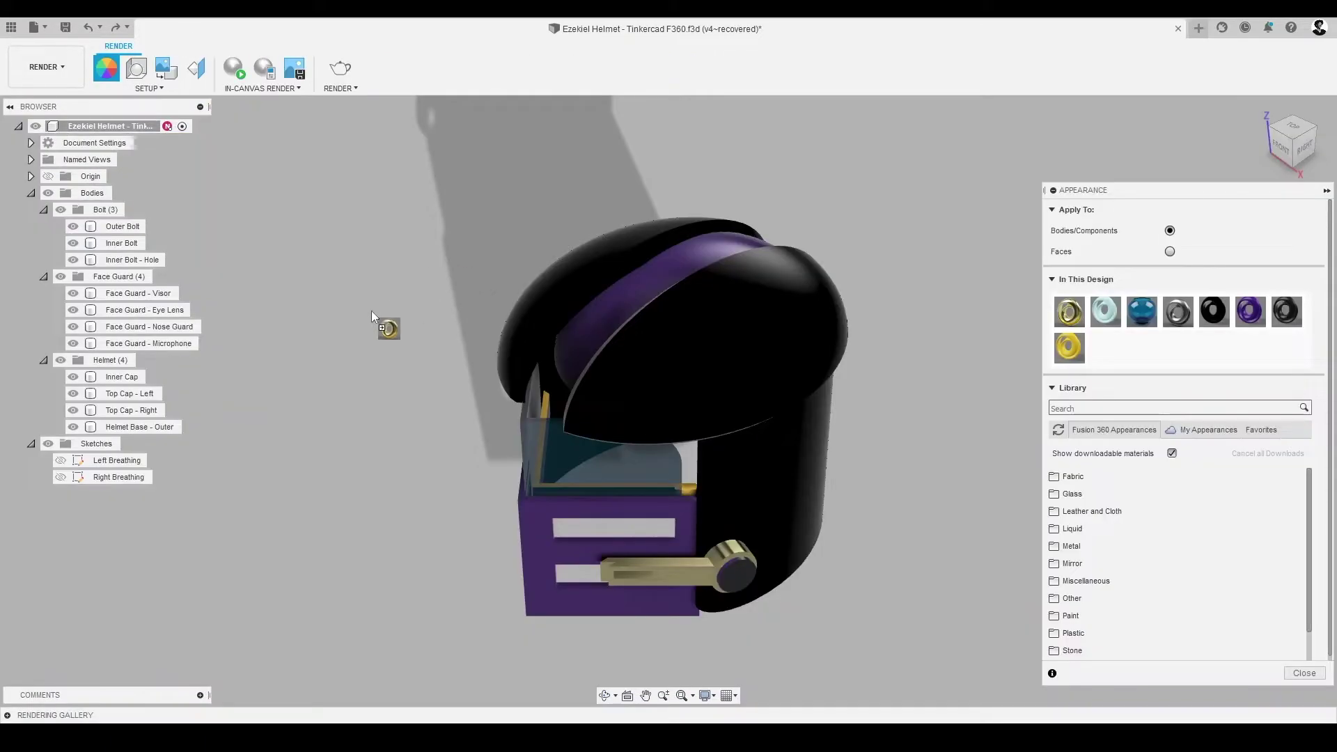
{"action": "left_click_drag", "start_coordinate": [372, 315], "coordinate": [157, 411]}
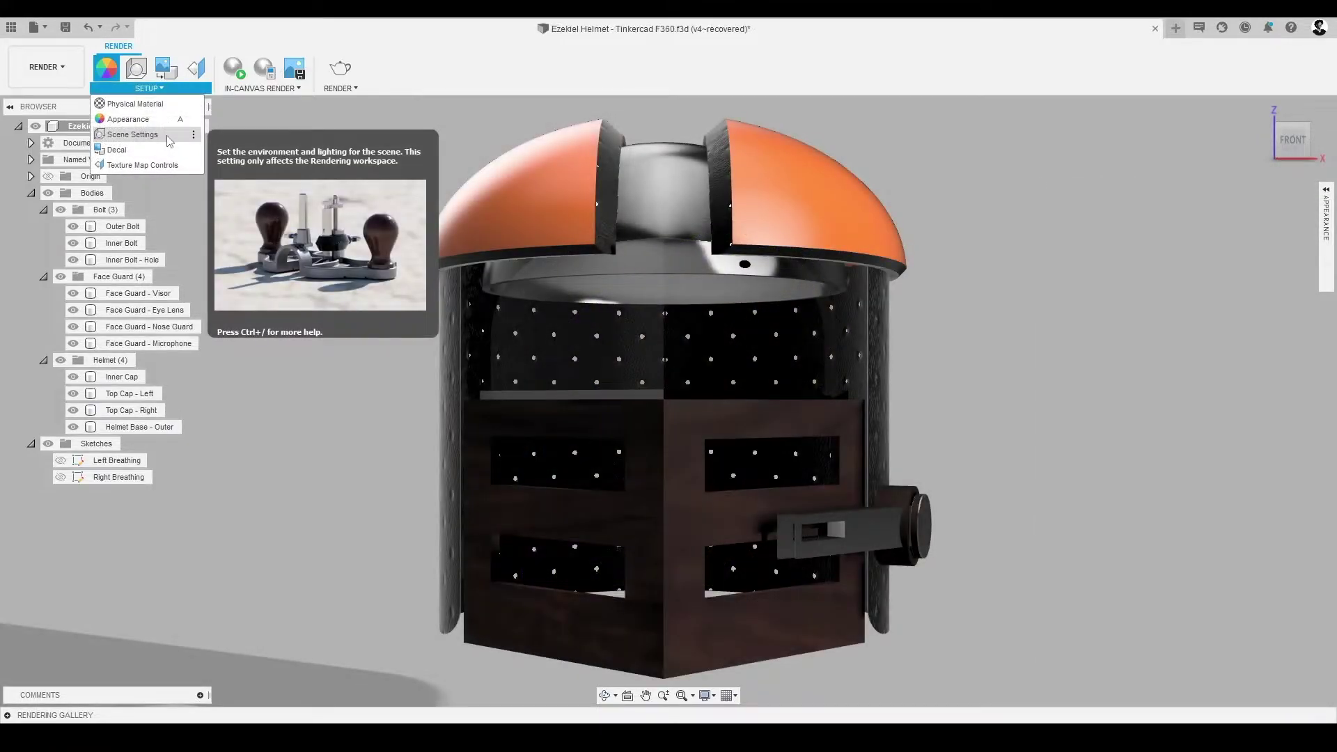
{"action": "left_click", "coordinate": [169, 140]}
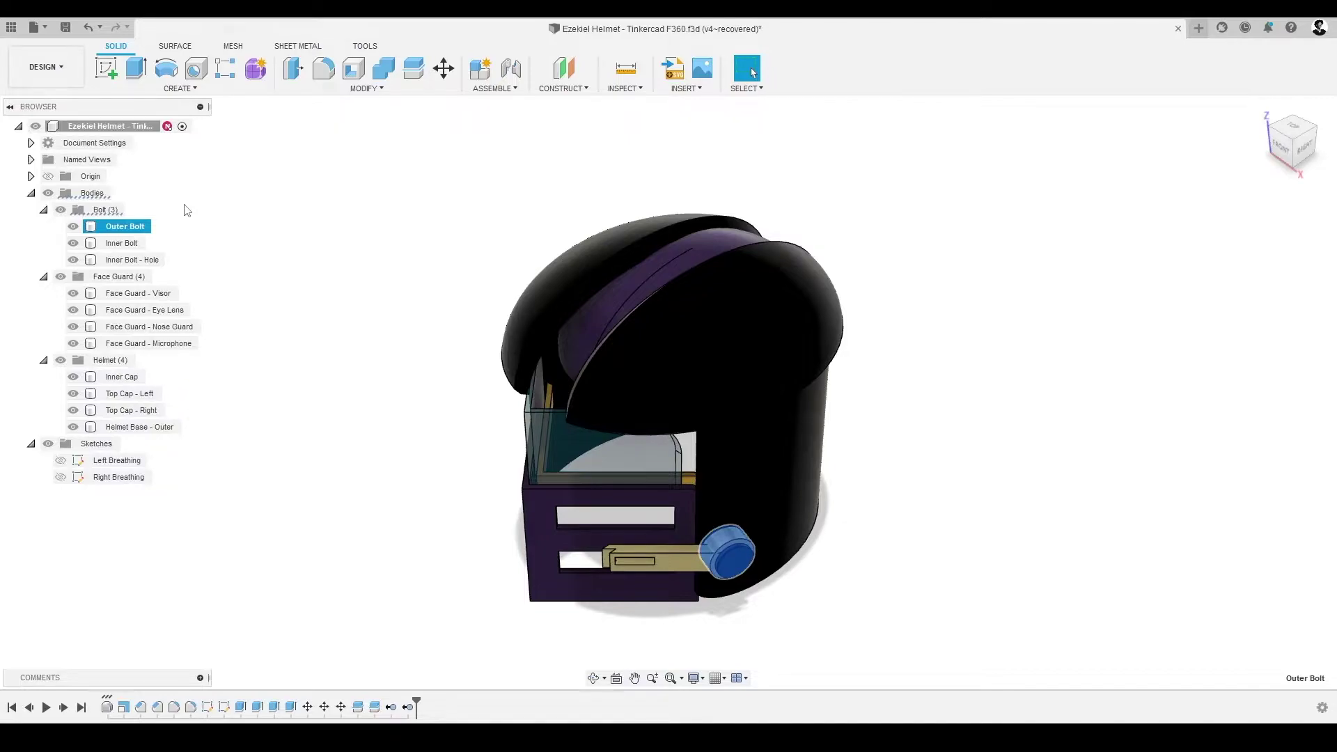
{"action": "right_click", "coordinate": [104, 197]}
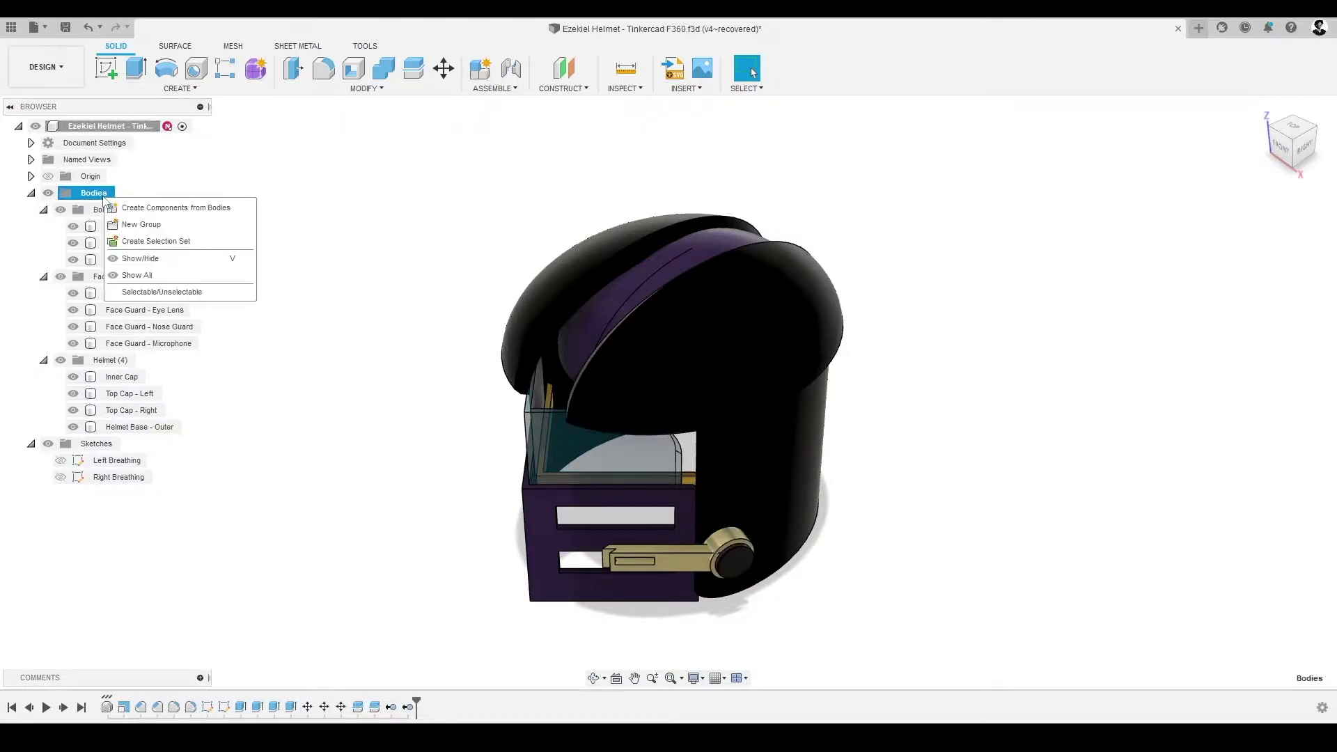
{"action": "left_click", "coordinate": [155, 208]}
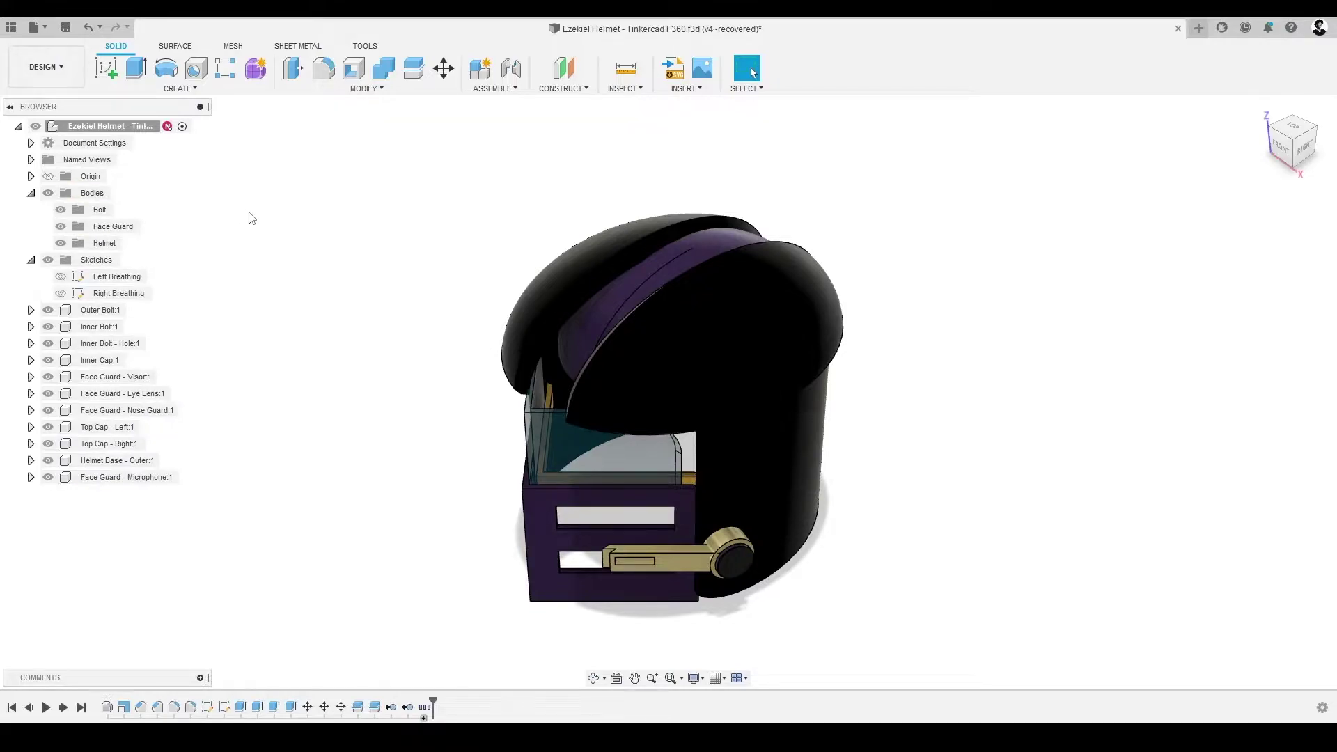
{"action": "left_click", "coordinate": [106, 315]}
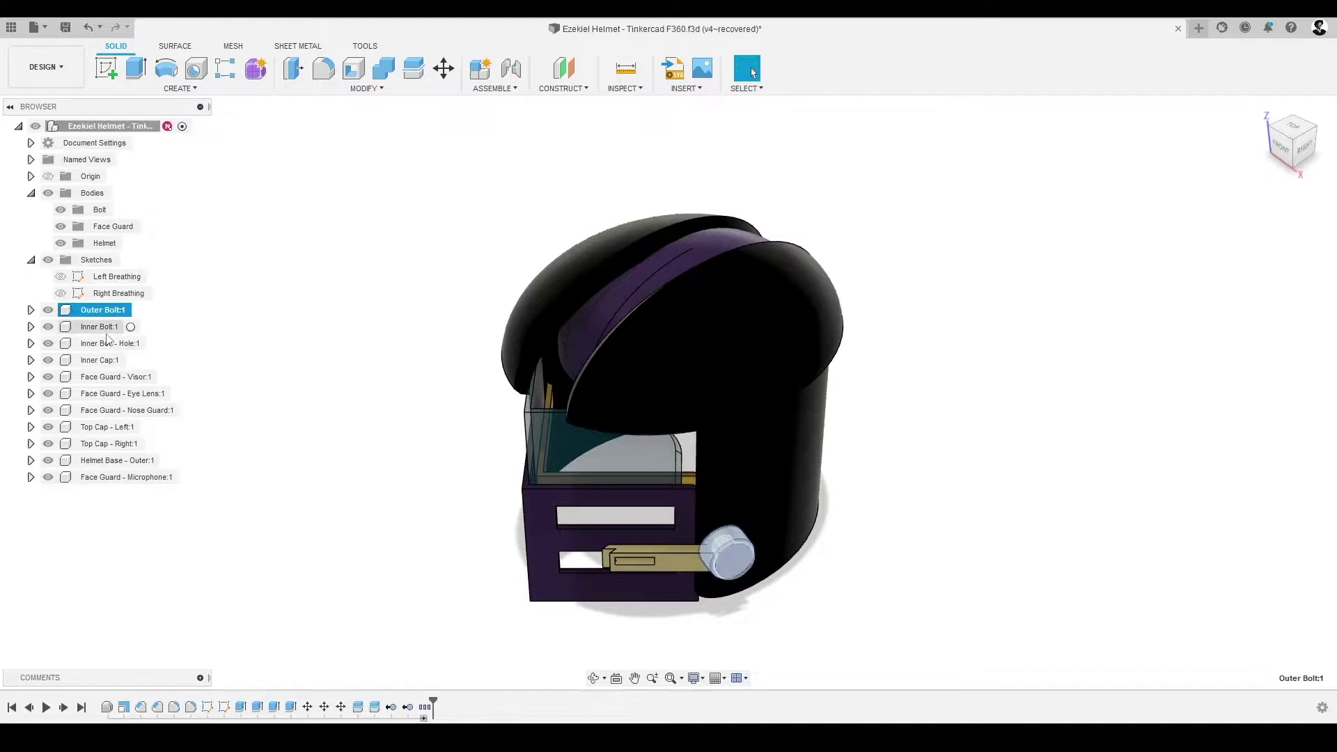
{"action": "left_click", "coordinate": [105, 327], "text": "ctrl"}
{"action": "left_click", "coordinate": [108, 344], "text": "ctrl"}
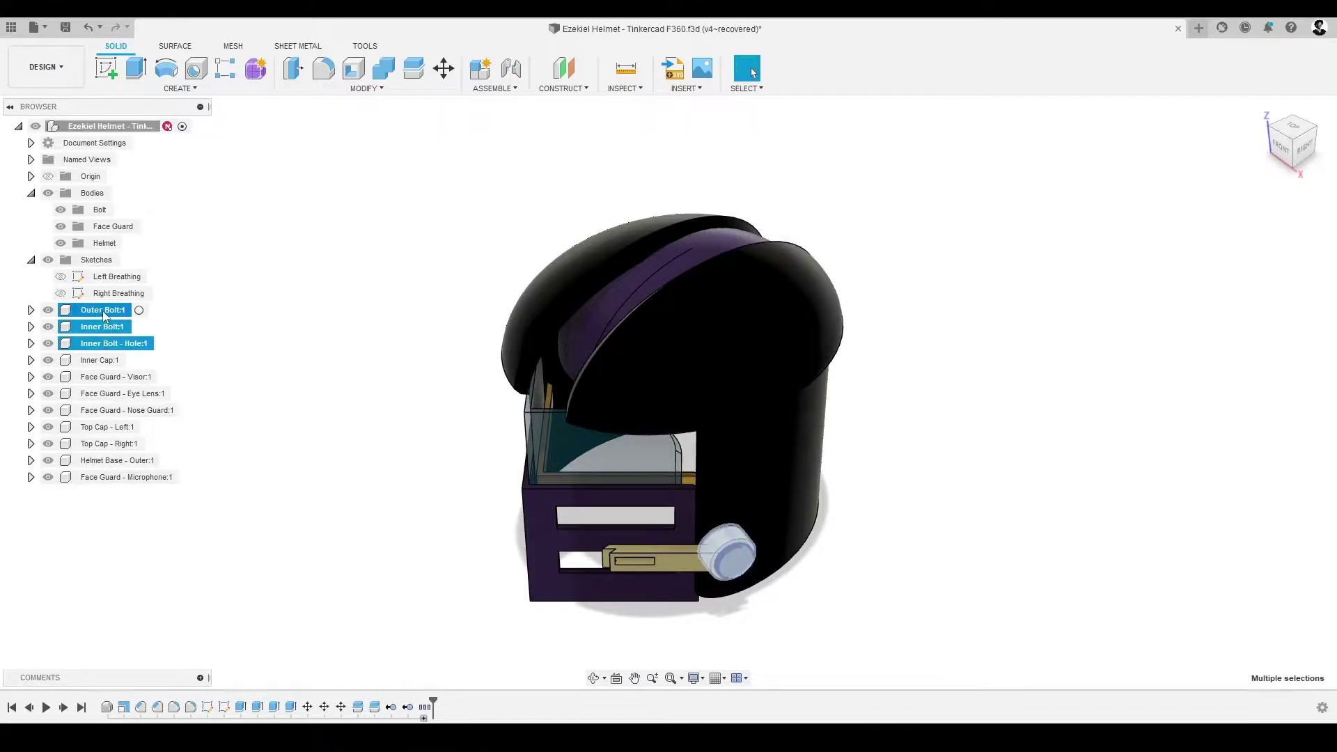
{"action": "mouse_move", "coordinate": [102, 310]}
{"action": "left_mouse_down"}
{"action": "mouse_move", "coordinate": [83, 211]}
{"action": "mouse_move", "coordinate": [78, 317]}
{"action": "left_mouse_up"}
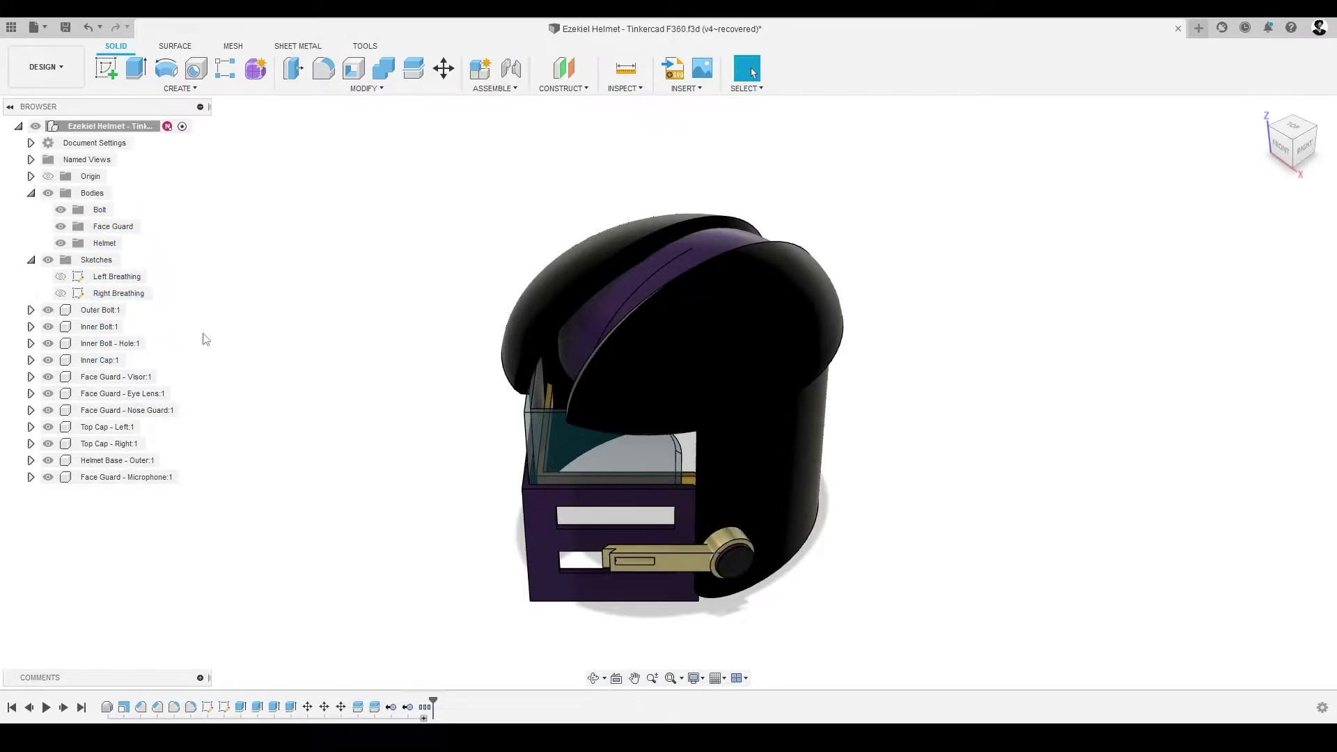
{"action": "key", "text": "ctrl+z"}
{"action": "key", "text": "ctrl+z"}
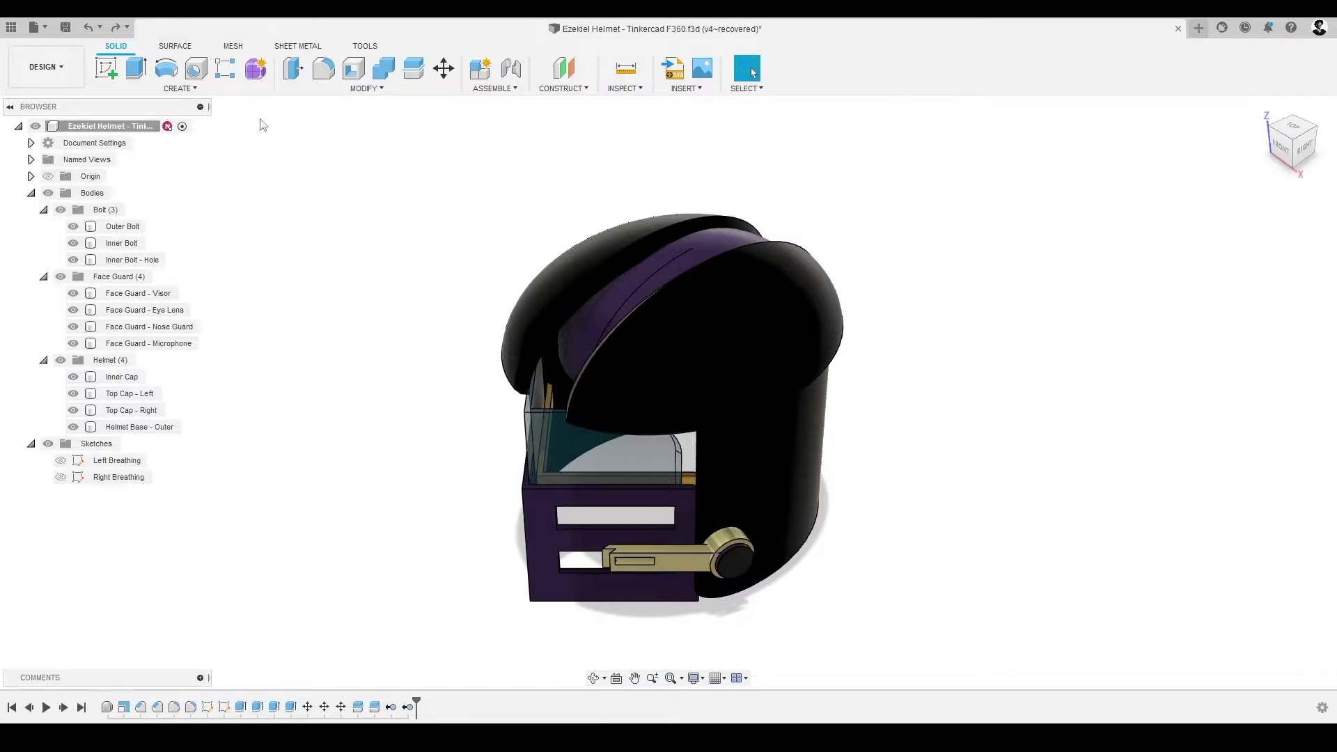
Step: Browse the workspace list to switch from Design to the Render workspace
{"action": "left_click", "coordinate": [61, 67]}
{"action": "left_click", "coordinate": [61, 67]}
{"action": "left_click", "coordinate": [61, 67]}
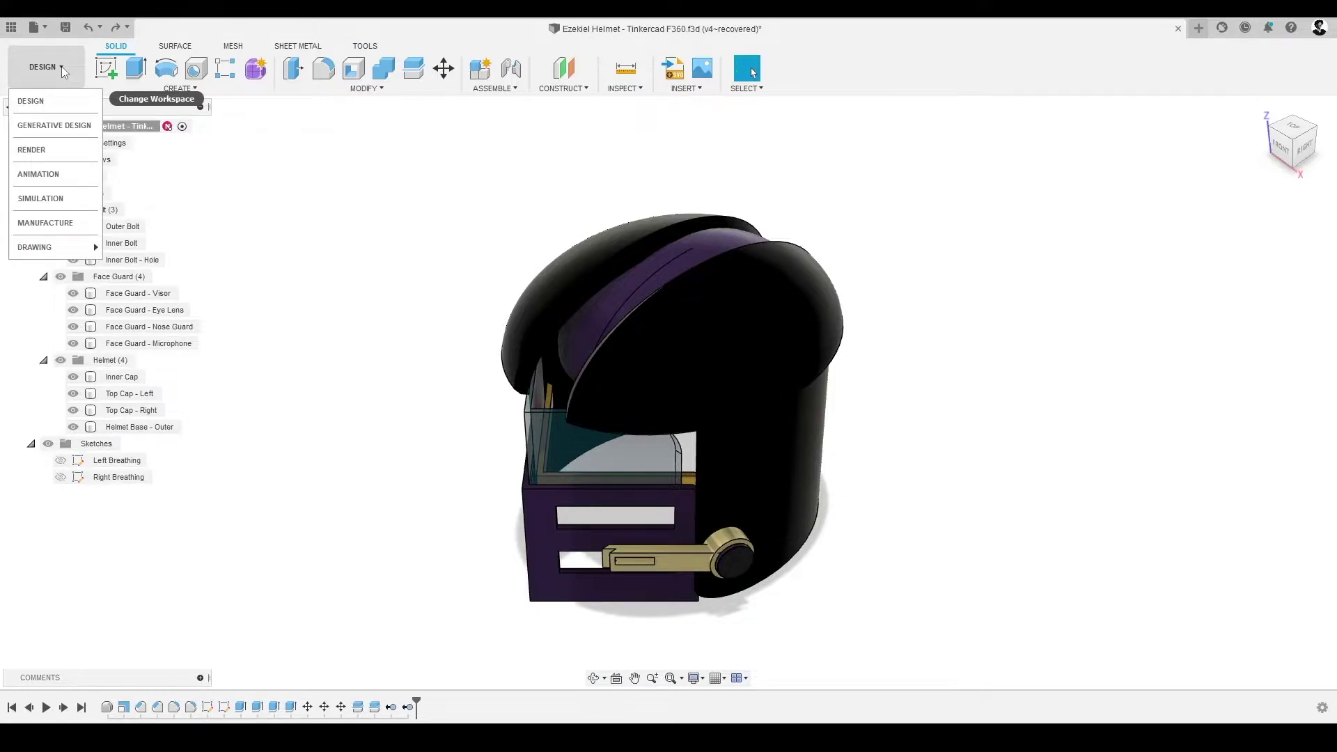
{"action": "left_click", "coordinate": [70, 106]}
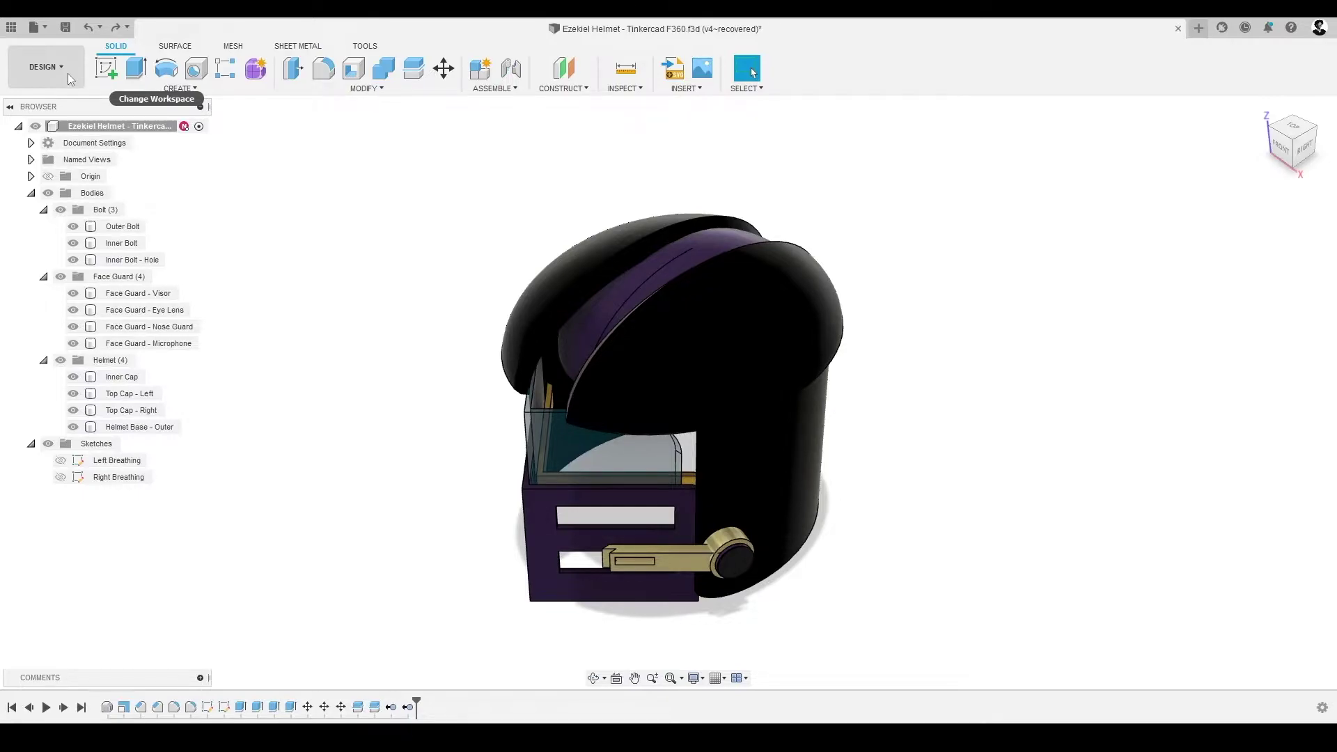
{"action": "left_click", "coordinate": [68, 73]}
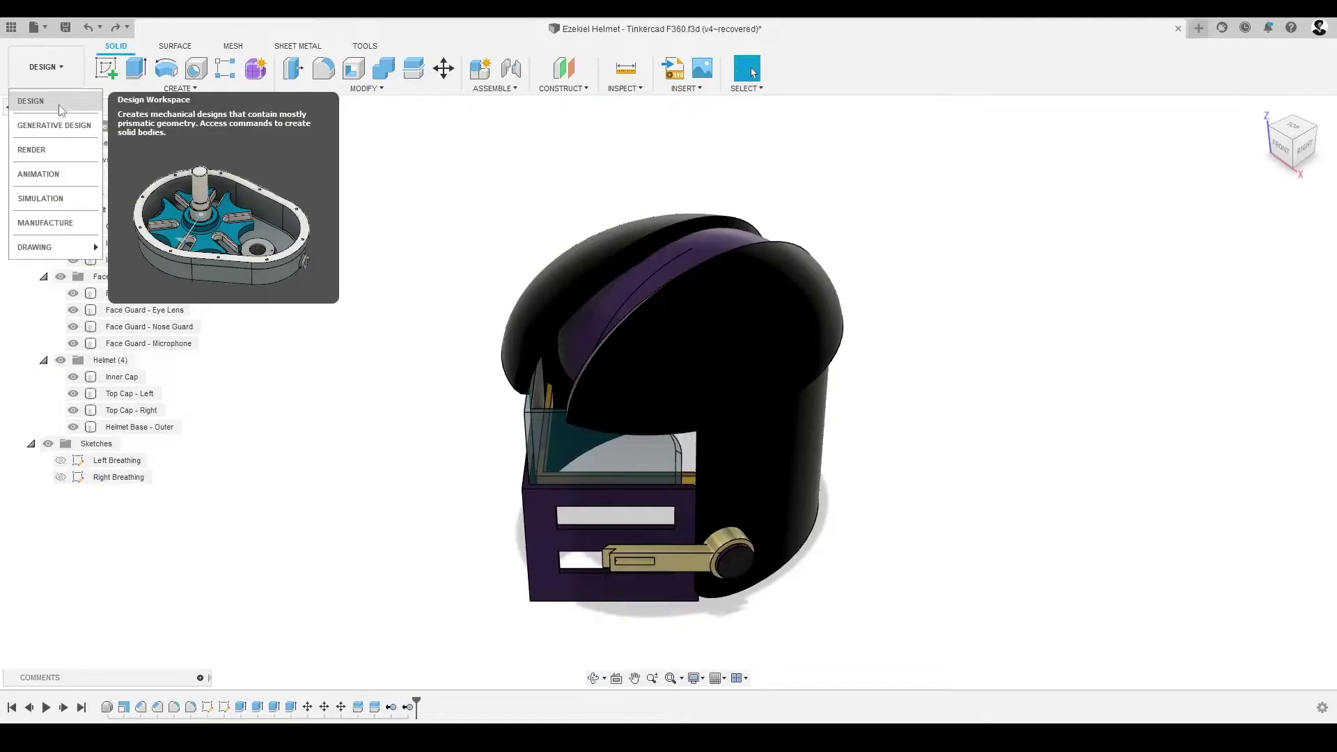
{"action": "left_click", "coordinate": [65, 141]}
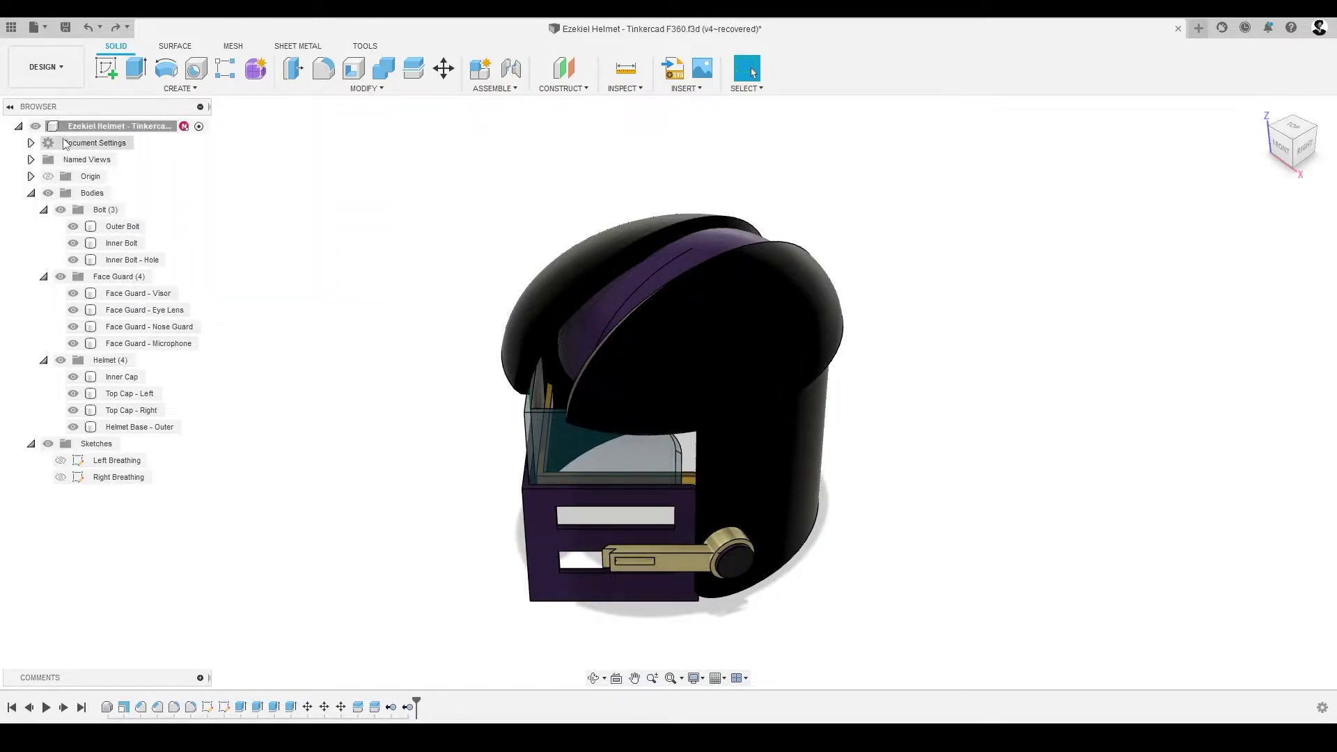
{"action": "left_click", "coordinate": [59, 68]}
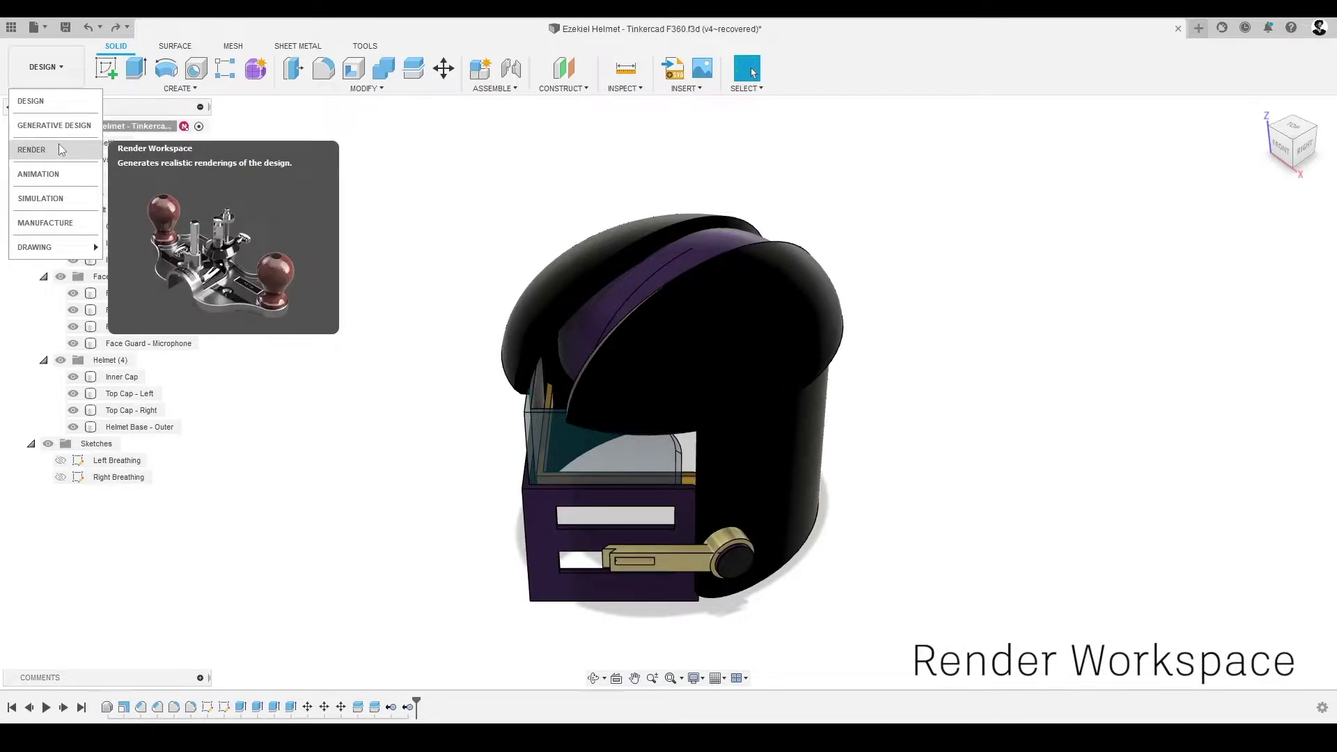
{"action": "key", "text": "Escape"}
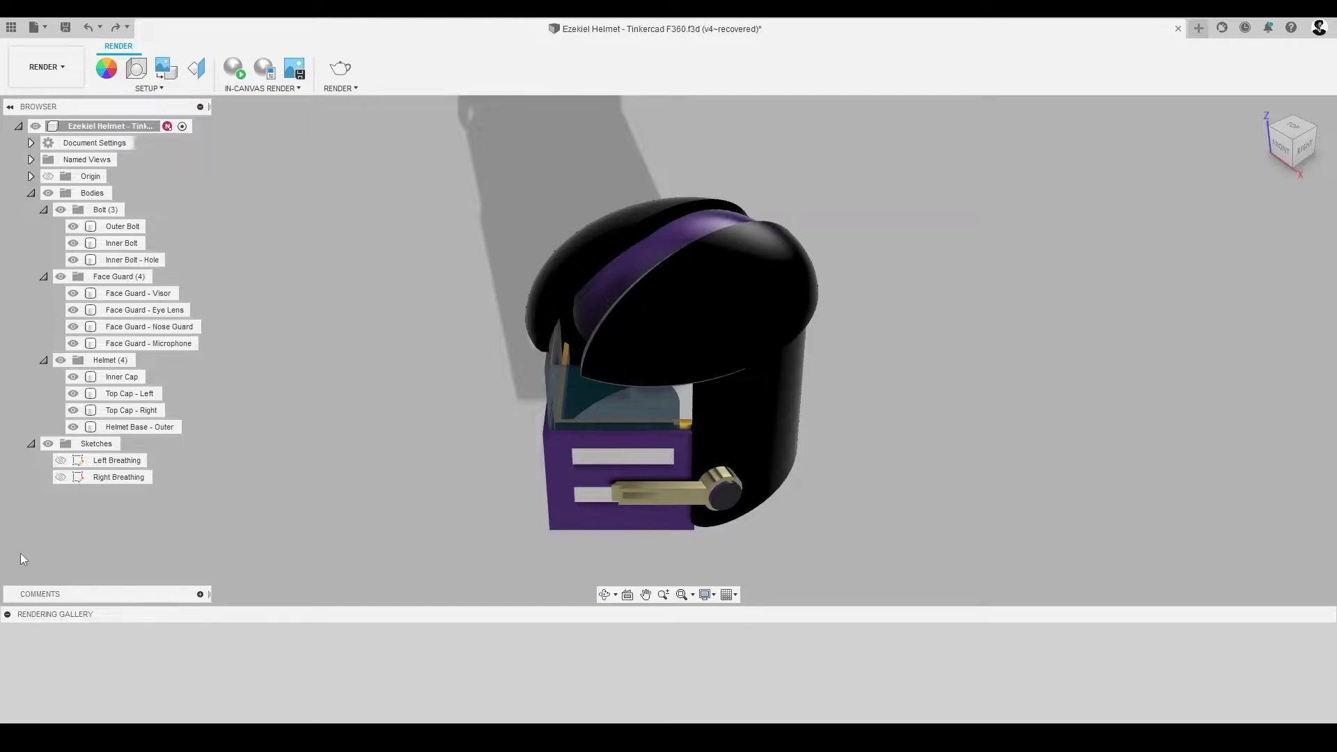
Step: Collapse the Rendering Gallery and open the Setup dropdown of render options
{"action": "left_click", "coordinate": [7, 615]}
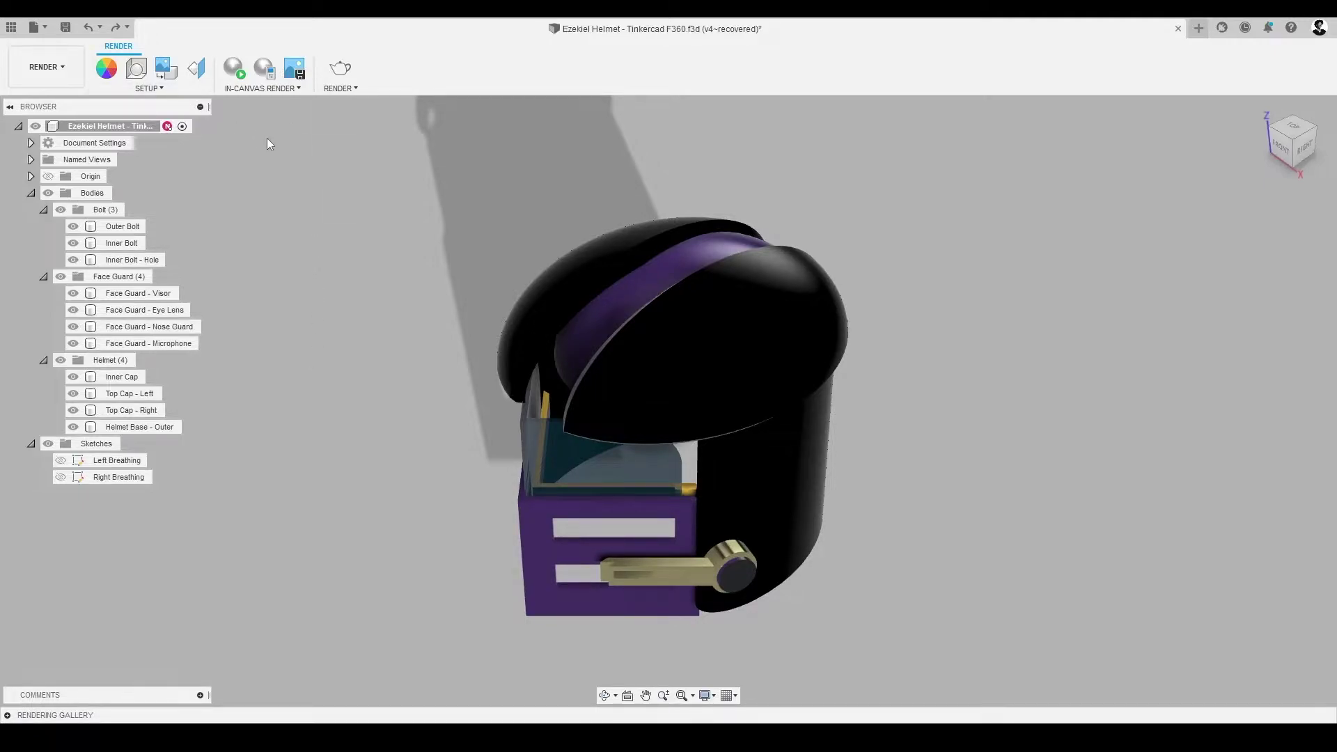
{"action": "left_click", "coordinate": [173, 89]}
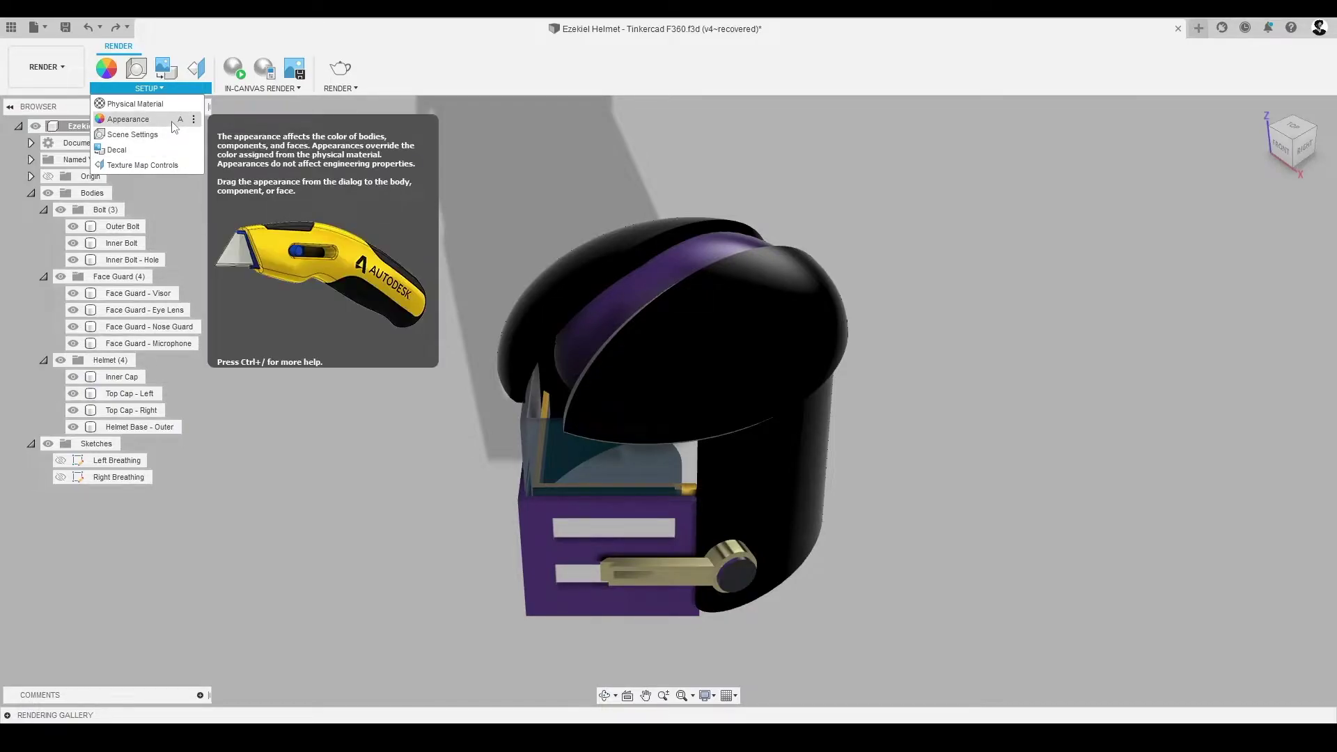
Step: Open Appearance and drag Gold - Polished onto Top Cap - Right to preview it
{"action": "left_click", "coordinate": [174, 124]}
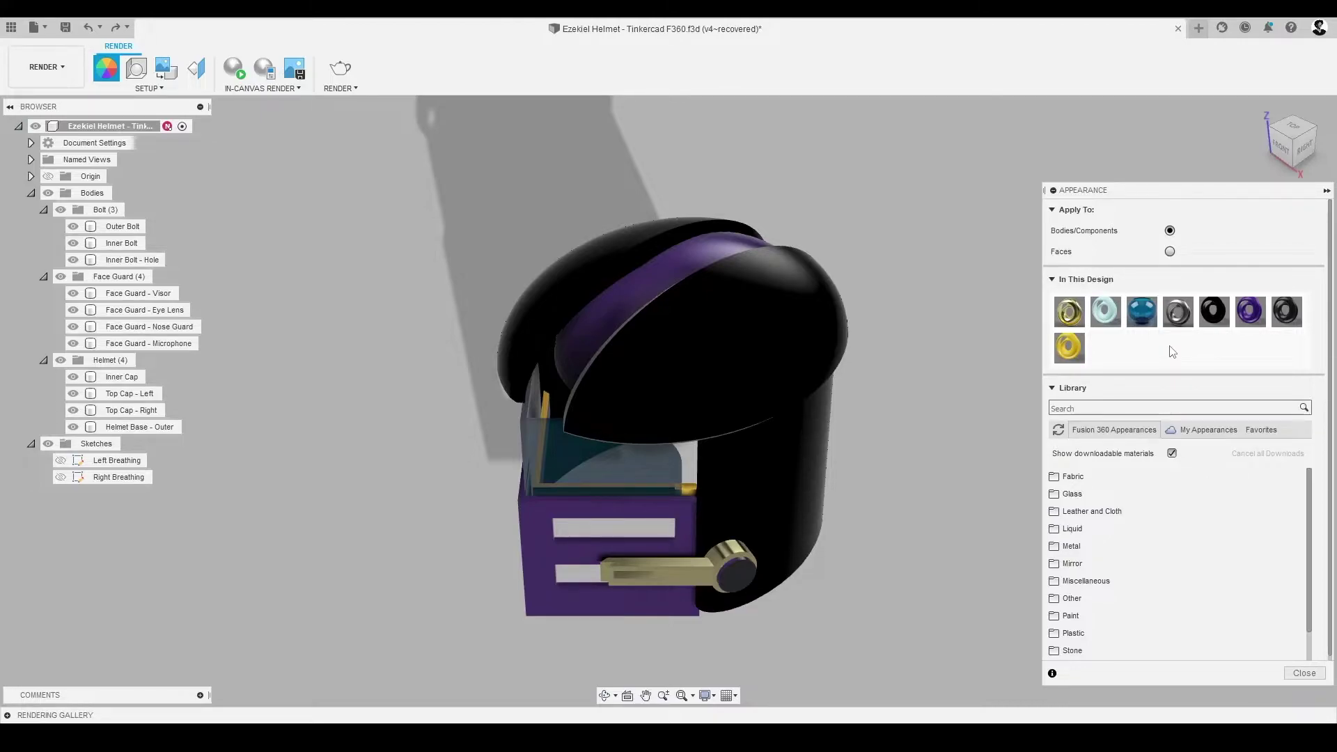
{"action": "left_click", "coordinate": [794, 344]}
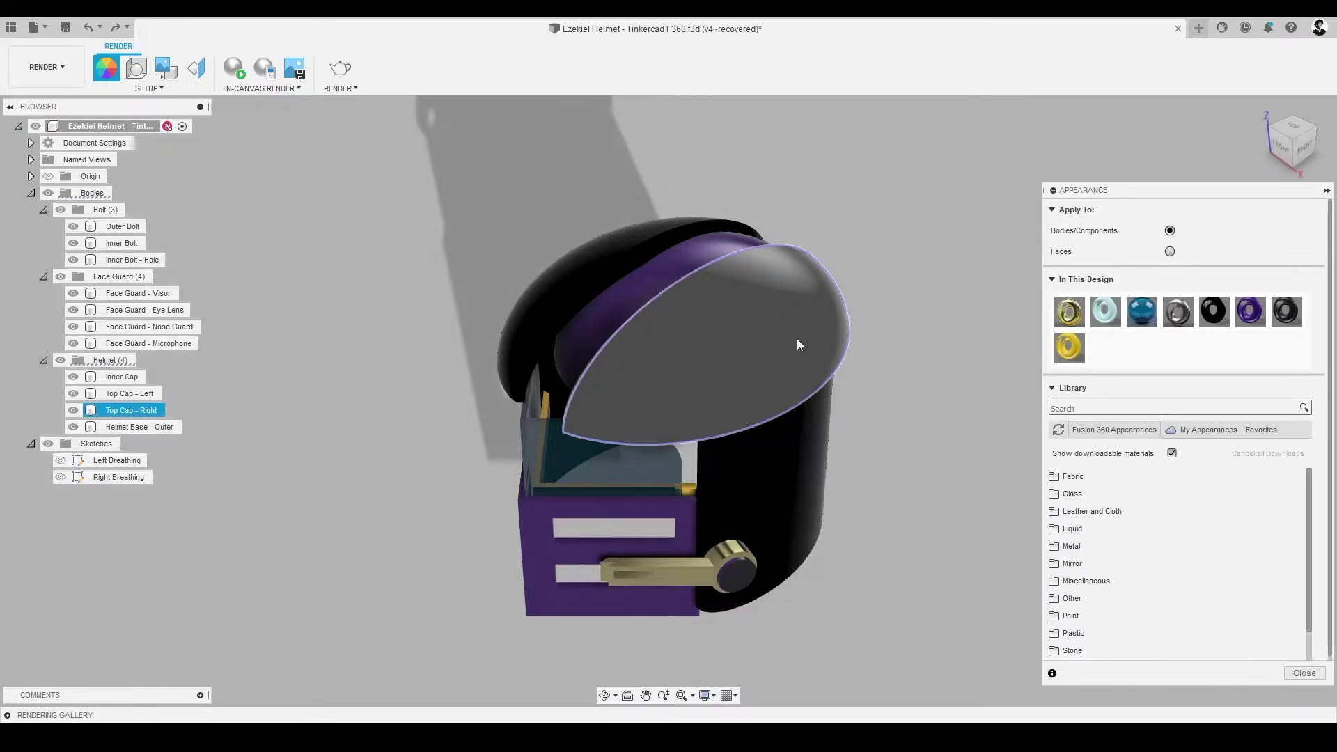
{"action": "left_click", "coordinate": [880, 332]}
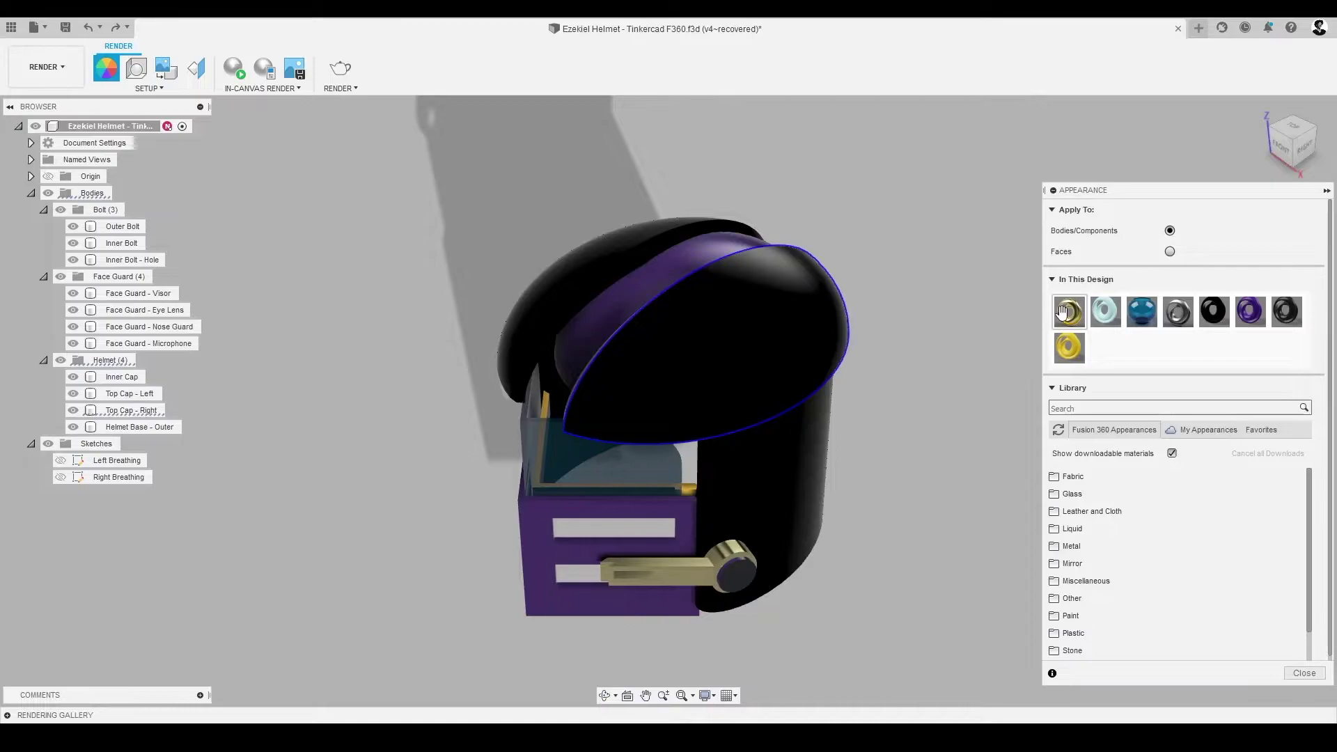
{"action": "left_click_drag", "start_coordinate": [1070, 313], "coordinate": [897, 327]}
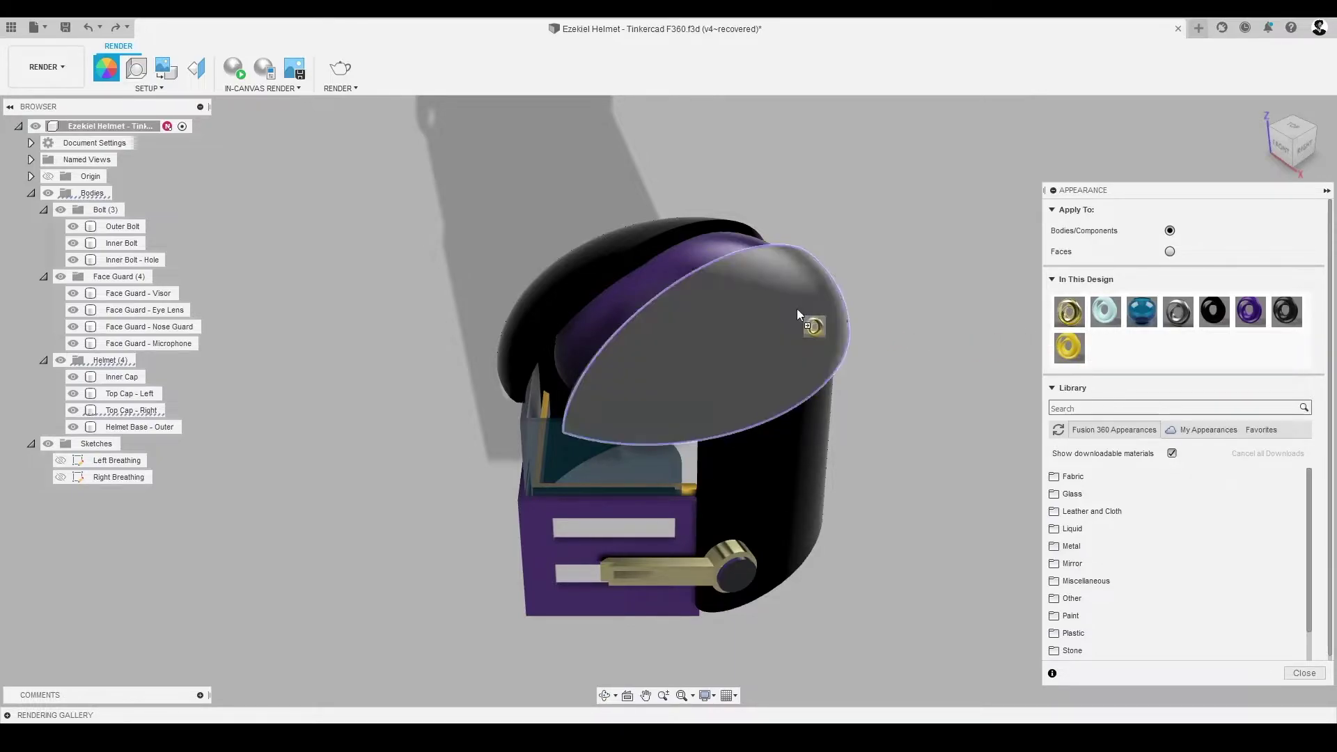
{"action": "left_click_drag", "start_coordinate": [797, 308], "coordinate": [797, 308]}
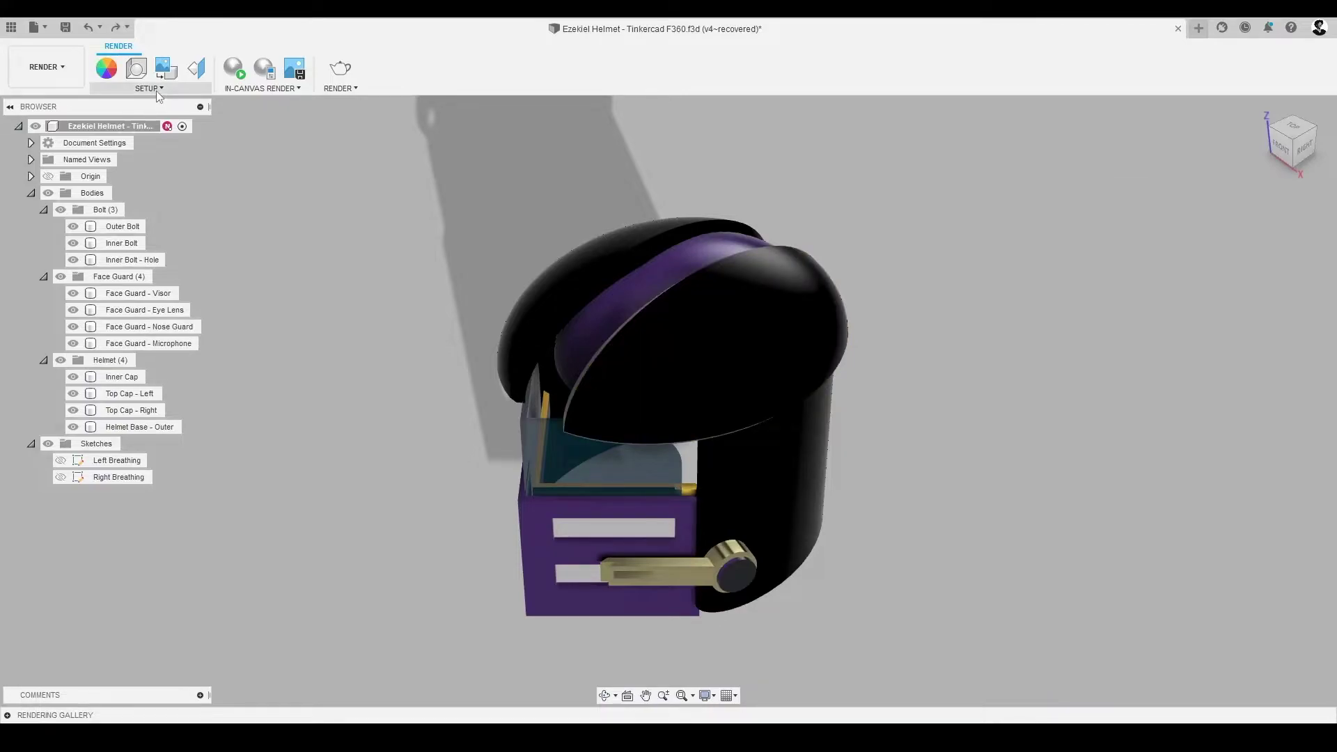
Step: Reopen the Appearance dialog with the A shortcut and drag gold toward the helmet again
{"action": "left_click", "coordinate": [158, 90]}
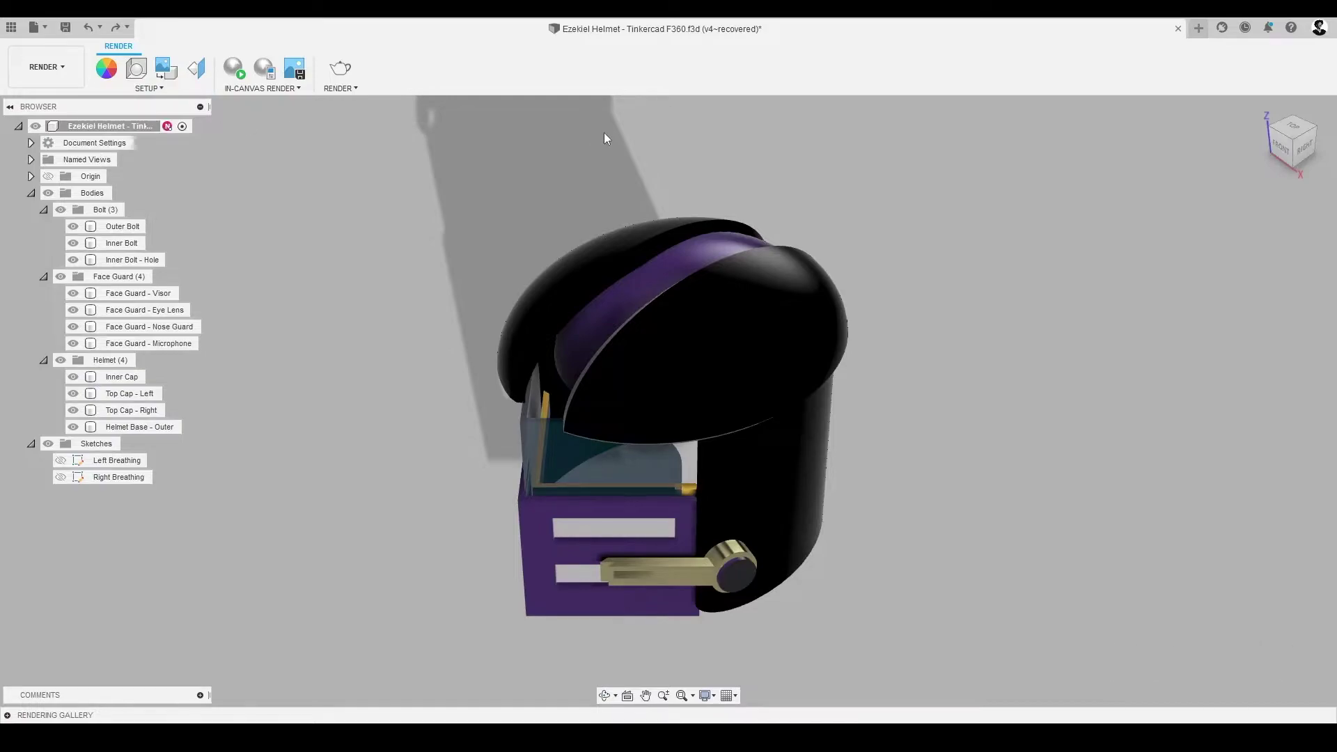
{"action": "key", "text": "a"}
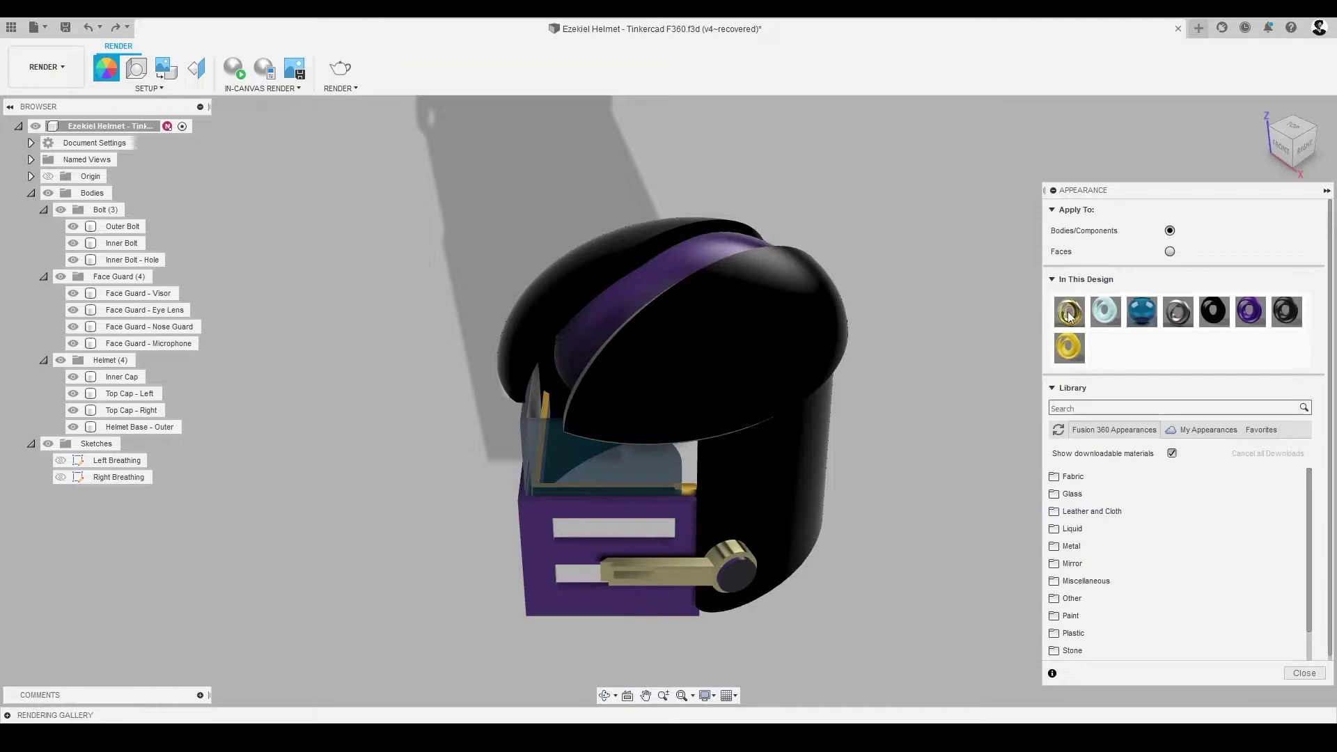
{"action": "left_click_drag", "start_coordinate": [1071, 317], "coordinate": [158, 412]}
Step: Search the appearance library for Leather, aluminum and abs
{"action": "left_click", "coordinate": [1066, 409]}
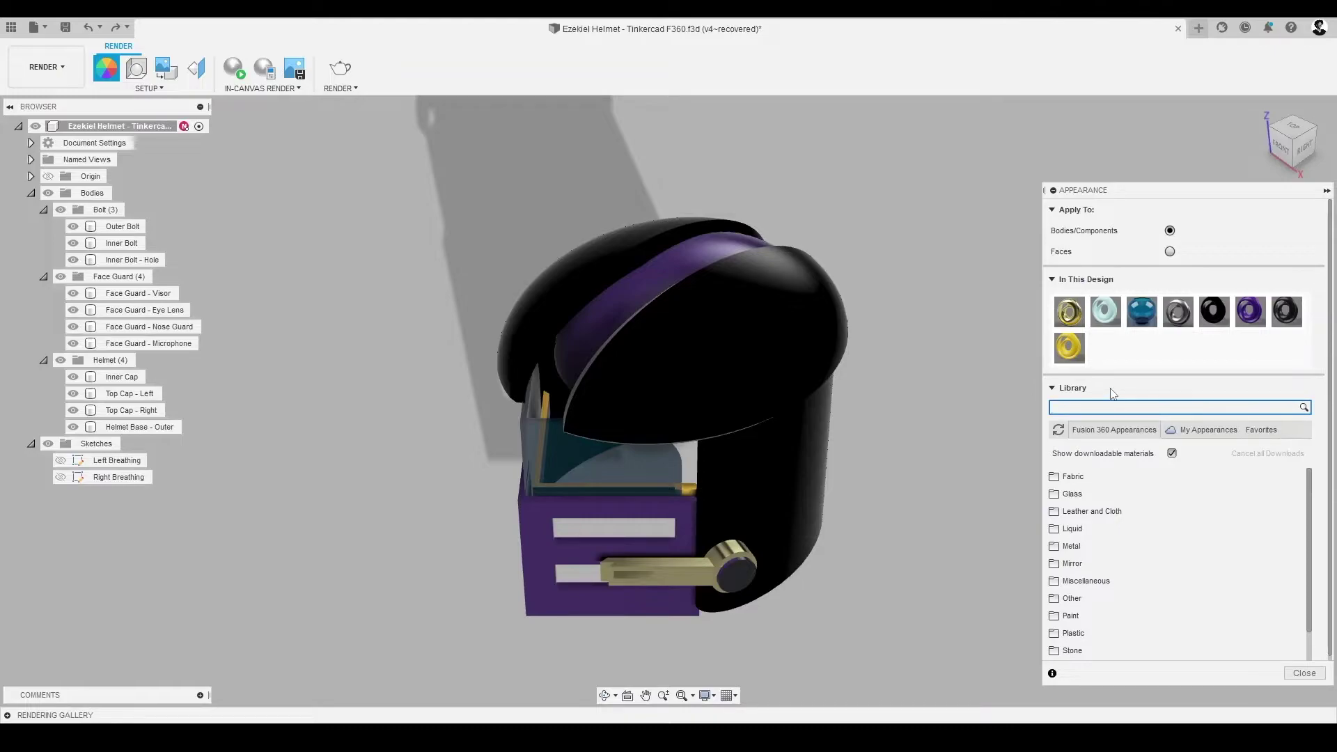
{"action": "type", "text": "Leather"}
{"action": "key", "text": "Return"}
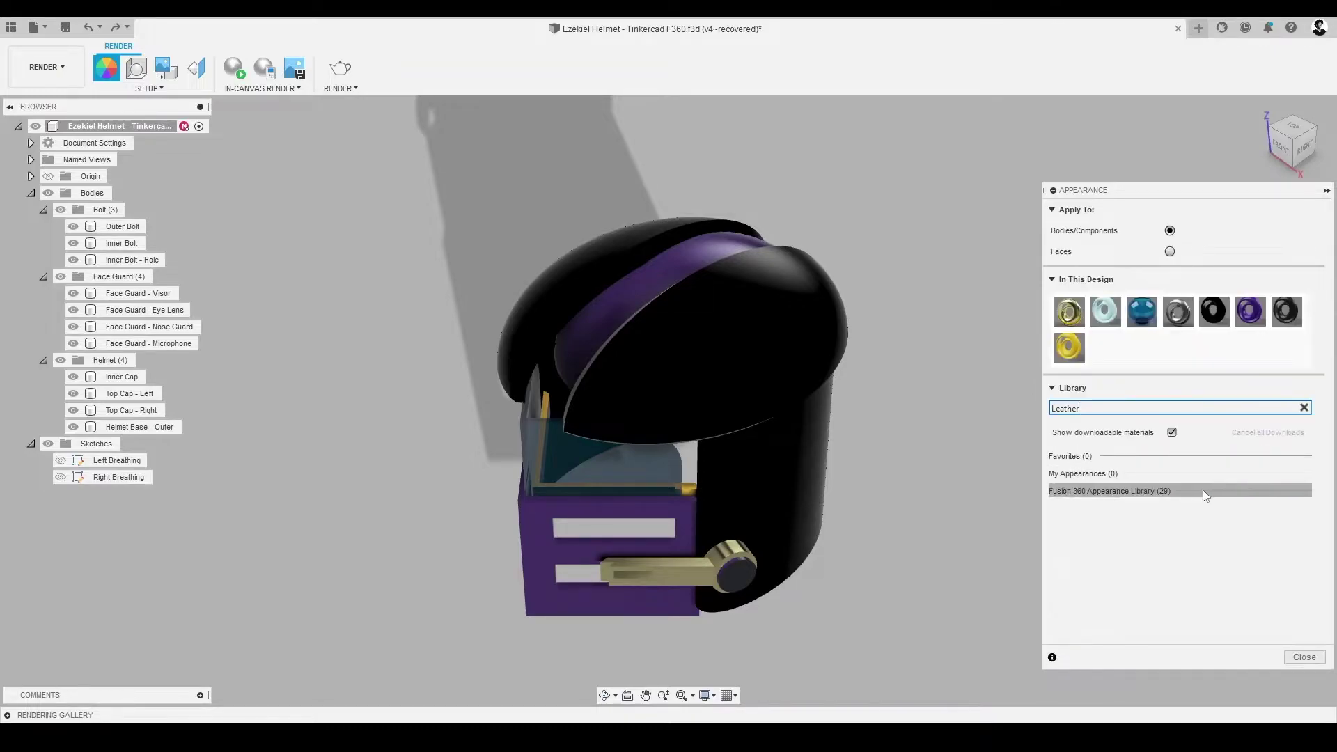
{"action": "scroll", "coordinate": [1240, 533], "scroll_direction": "down", "scroll_amount": 5}
{"action": "key", "text": "ctrl+a"}
{"action": "key", "text": "BackSpace"}
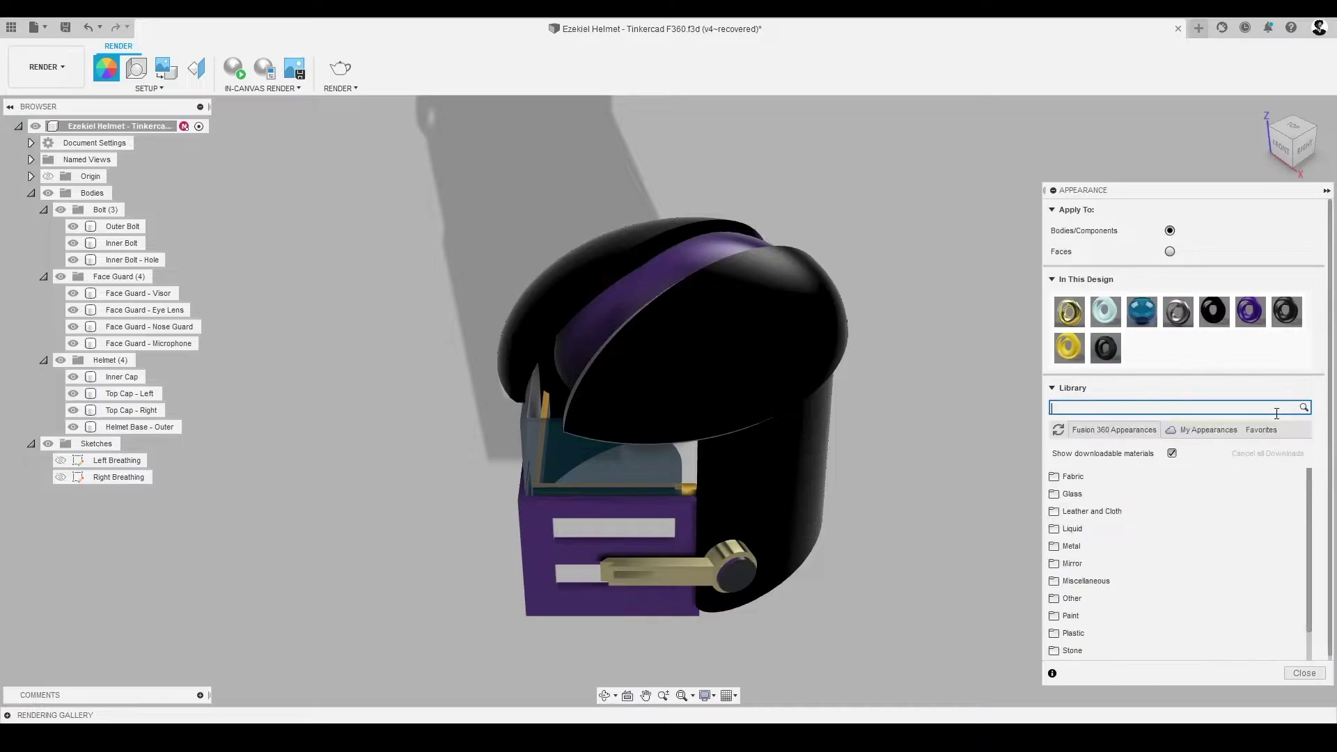
{"action": "type", "text": "aluminum"}
{"action": "key", "text": "Return"}
{"action": "left_click", "coordinate": [1160, 408]}
{"action": "key", "text": "ctrl+a"}
{"action": "key", "text": "BackSpace"}
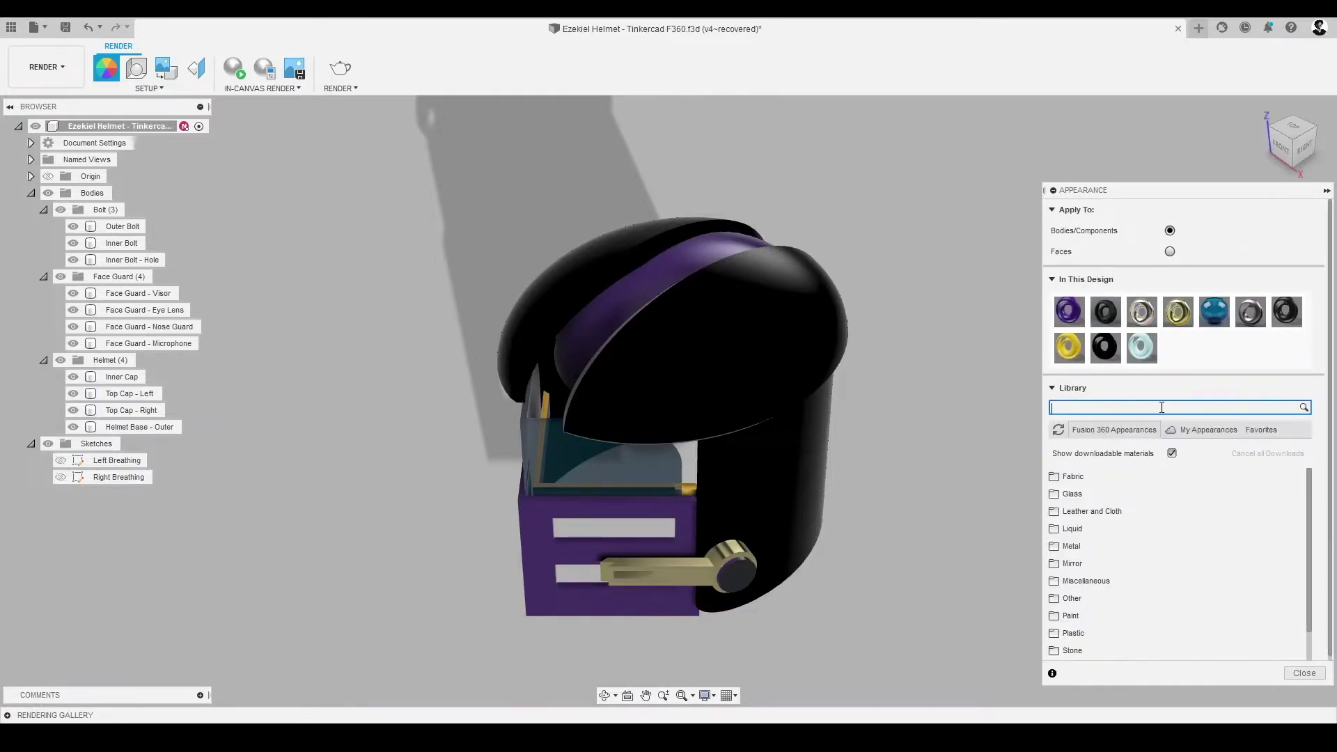
{"action": "type", "text": "abs"}
{"action": "key", "text": "Return"}
Step: Add glossy black plastic, Walnut and Acrylic (Clear) from the library to the design
{"action": "key", "text": "ctrl+a"}
{"action": "key", "text": "BackSpace"}
{"action": "type", "text": "plastic glossy"}
{"action": "key", "text": "Return"}
{"action": "left_click_drag", "start_coordinate": [1212, 592], "coordinate": [1210, 385]}
{"action": "left_click", "coordinate": [1212, 407]}
{"action": "key", "text": "ctrl+a"}
{"action": "type", "text": "walnut"}
{"action": "left_click_drag", "start_coordinate": [1219, 517], "coordinate": [1233, 405]}
{"action": "key", "text": "ctrl+a"}
{"action": "key", "text": "BackSpace"}
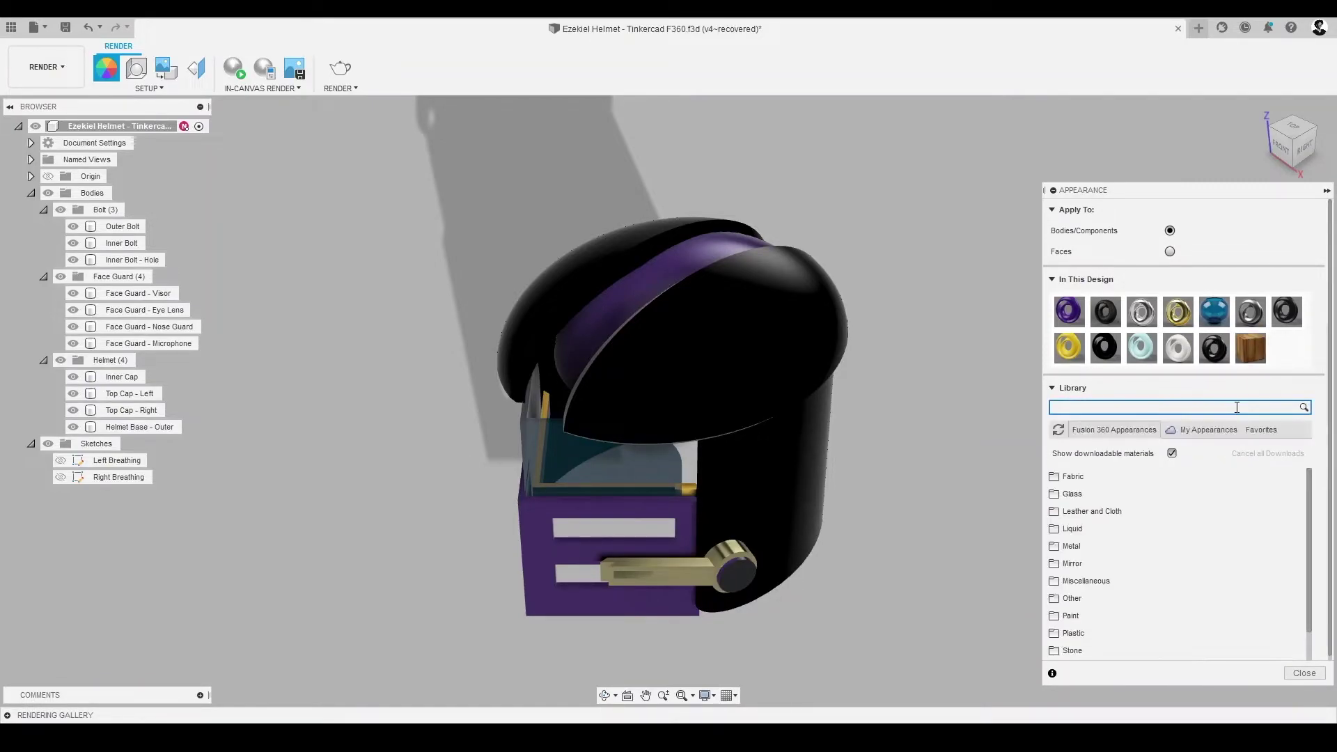
{"action": "type", "text": "acrylic"}
{"action": "left_click_drag", "start_coordinate": [1205, 515], "coordinate": [1285, 357]}
Step: Delete the ABS (White) and yellow appearances from the design
{"action": "right_click", "coordinate": [1162, 353]}
{"action": "left_click", "coordinate": [1177, 397]}
{"action": "right_click", "coordinate": [1106, 355]}
{"action": "left_click", "coordinate": [1119, 411]}
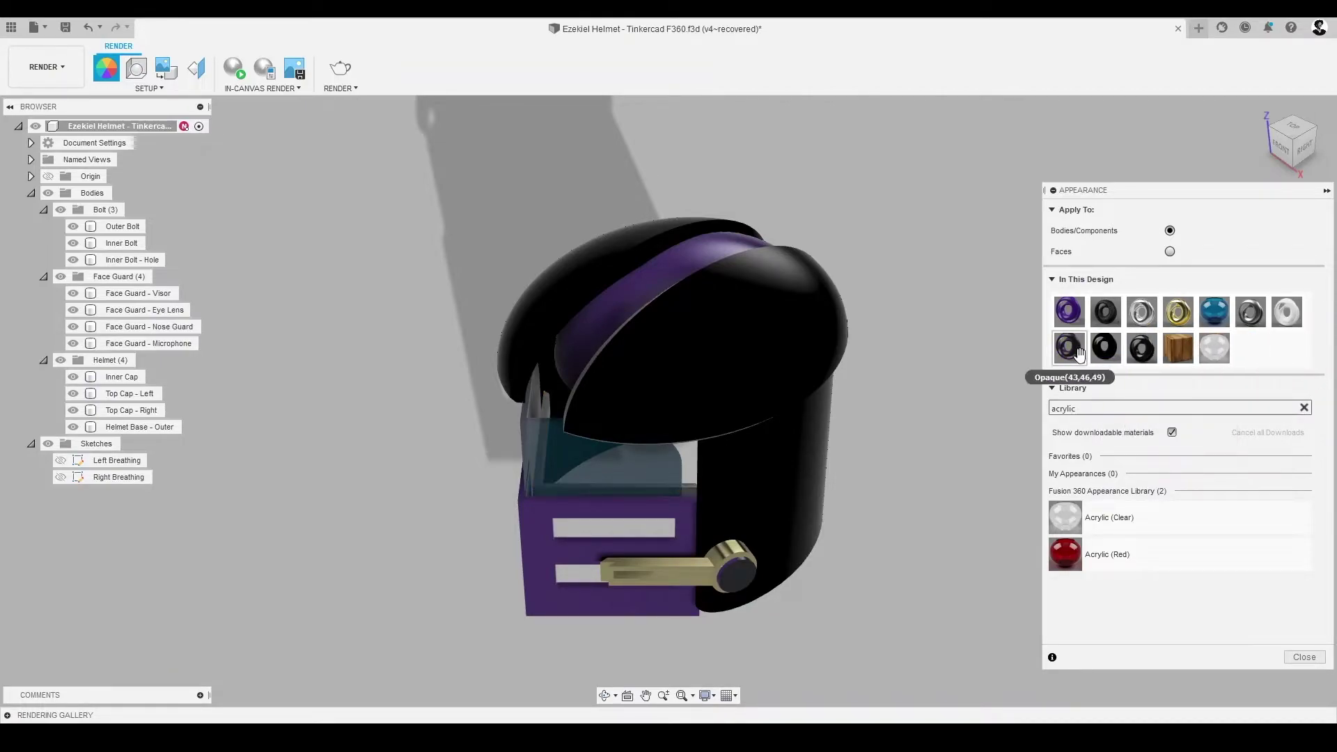
Step: Remove the old black, purple, gold and blue appearances from the design
{"action": "right_click", "coordinate": [1065, 352]}
{"action": "left_click", "coordinate": [1086, 411]}
{"action": "right_click", "coordinate": [1076, 354]}
{"action": "left_click", "coordinate": [1132, 412]}
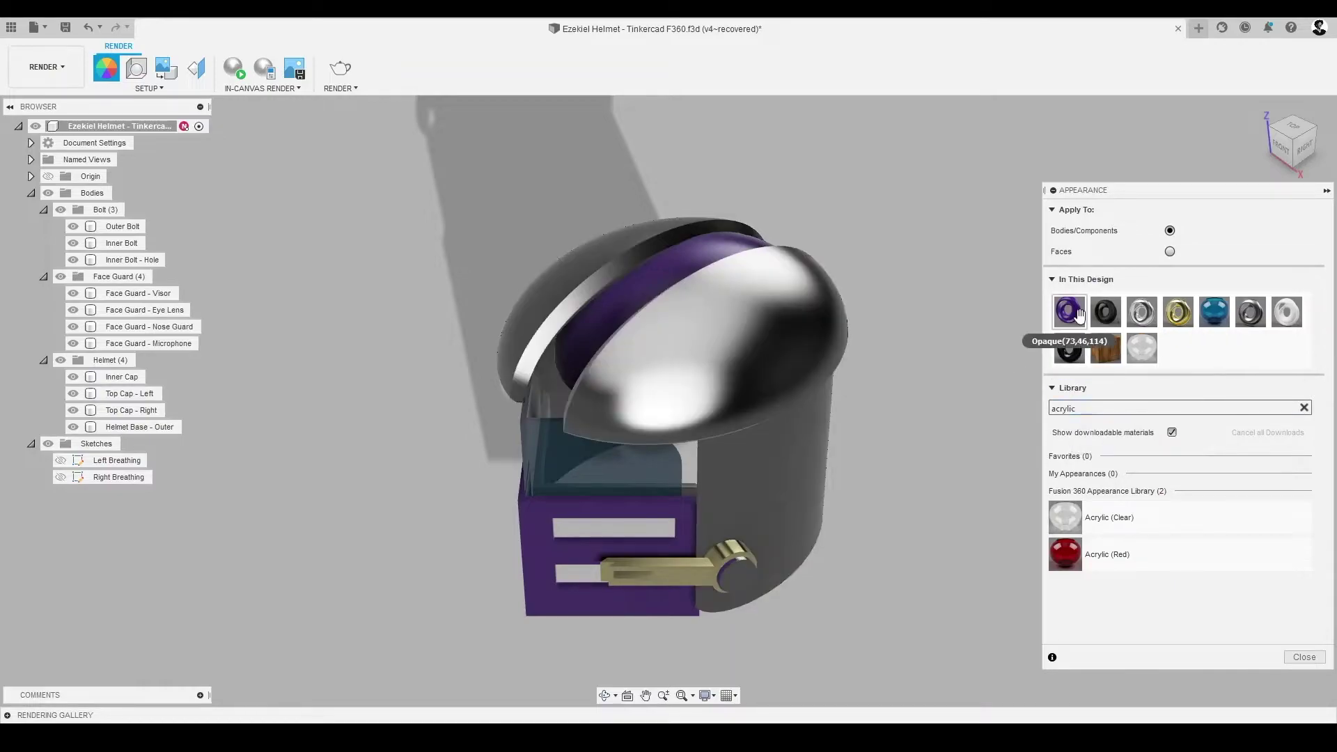
{"action": "right_click", "coordinate": [1069, 311]}
{"action": "left_click", "coordinate": [1097, 376]}
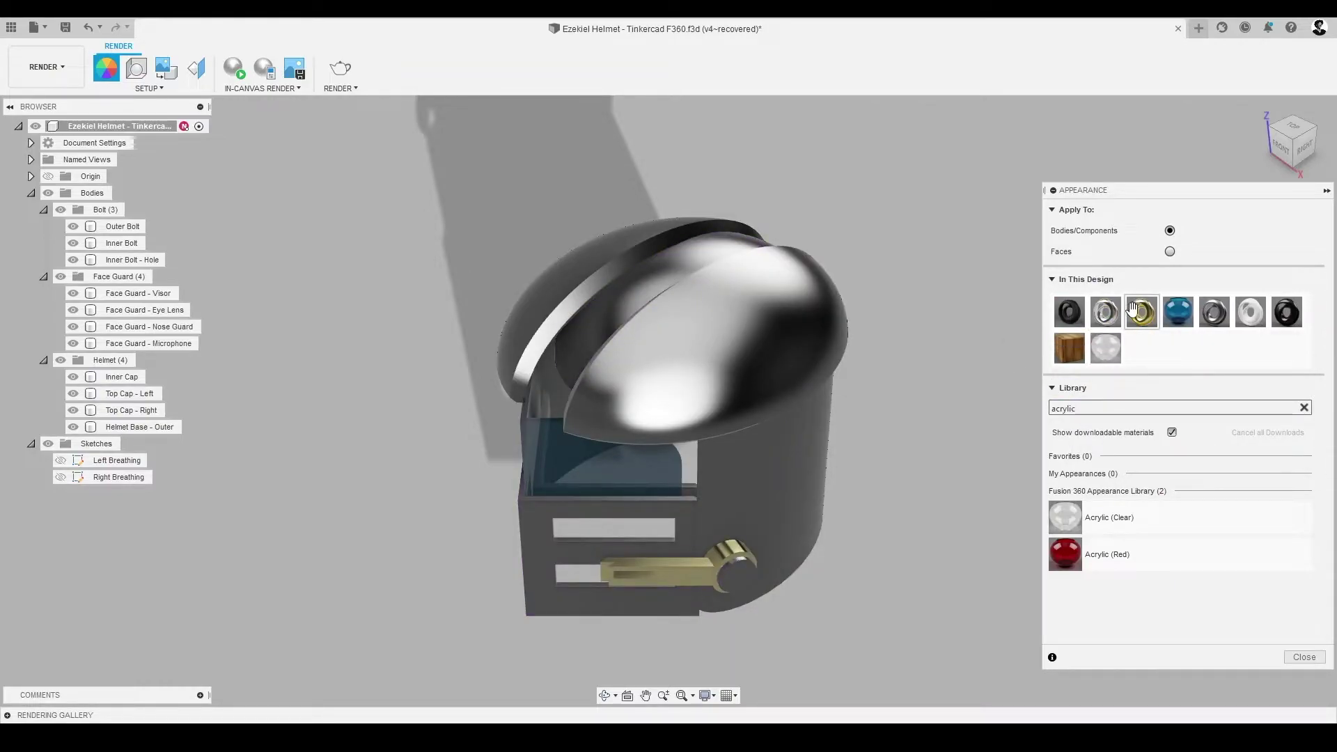
{"action": "right_click", "coordinate": [1144, 315]}
{"action": "left_click", "coordinate": [1188, 388]}
{"action": "scroll", "coordinate": [1007, 394], "scroll_direction": "up", "scroll_amount": 2}
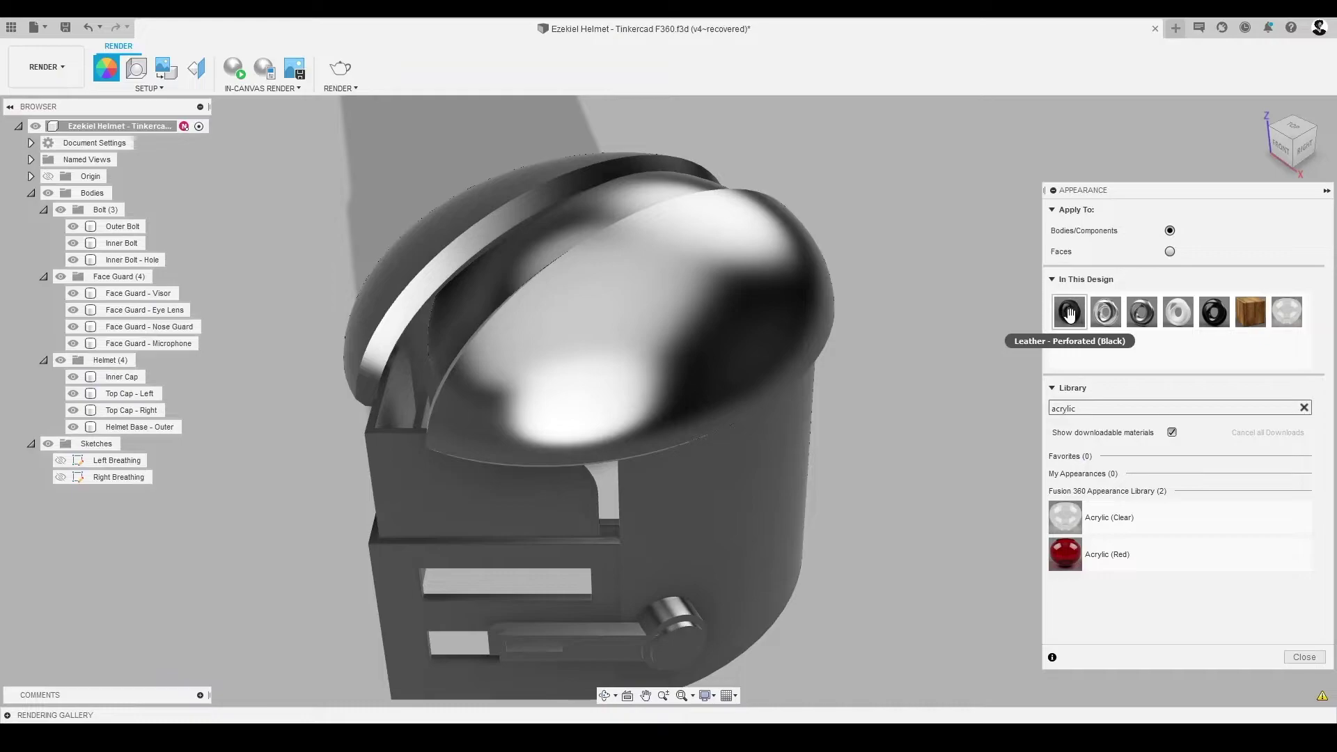
Step: Apply leather to the left top cap, a clear material to Inner Cap, and white to the right cap
{"action": "left_click_drag", "start_coordinate": [1071, 315], "coordinate": [824, 335]}
{"action": "left_click", "coordinate": [1303, 136]}
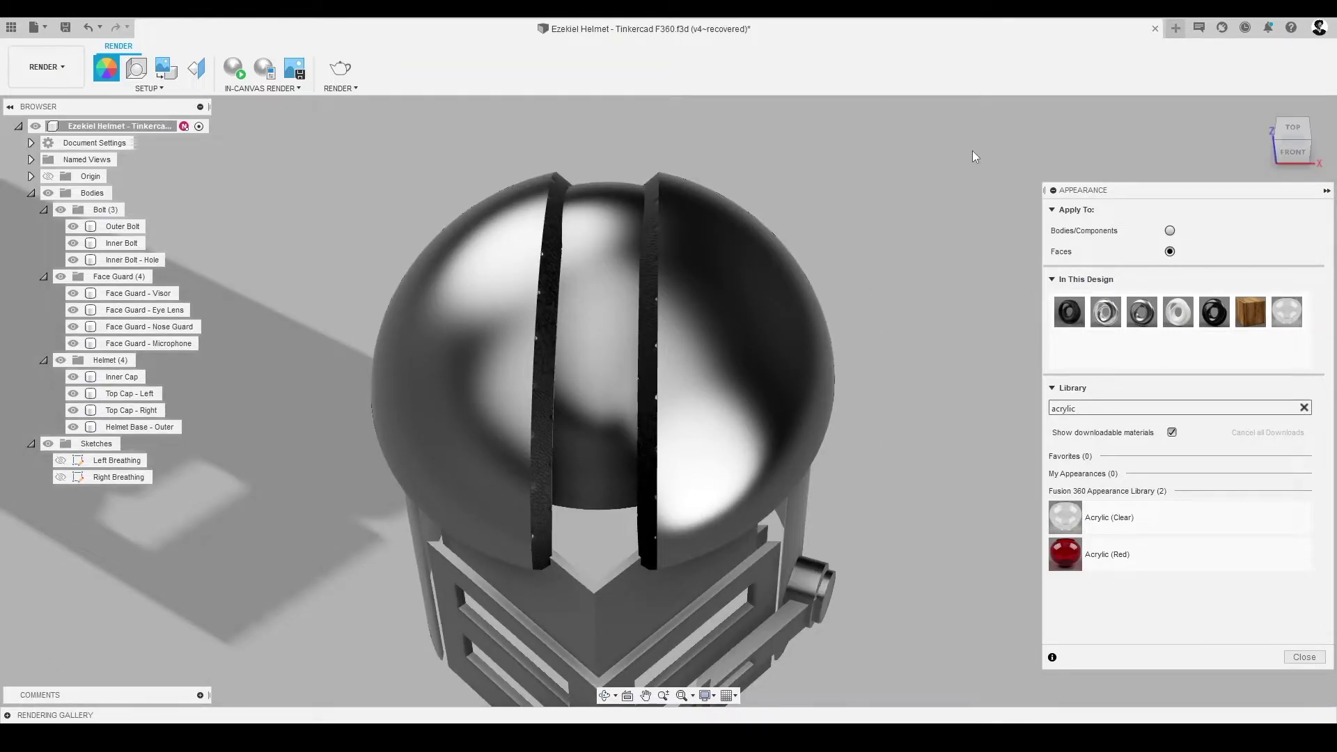
{"action": "left_click_drag", "start_coordinate": [1287, 311], "coordinate": [227, 381]}
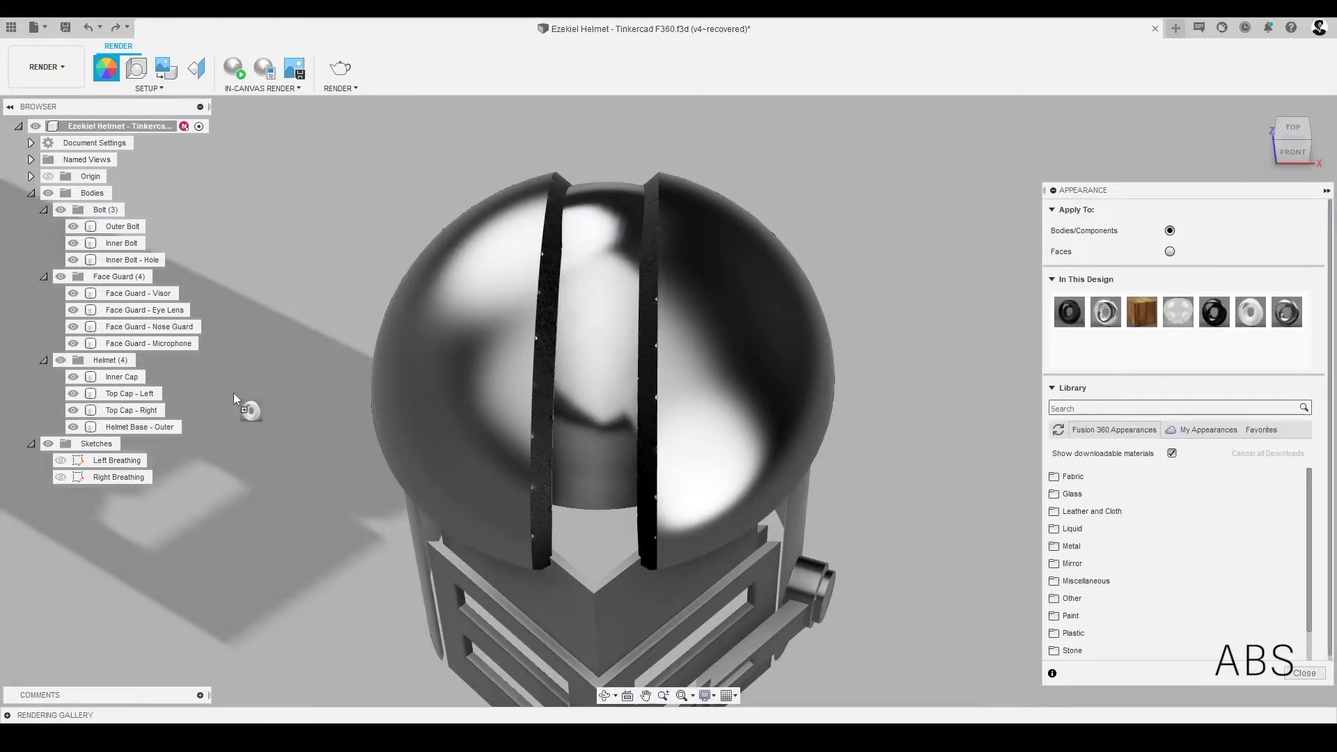
{"action": "left_click_drag", "start_coordinate": [248, 409], "coordinate": [132, 410]}
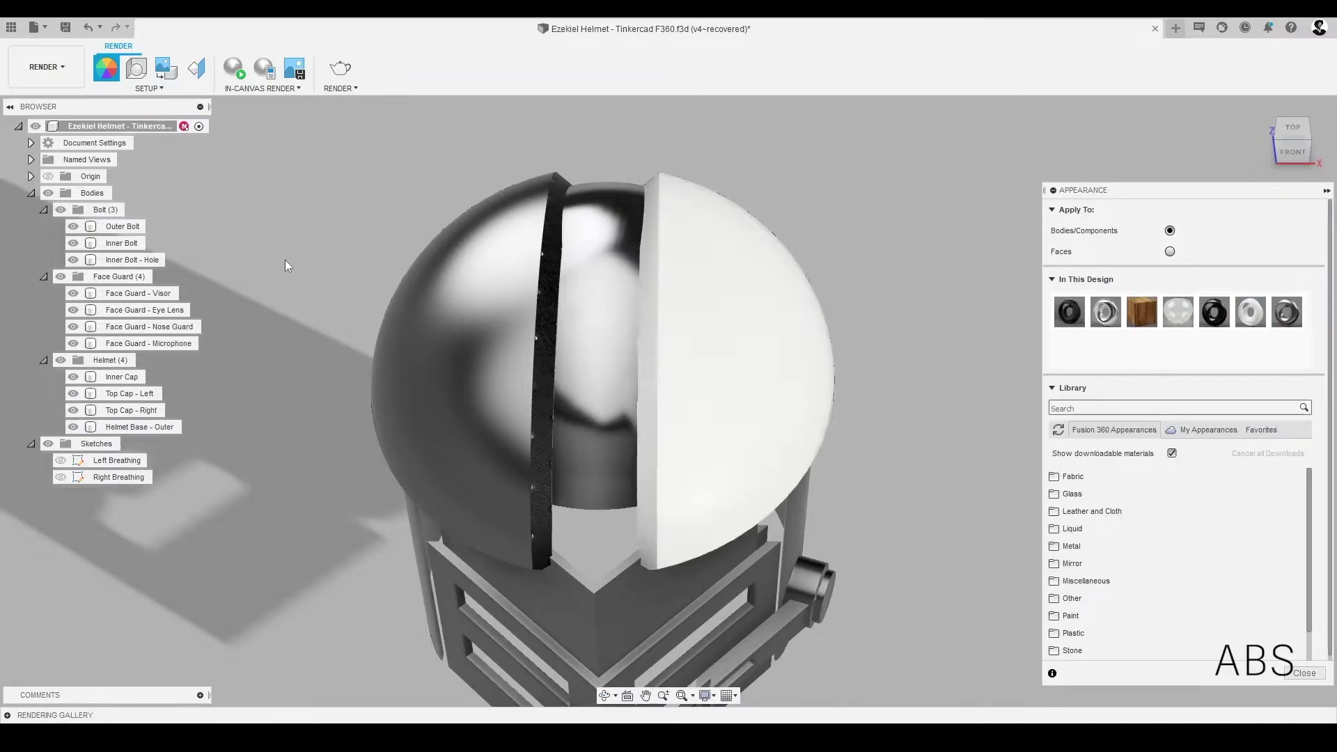
Step: Make the left cap white, then face-apply glossy black to both cap undersides and leather to gap faces
{"action": "left_click_drag", "start_coordinate": [1250, 311], "coordinate": [225, 396]}
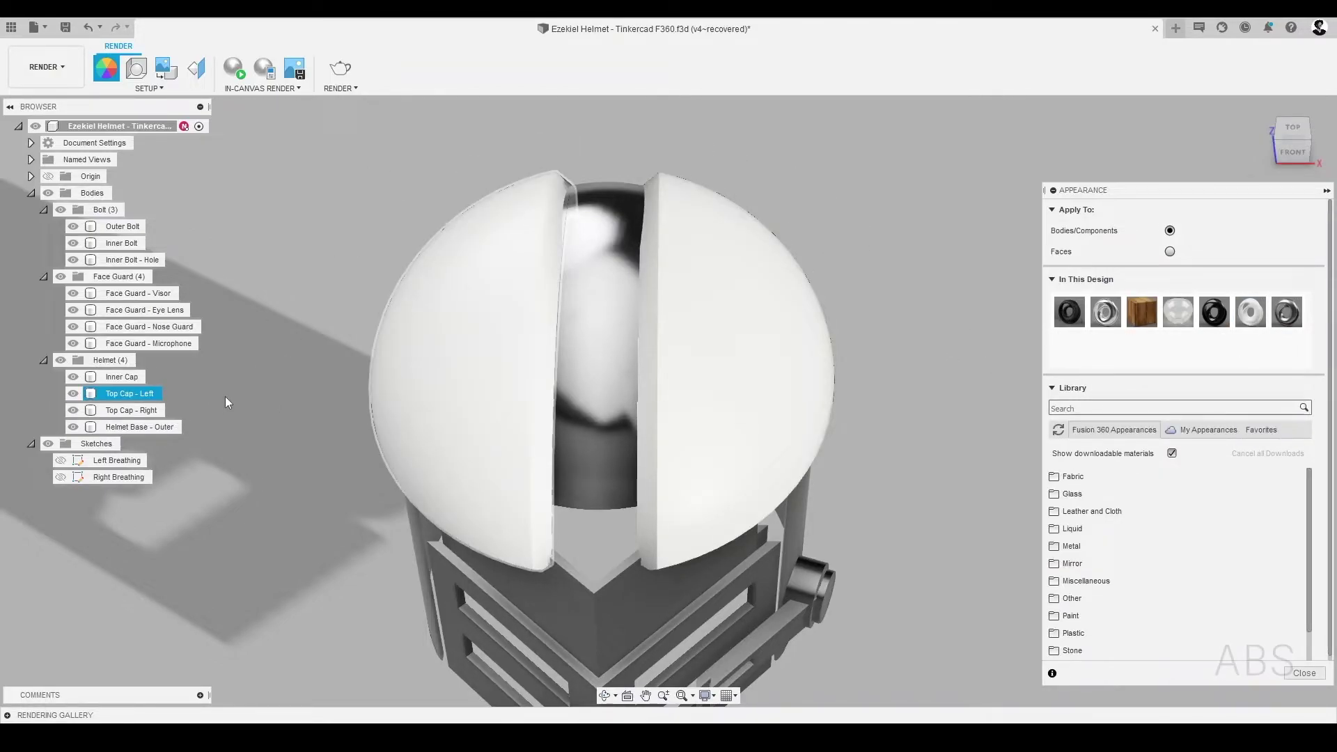
{"action": "left_click", "coordinate": [1290, 152]}
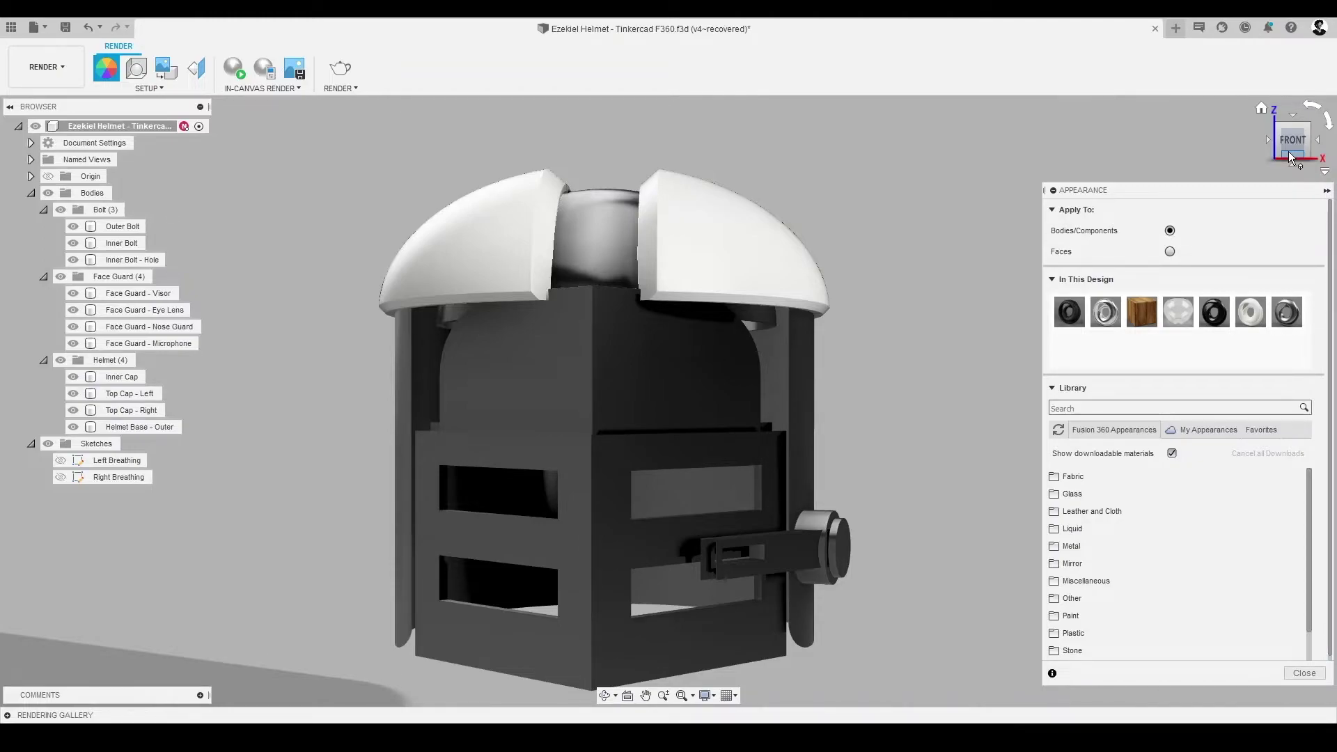
{"action": "left_click", "coordinate": [1170, 252]}
{"action": "left_click_drag", "start_coordinate": [1214, 311], "coordinate": [812, 306]}
{"action": "left_click_drag", "start_coordinate": [1214, 312], "coordinate": [460, 305]}
{"action": "left_click_drag", "start_coordinate": [1070, 312], "coordinate": [679, 190]}
Step: Make the helmet base glossy black plastic and cover the outer shell with perforated black leather
{"action": "left_click", "coordinate": [1292, 155]}
{"action": "left_click", "coordinate": [1293, 161]}
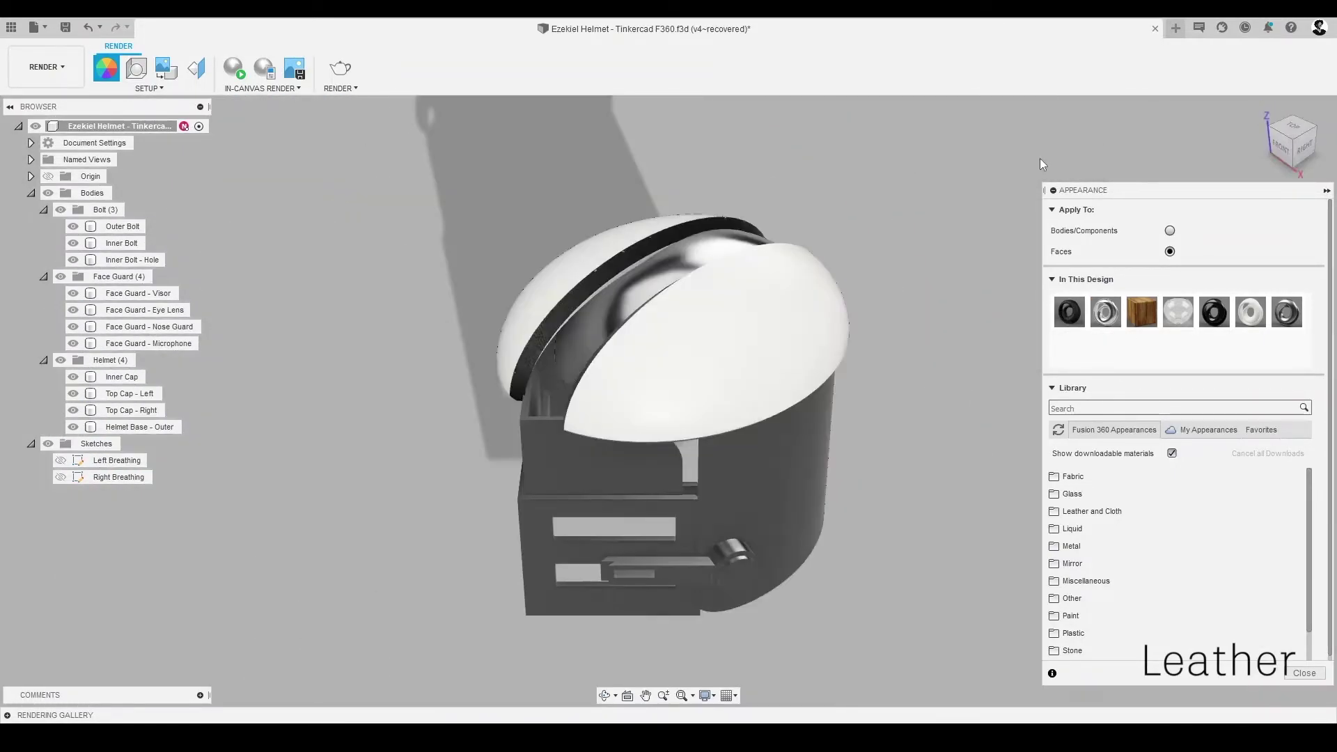
{"action": "left_click", "coordinate": [1170, 230]}
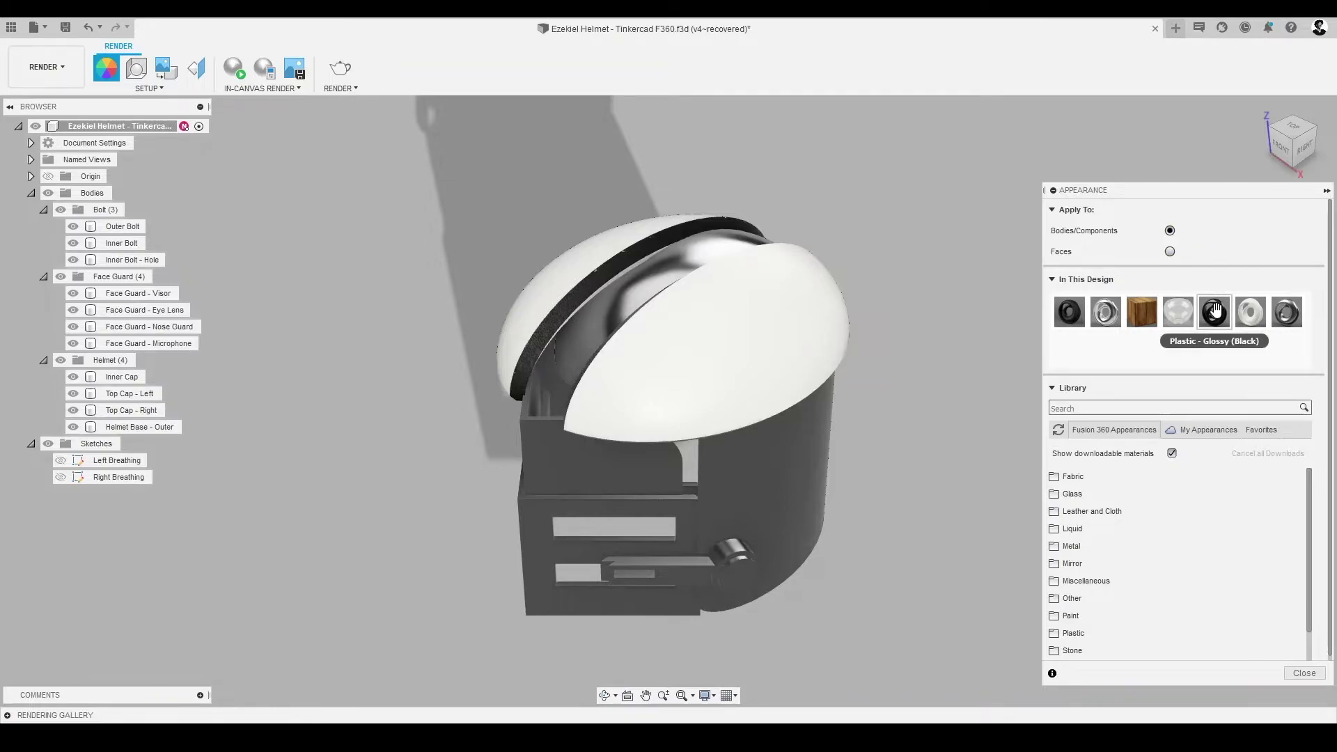
{"action": "left_click_drag", "start_coordinate": [1215, 310], "coordinate": [799, 440]}
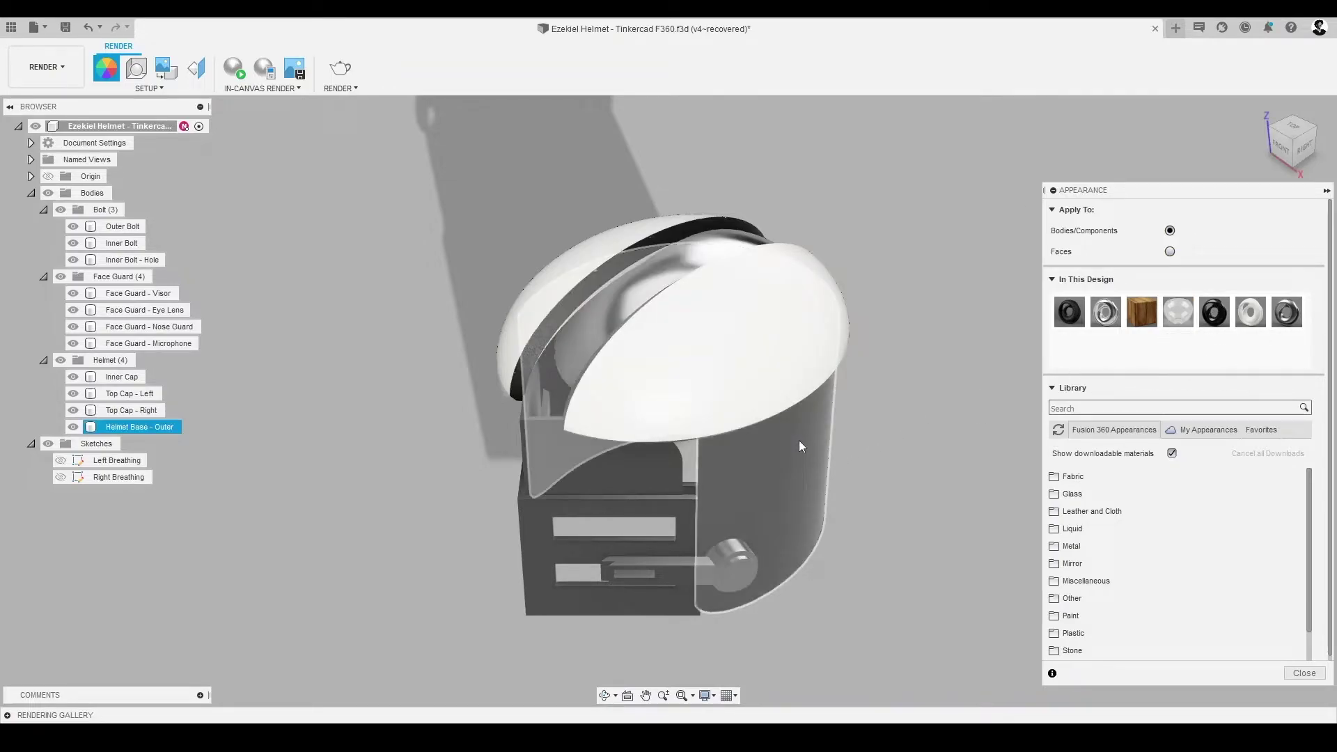
{"action": "left_click", "coordinate": [1285, 155]}
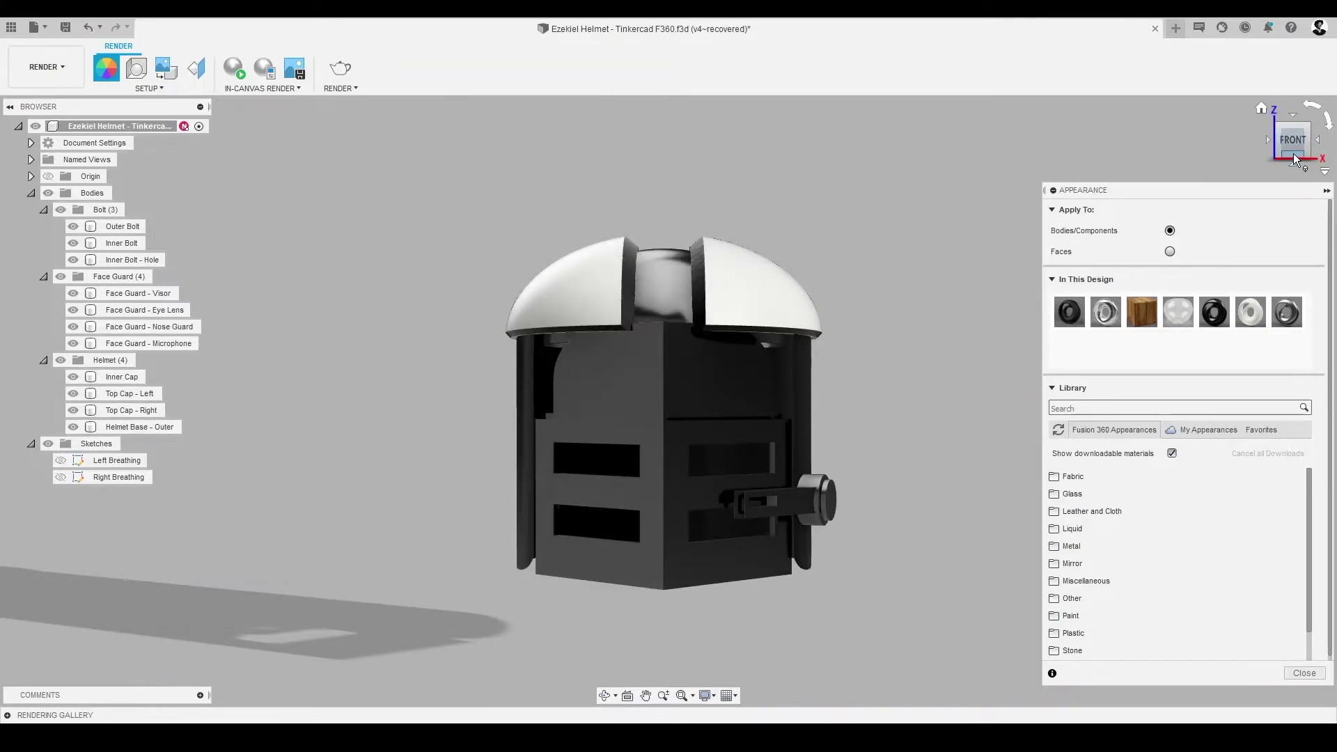
{"action": "left_click", "coordinate": [1296, 162]}
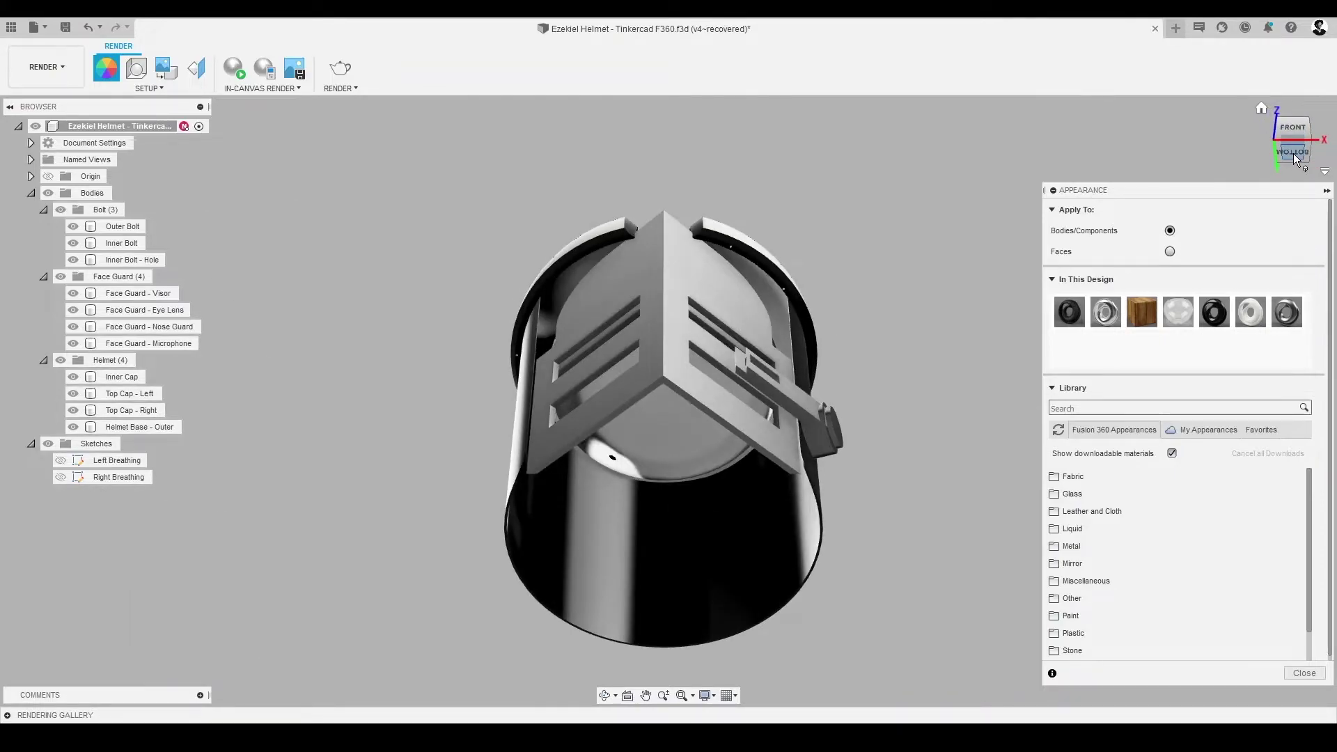
{"action": "left_click_drag", "start_coordinate": [1072, 313], "coordinate": [692, 503]}
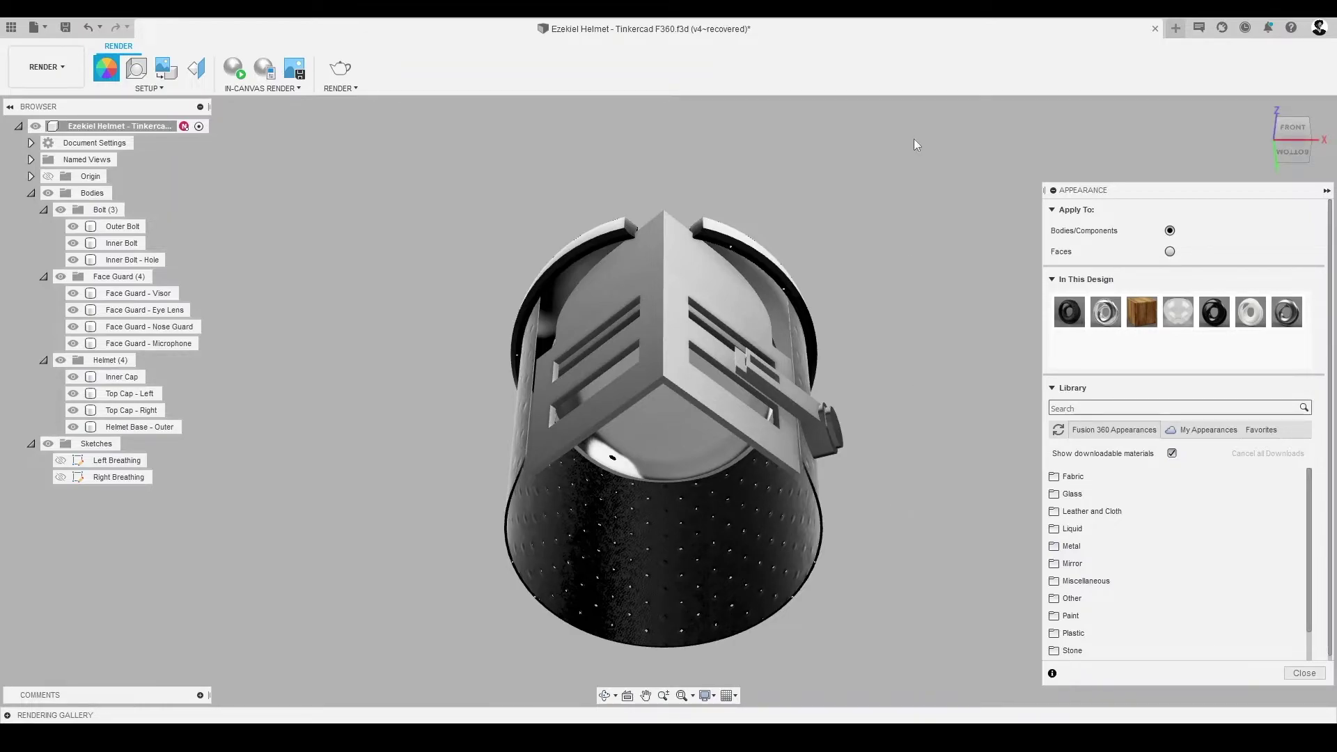
{"action": "left_click", "coordinate": [1282, 134]}
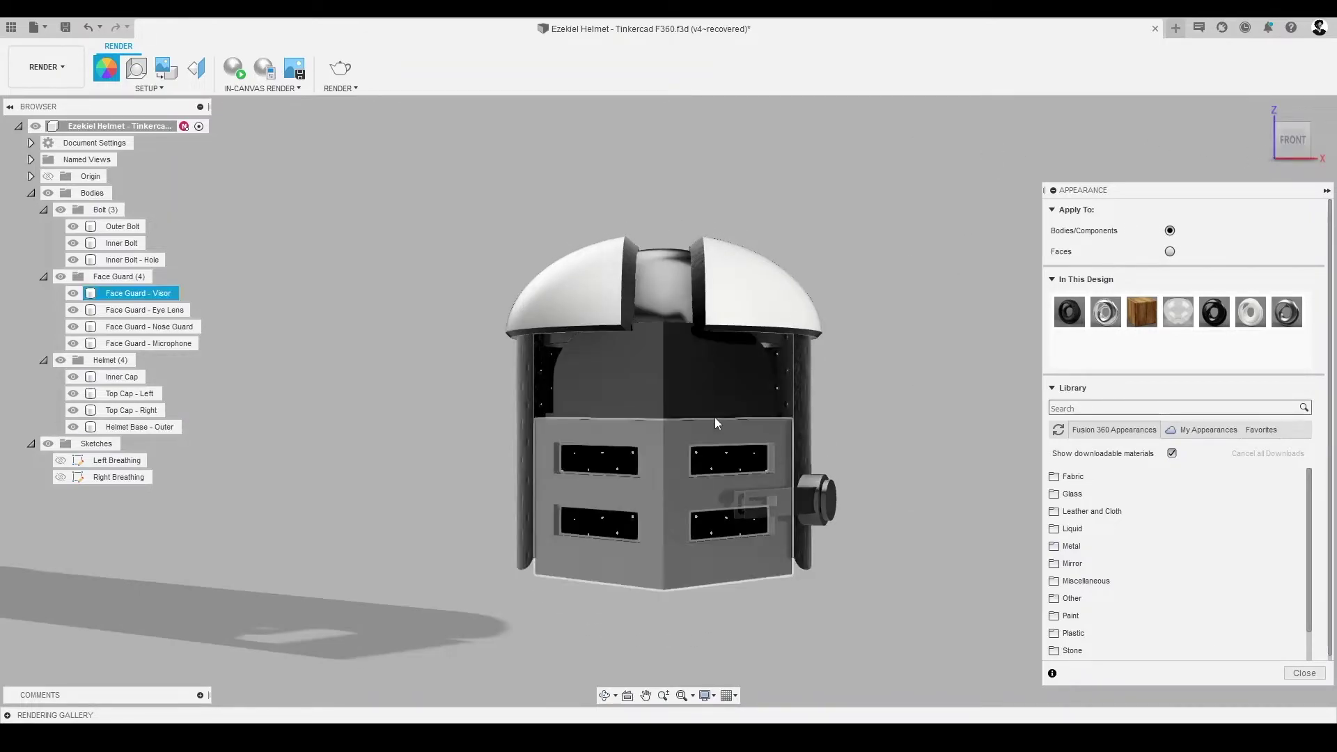
Step: Give the face guard and bolt cap walnut, the bolt clear acrylic, and return to front view
{"action": "scroll", "coordinate": [661, 434], "scroll_direction": "up", "scroll_amount": 4}
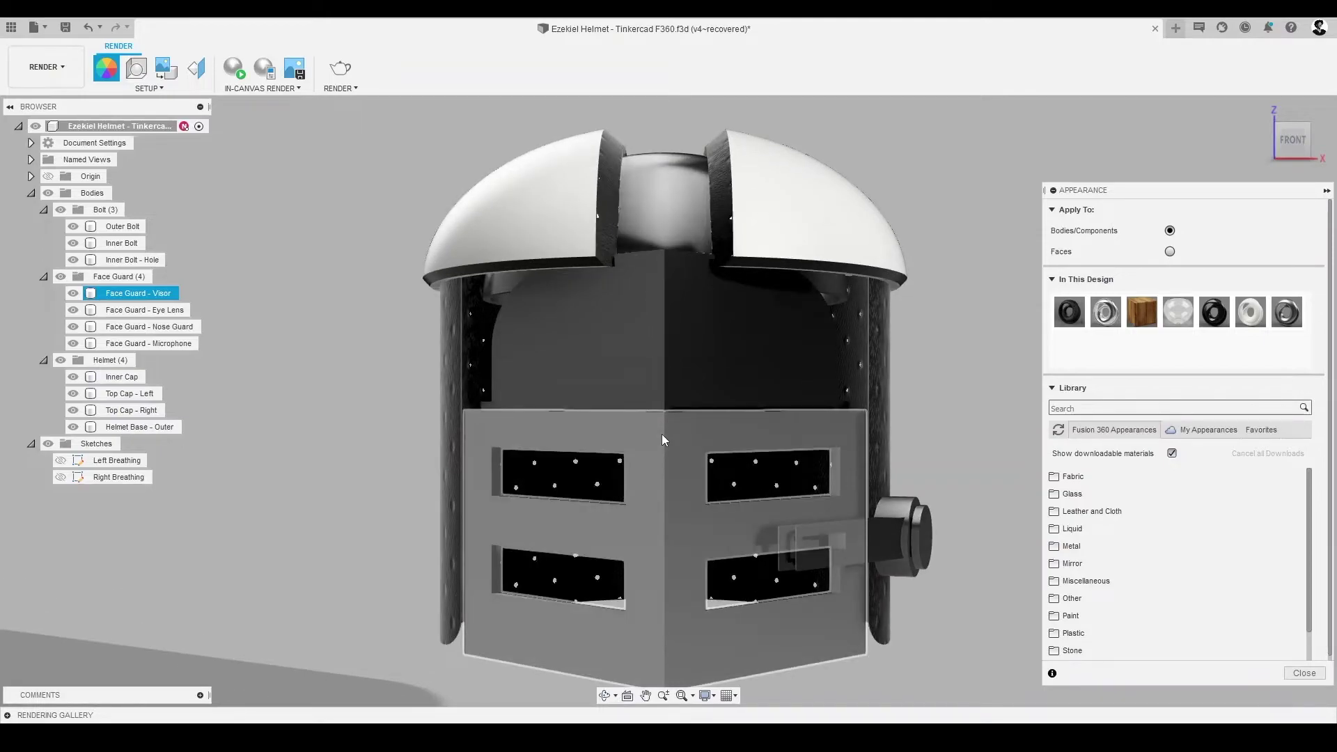
{"action": "left_click_drag", "start_coordinate": [1141, 311], "coordinate": [815, 421]}
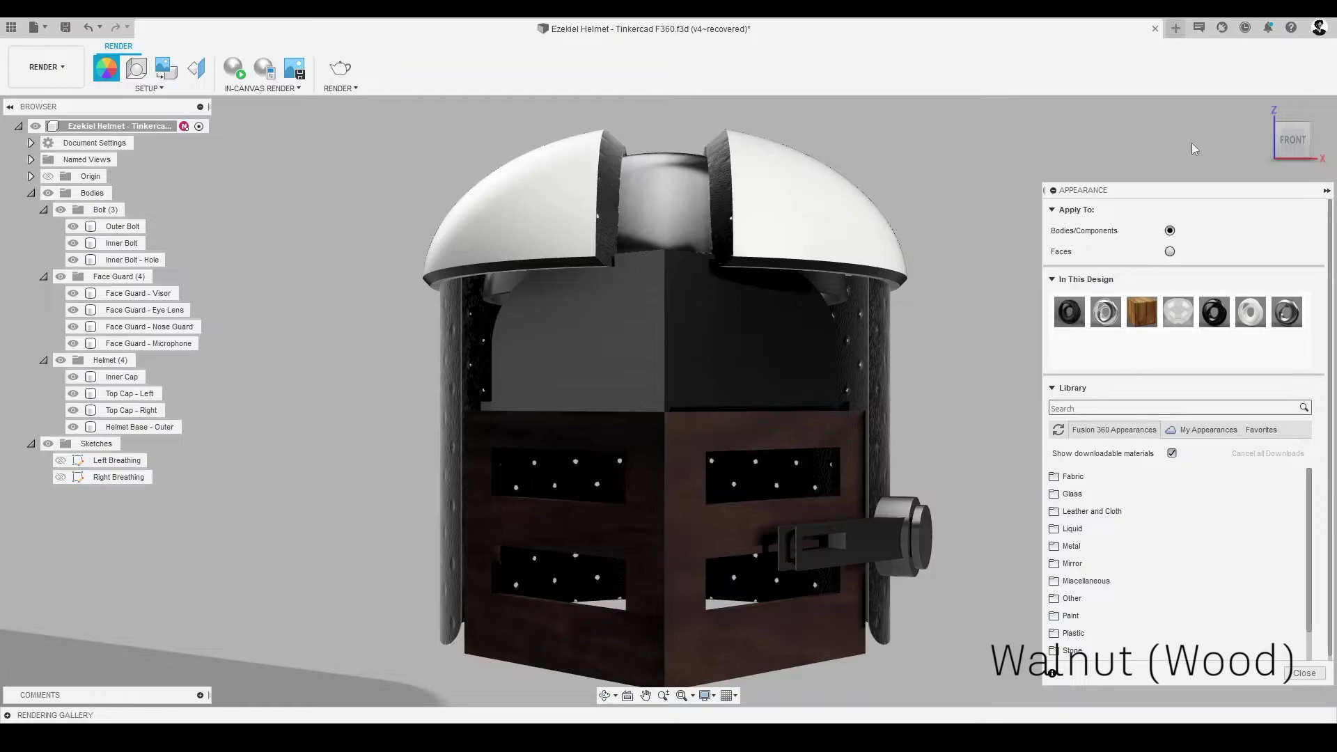
{"action": "left_click", "coordinate": [1310, 139]}
{"action": "left_click_drag", "start_coordinate": [1141, 311], "coordinate": [822, 537]}
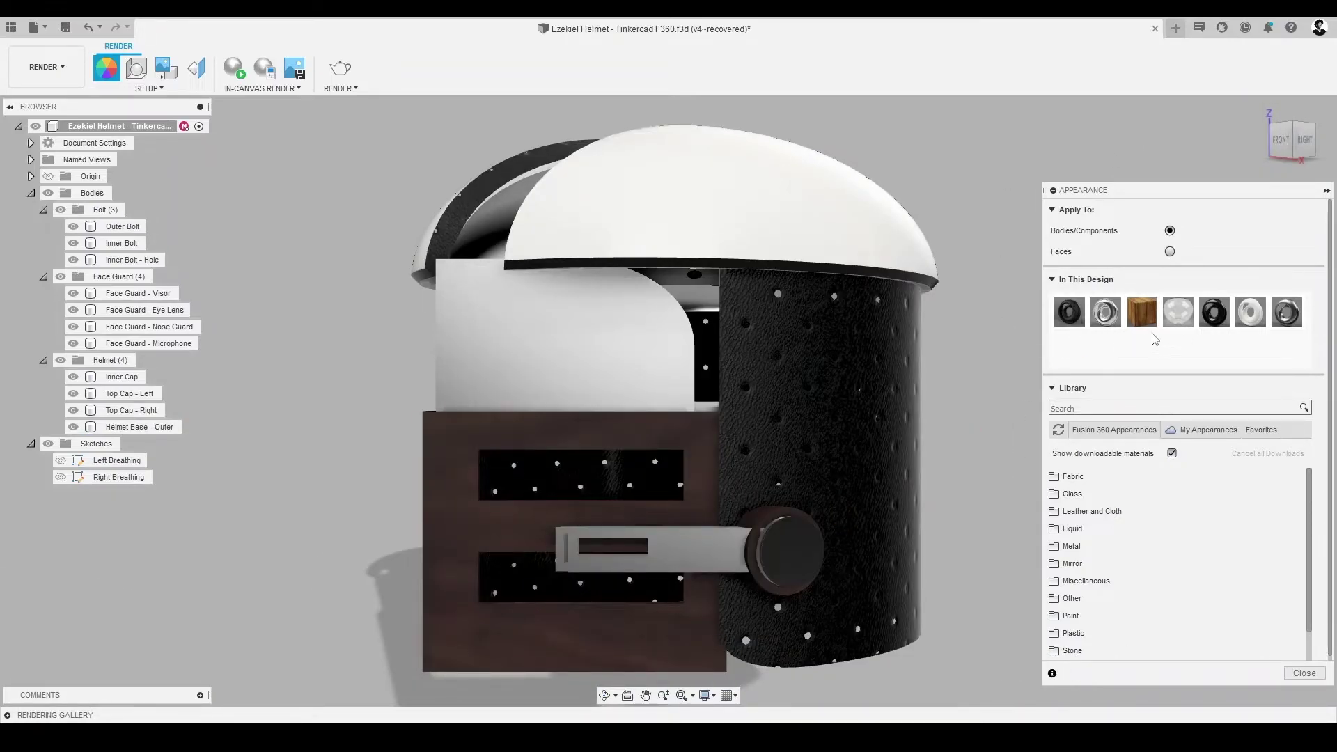
{"action": "mouse_move", "coordinate": [1177, 312]}
{"action": "left_mouse_down"}
{"action": "mouse_move", "coordinate": [787, 550]}
{"action": "mouse_move", "coordinate": [673, 584]}
{"action": "left_mouse_up"}
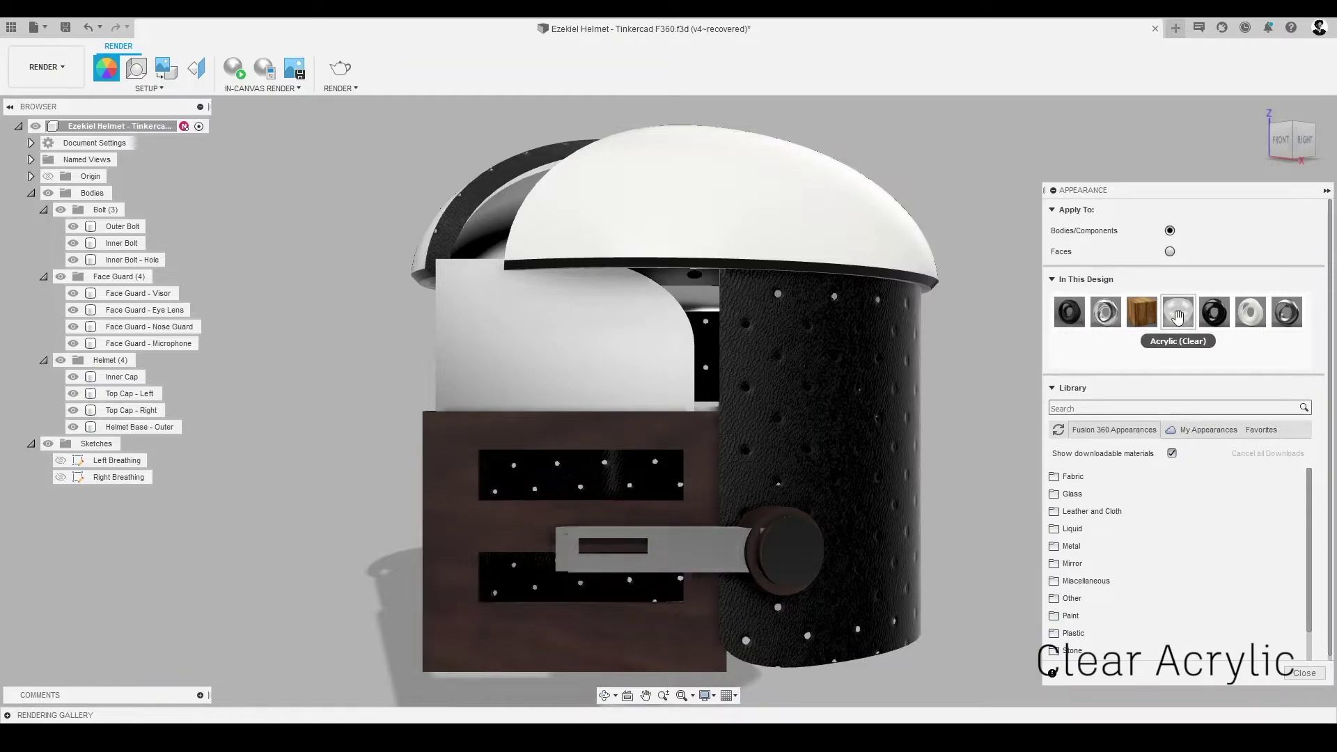
{"action": "left_click_drag", "start_coordinate": [1177, 316], "coordinate": [659, 369]}
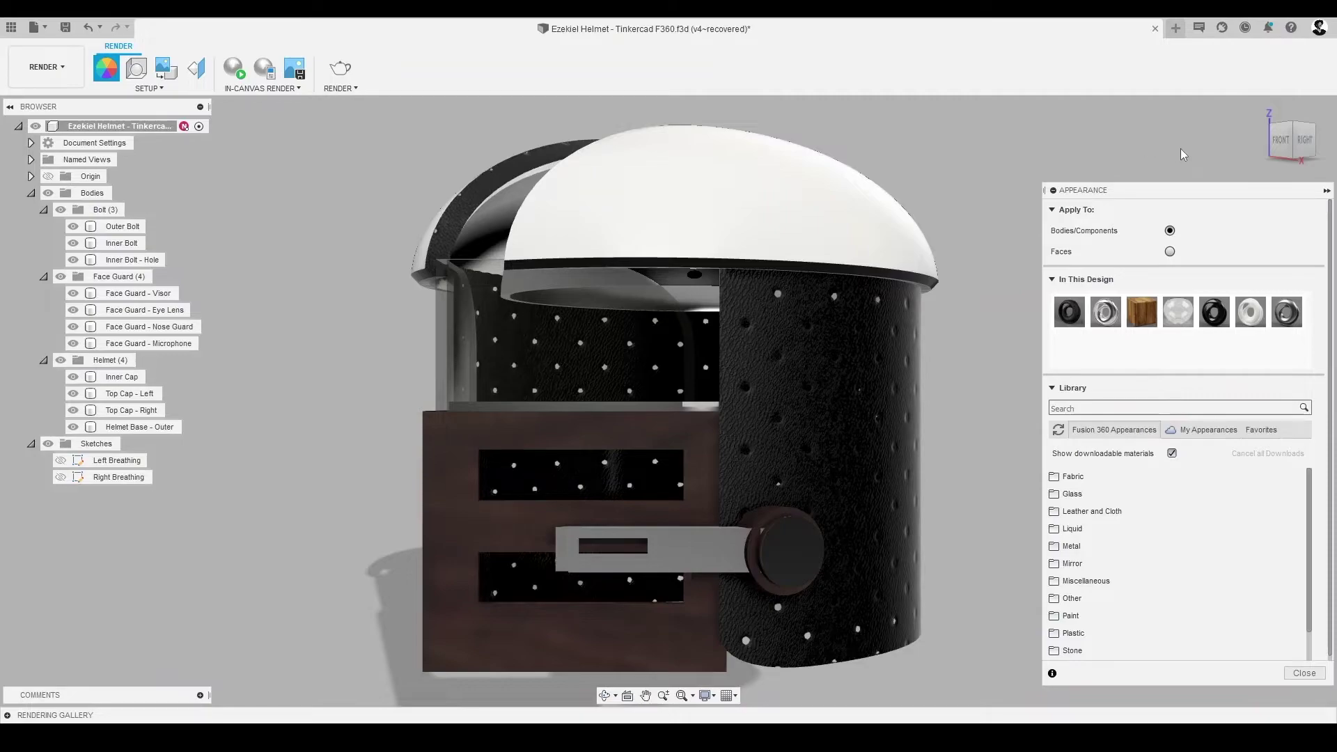
{"action": "left_click", "coordinate": [1279, 141]}
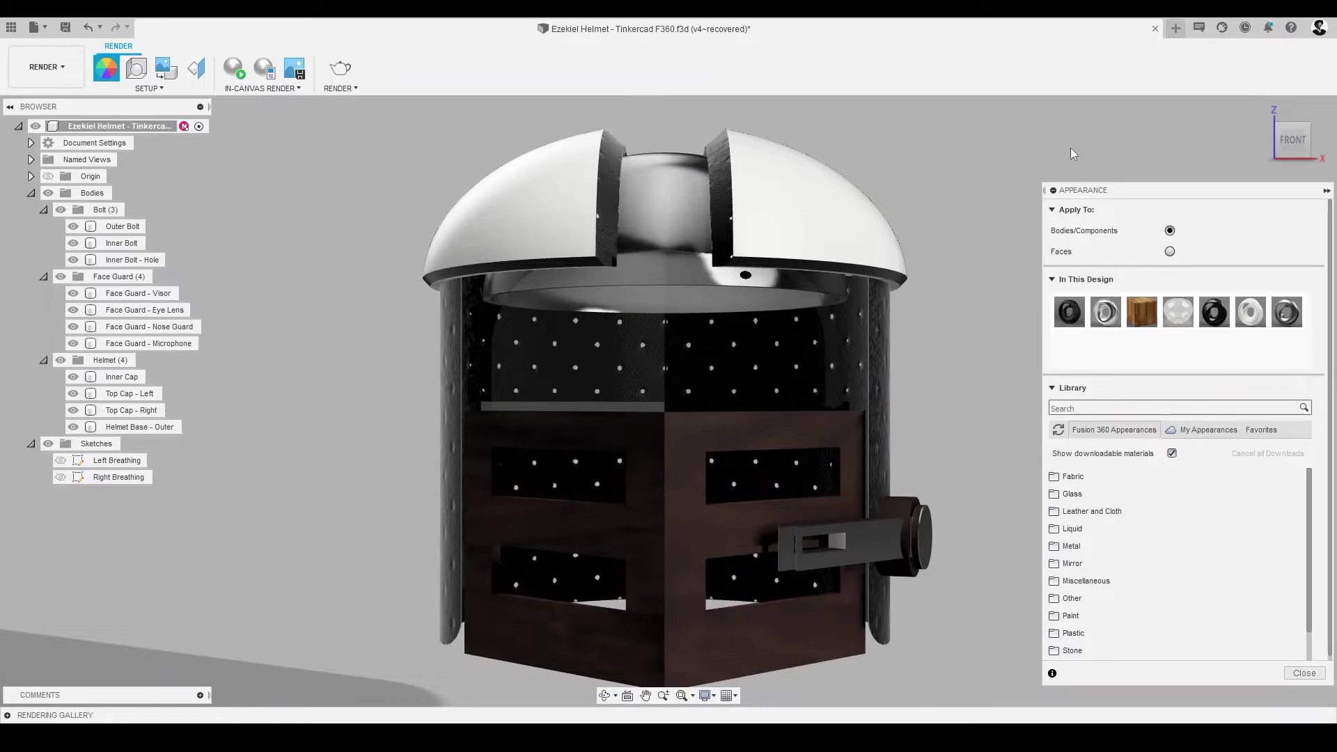
Step: Change the ABS (White) appearance colour to Pantone 16-1255 TCX Russet Orange from the colour libraries
{"action": "right_click", "coordinate": [1251, 313]}
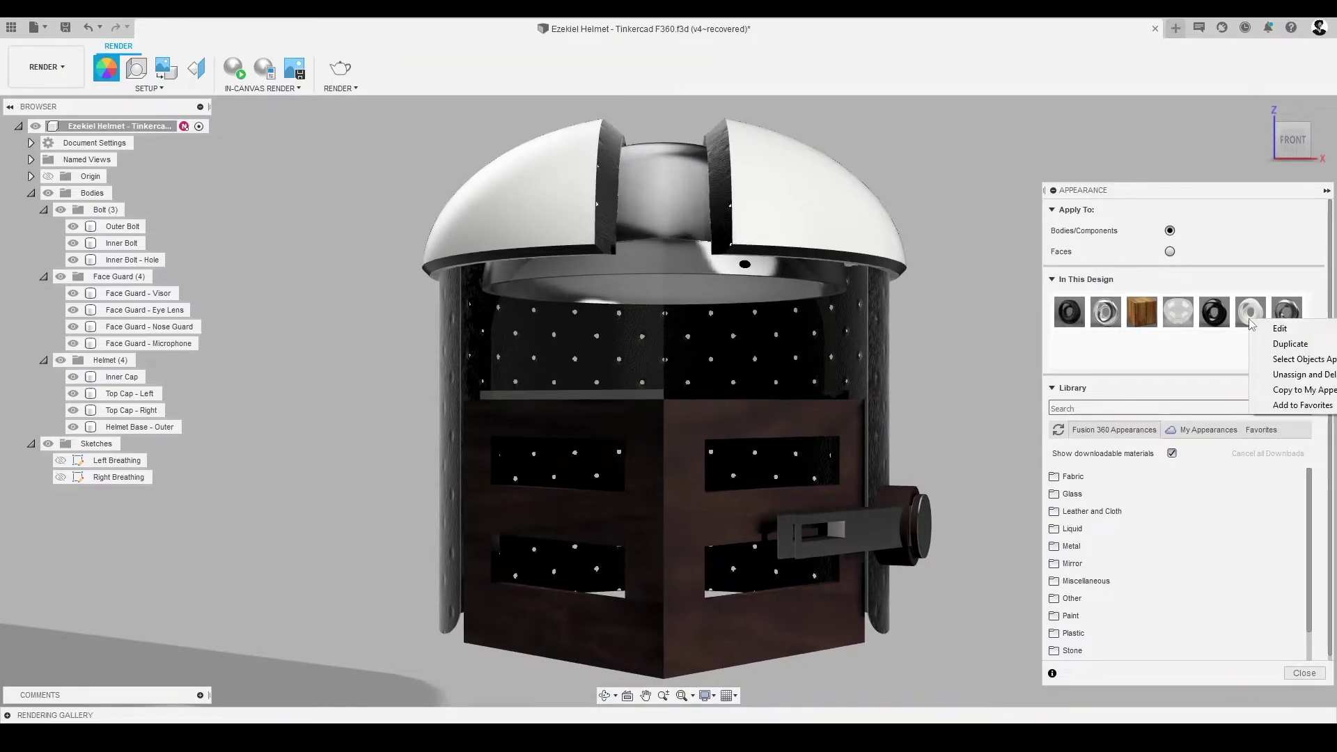
{"action": "left_click", "coordinate": [1257, 330]}
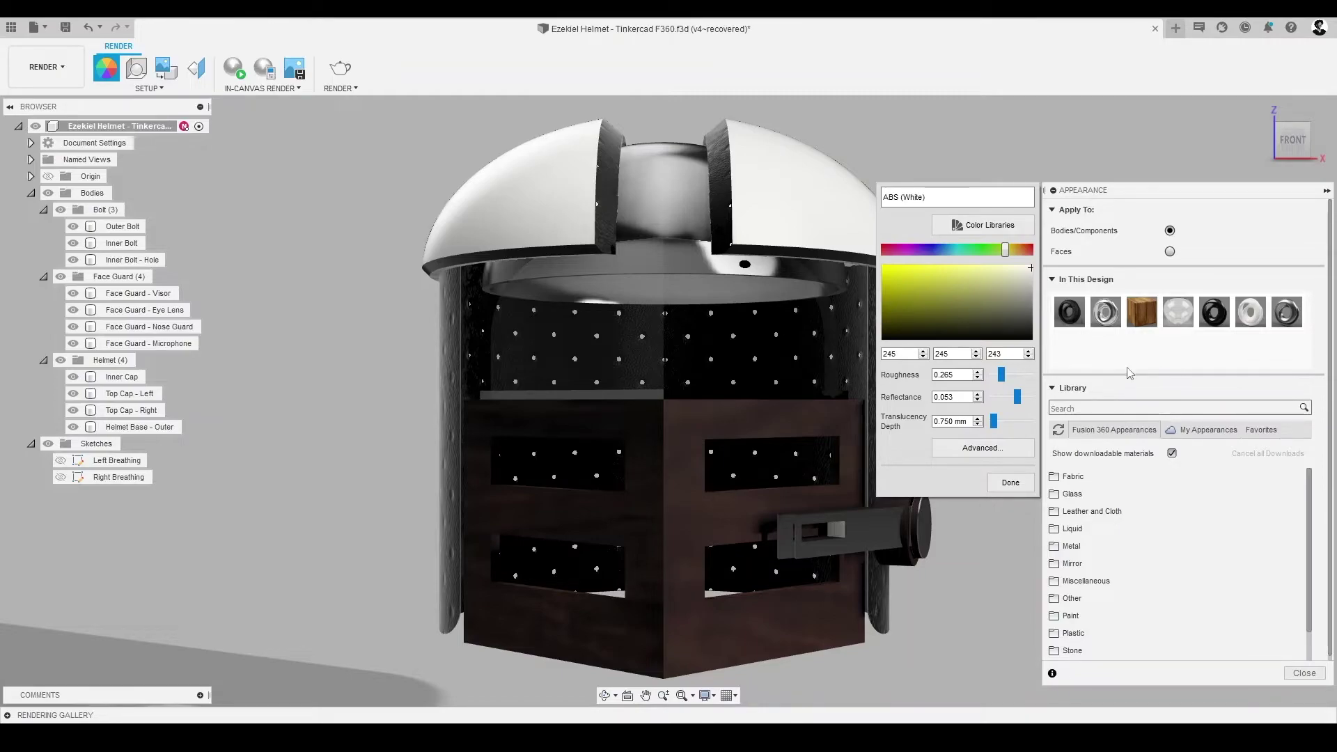
{"action": "left_click", "coordinate": [1027, 233]}
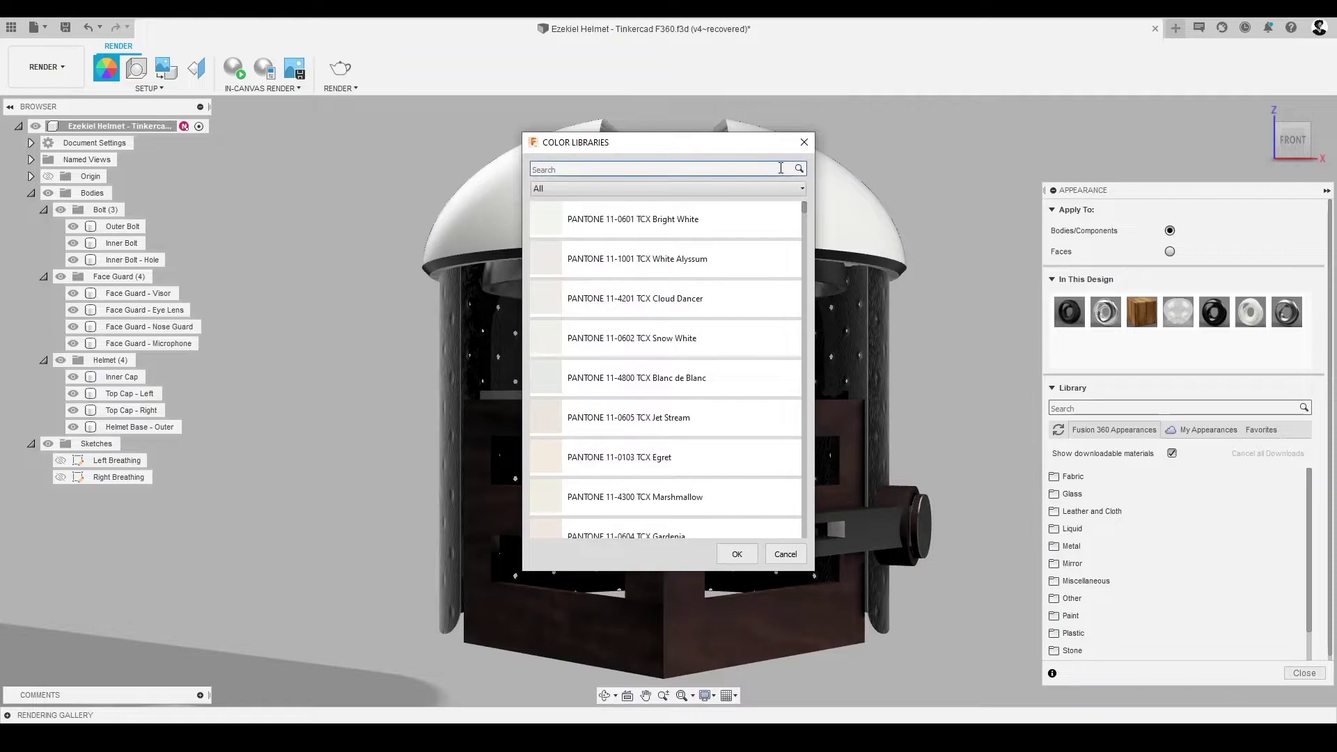
{"action": "left_click", "coordinate": [781, 168]}
{"action": "type", "text": "orange"}
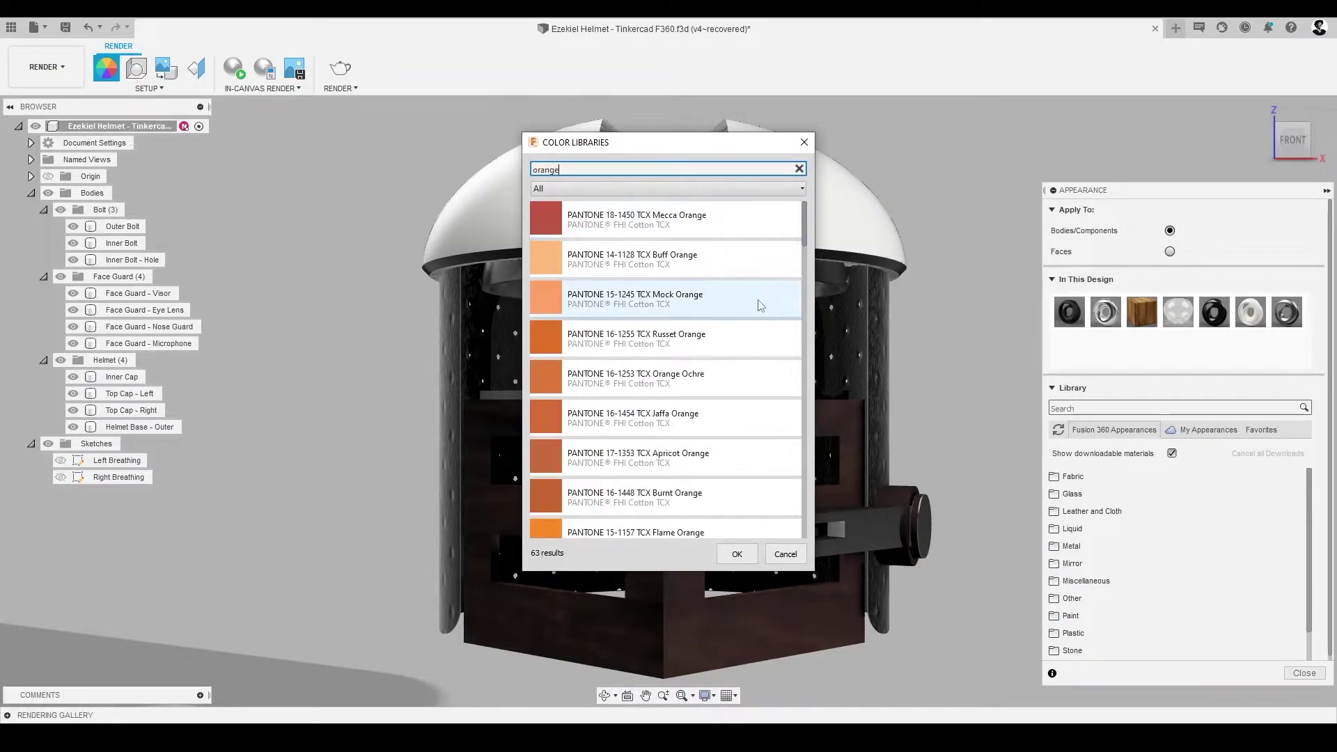
{"action": "left_click", "coordinate": [753, 338]}
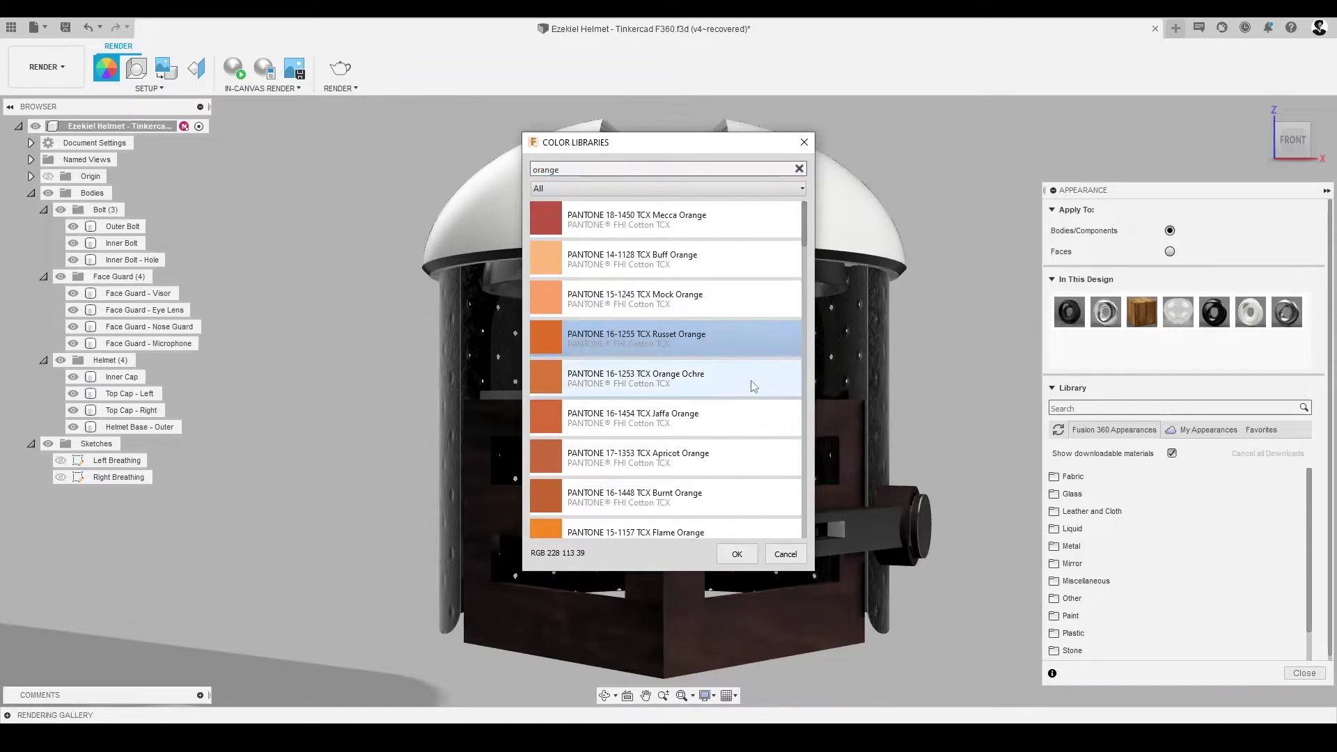
{"action": "left_click", "coordinate": [737, 554]}
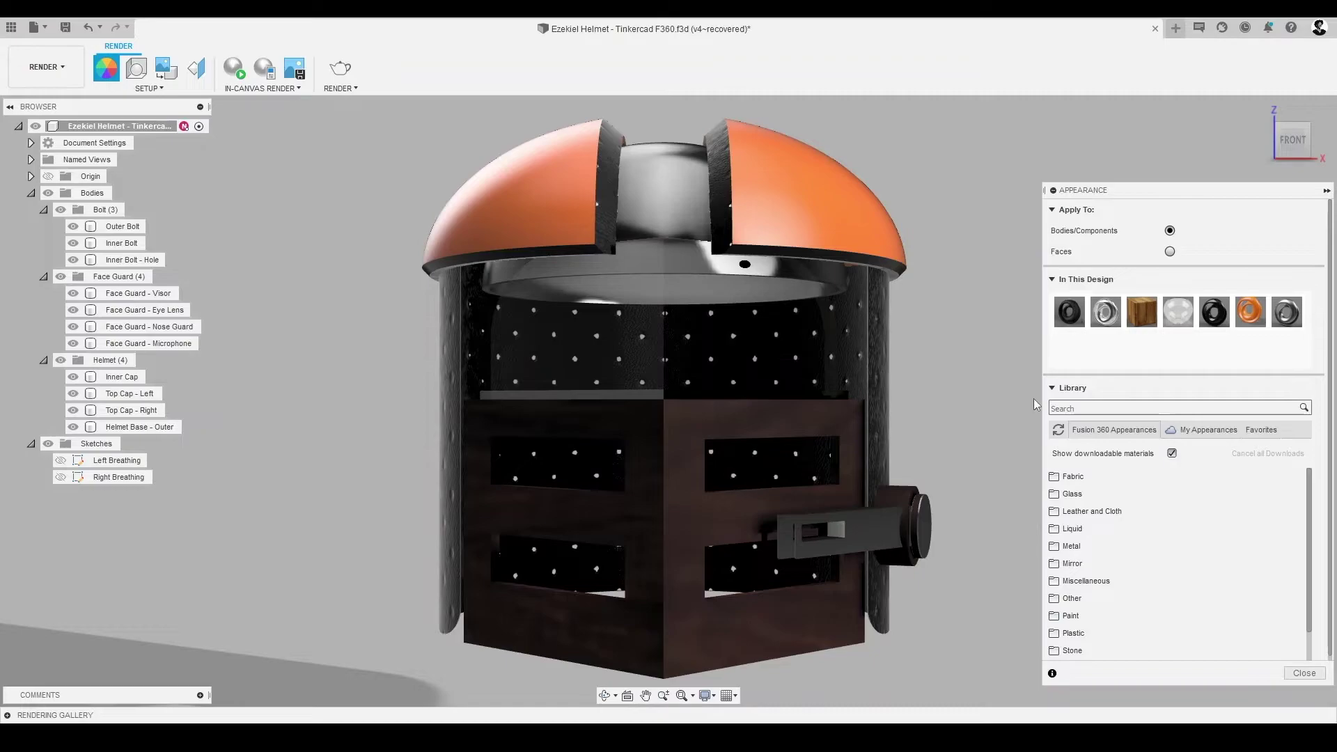
Step: Rotate the view around the helmet's right side and back, then return to the front
{"action": "mouse_move", "coordinate": [1272, 157]}
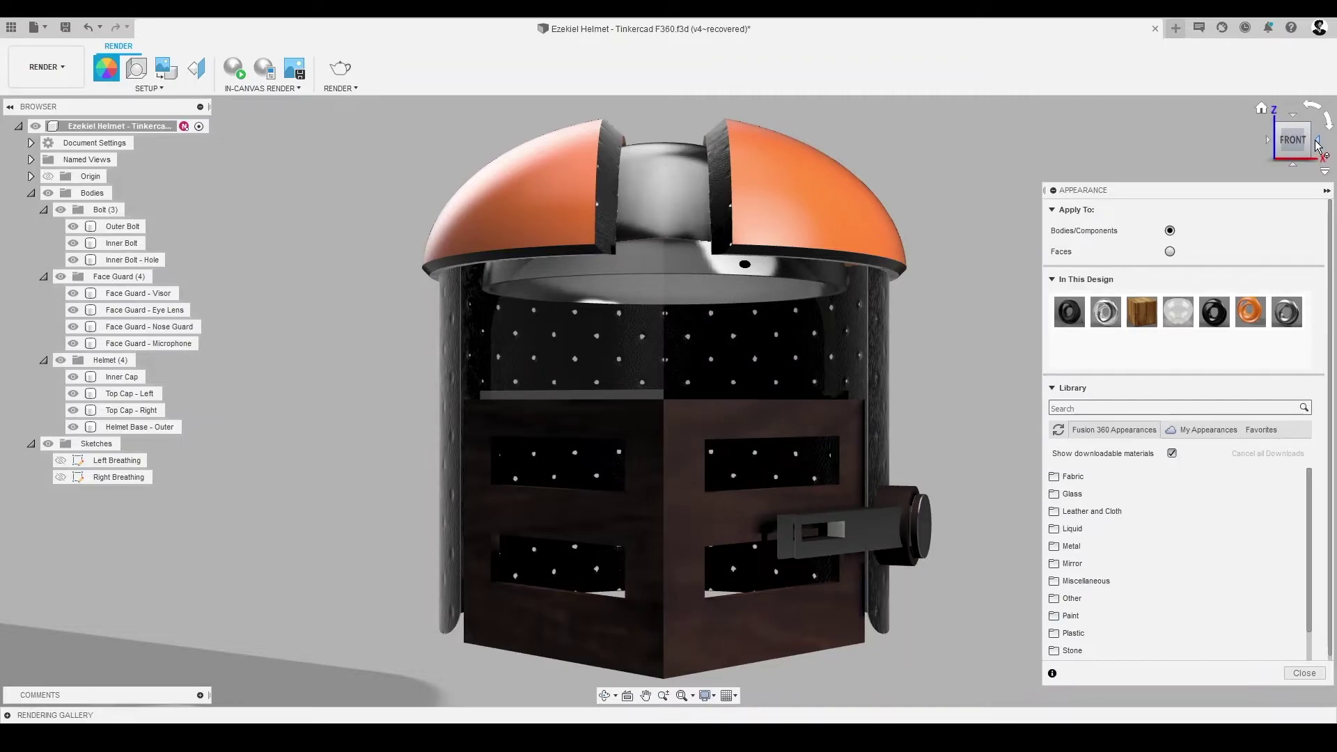
{"action": "left_click", "coordinate": [1317, 142]}
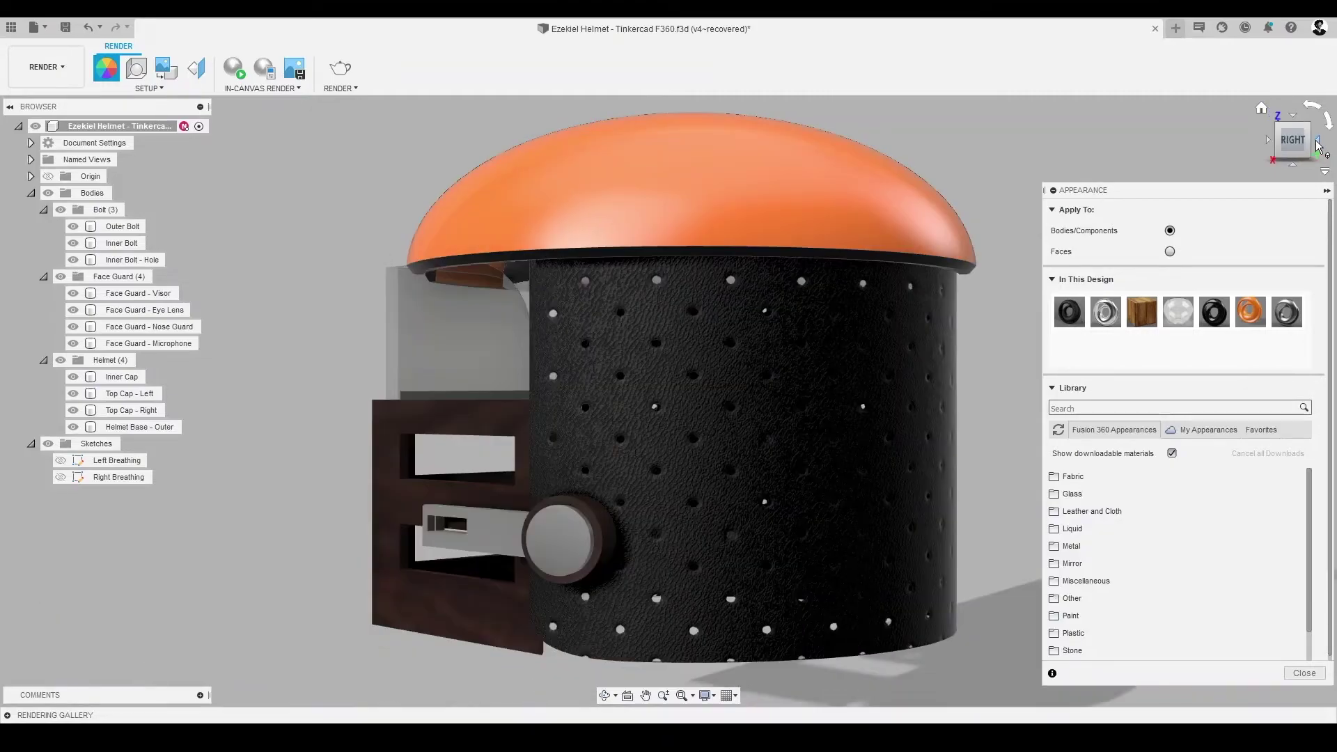
{"action": "left_click", "coordinate": [1318, 144]}
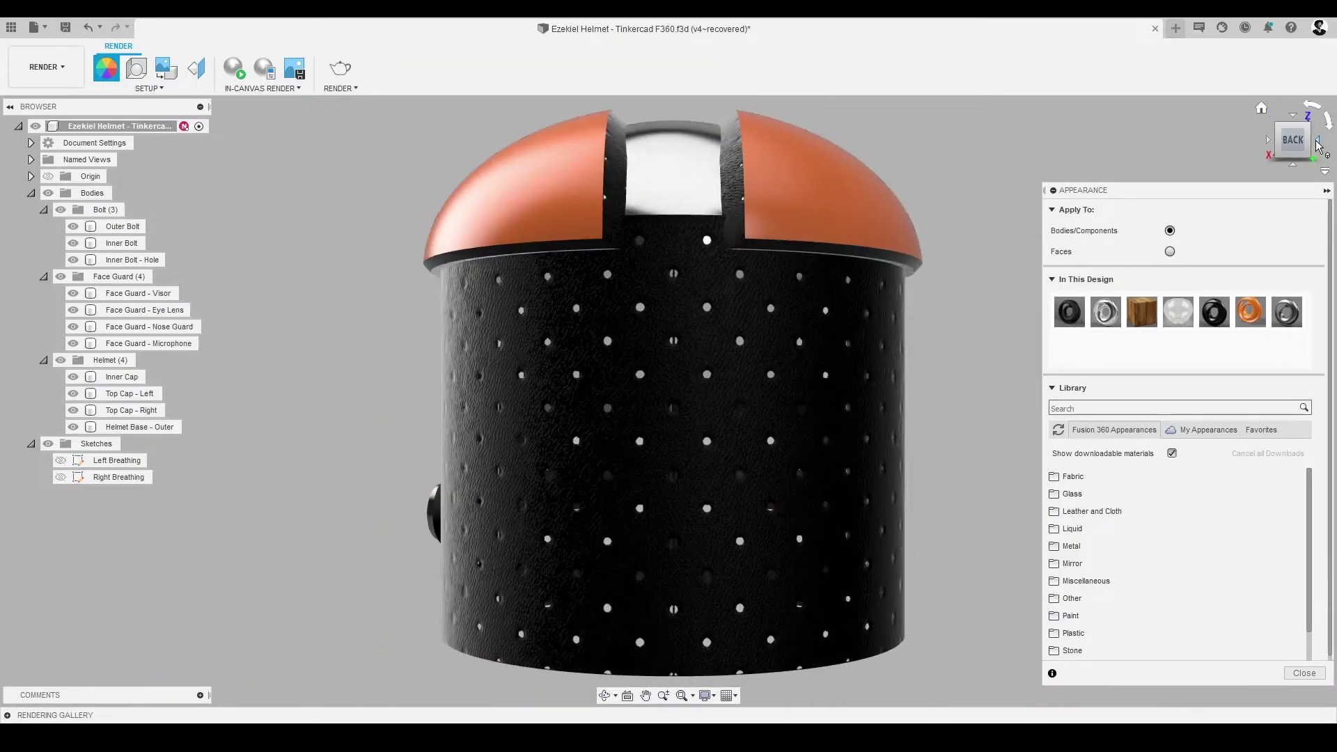
{"action": "left_click", "coordinate": [1318, 144]}
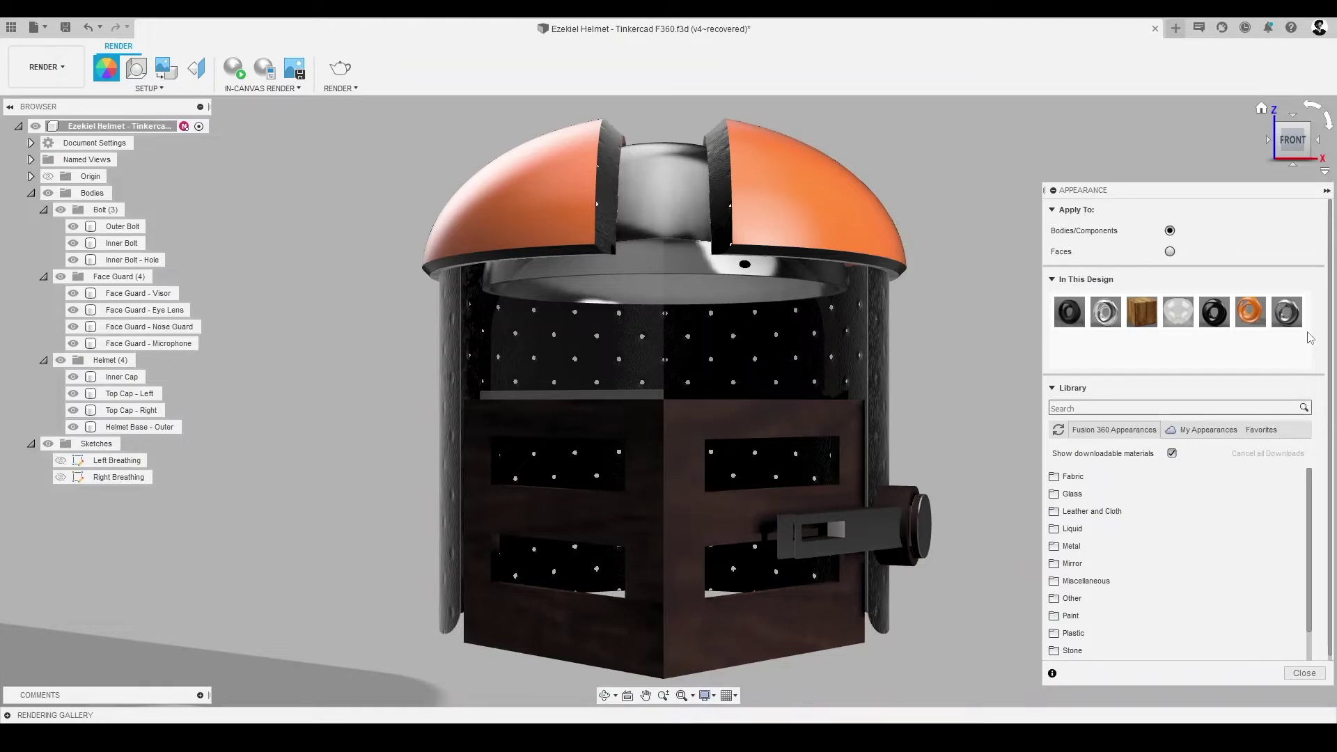
Step: Close the Appearance panel and open Scene Settings with Background set to Environment
{"action": "left_click", "coordinate": [1327, 191]}
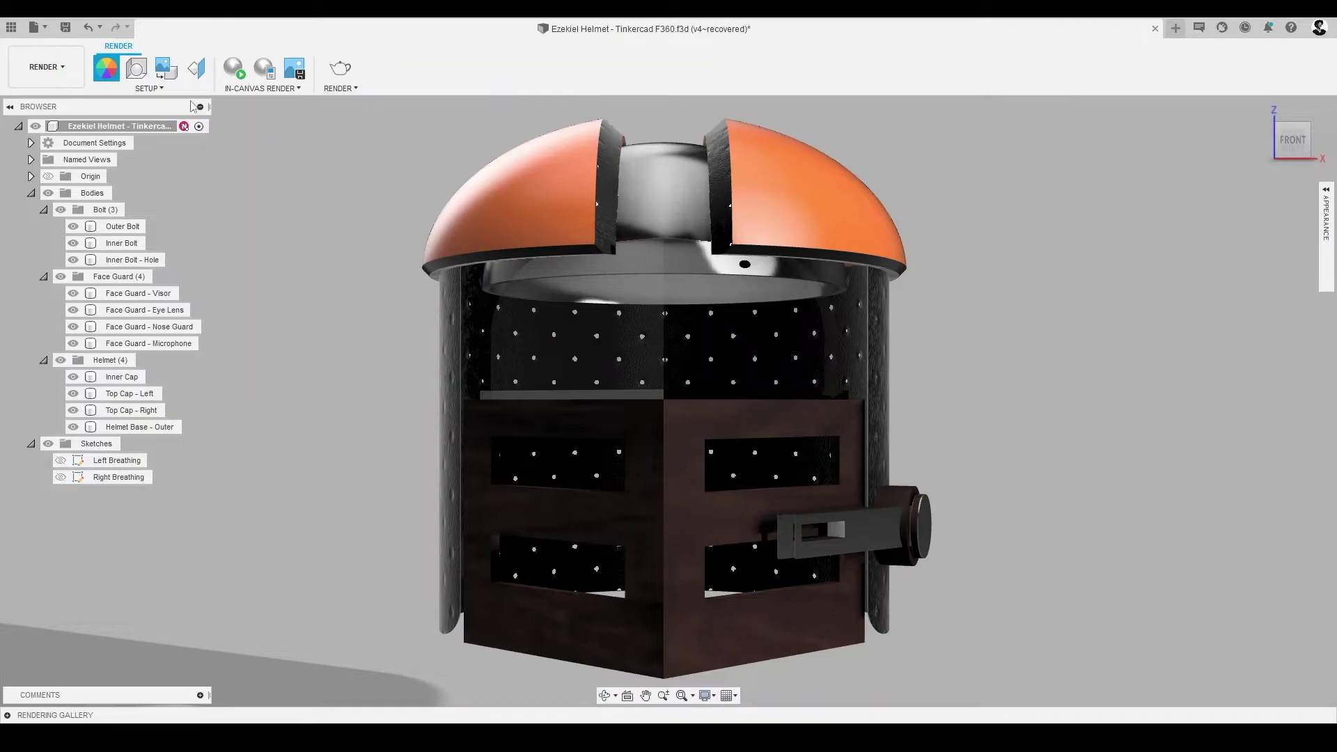
{"action": "left_click", "coordinate": [161, 89]}
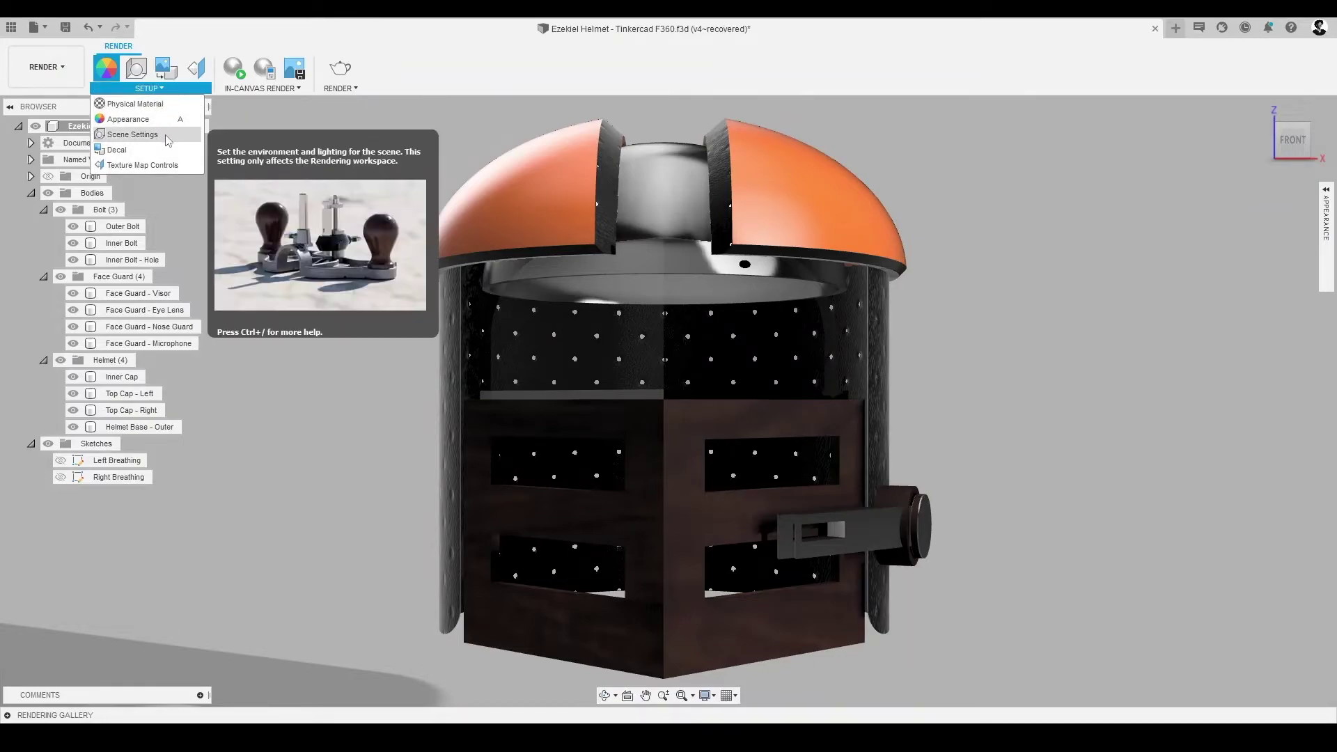
{"action": "left_click", "coordinate": [132, 135]}
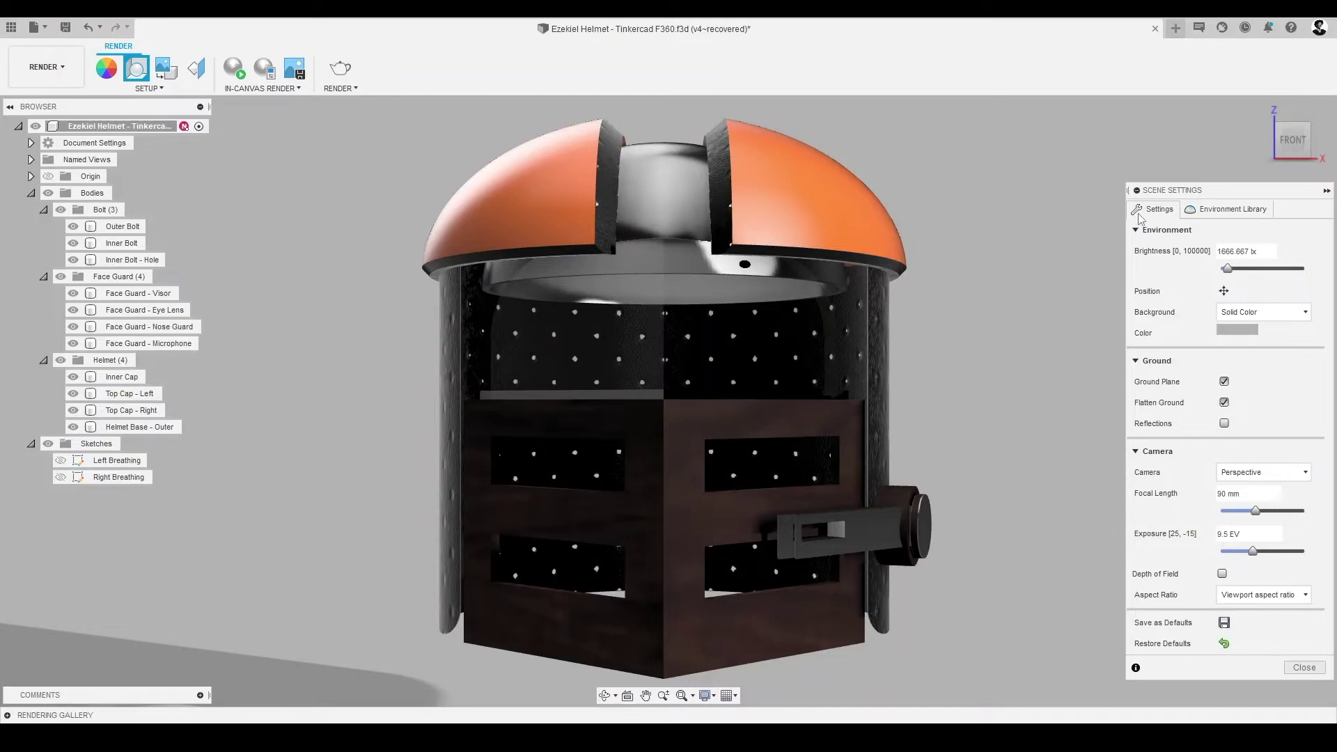
{"action": "left_click", "coordinate": [1229, 211]}
{"action": "left_click", "coordinate": [1158, 216]}
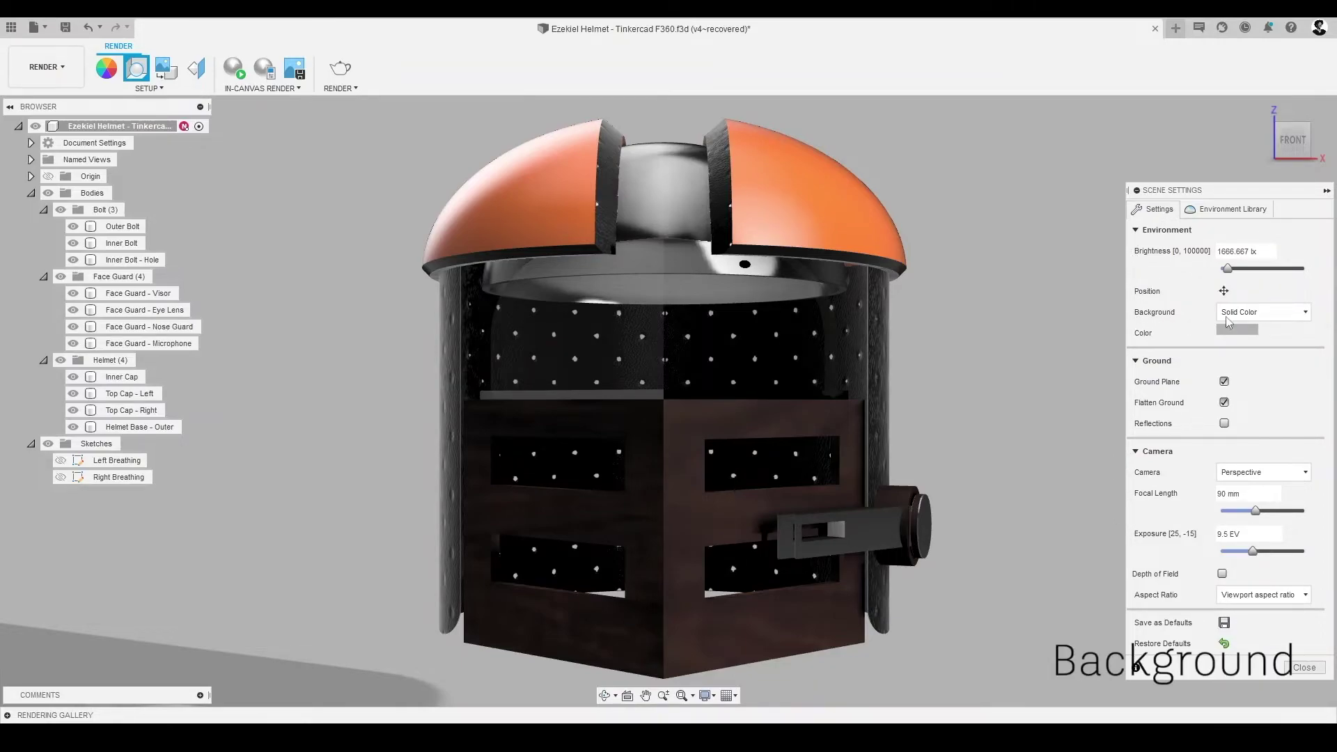
{"action": "left_click", "coordinate": [1301, 317]}
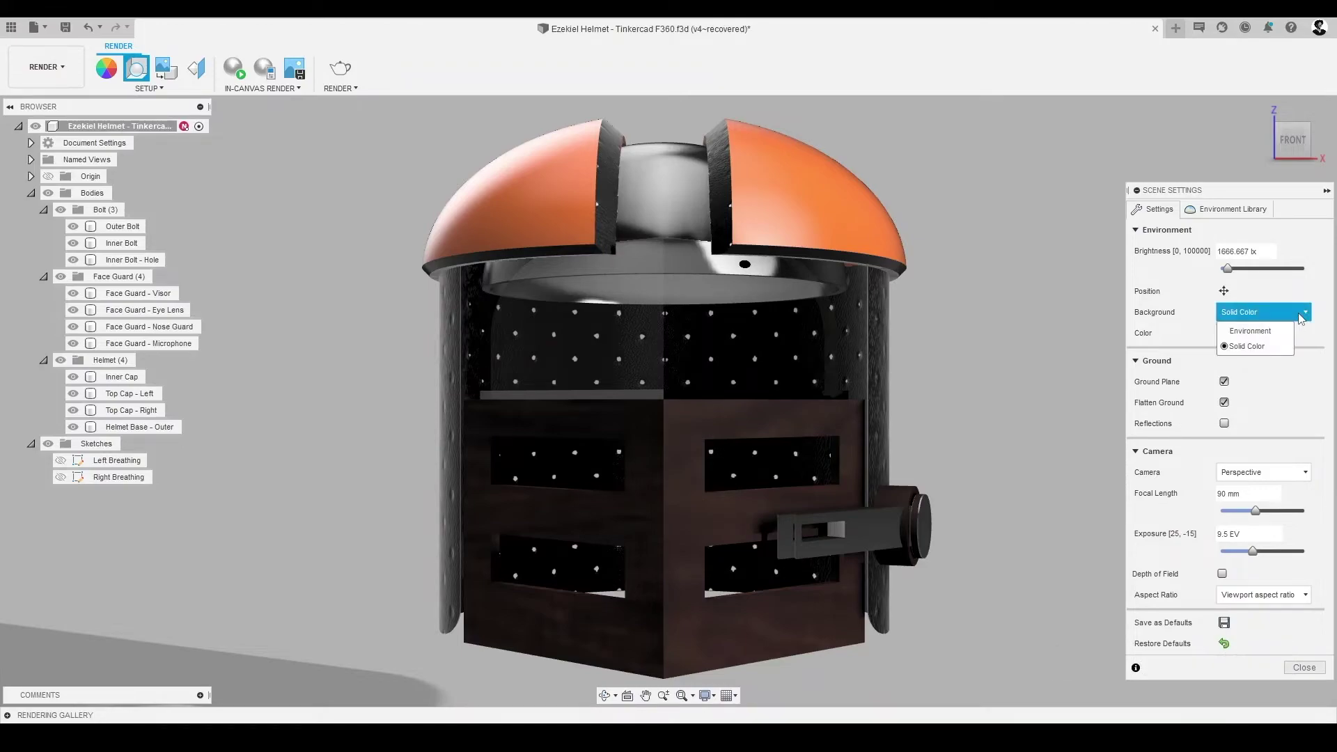
{"action": "left_click", "coordinate": [1288, 333]}
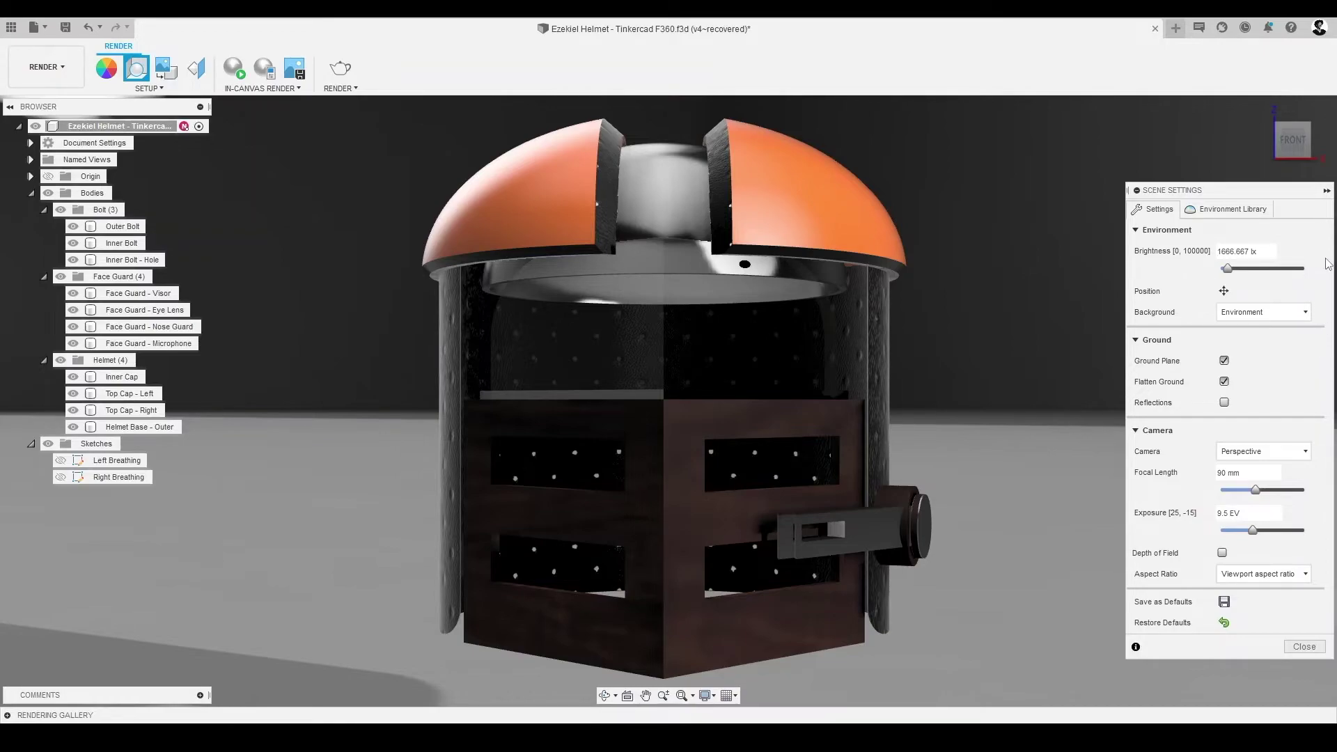
Step: Apply the Dry lake bed environment from the Environment Library to the scene
{"action": "left_click", "coordinate": [1247, 220]}
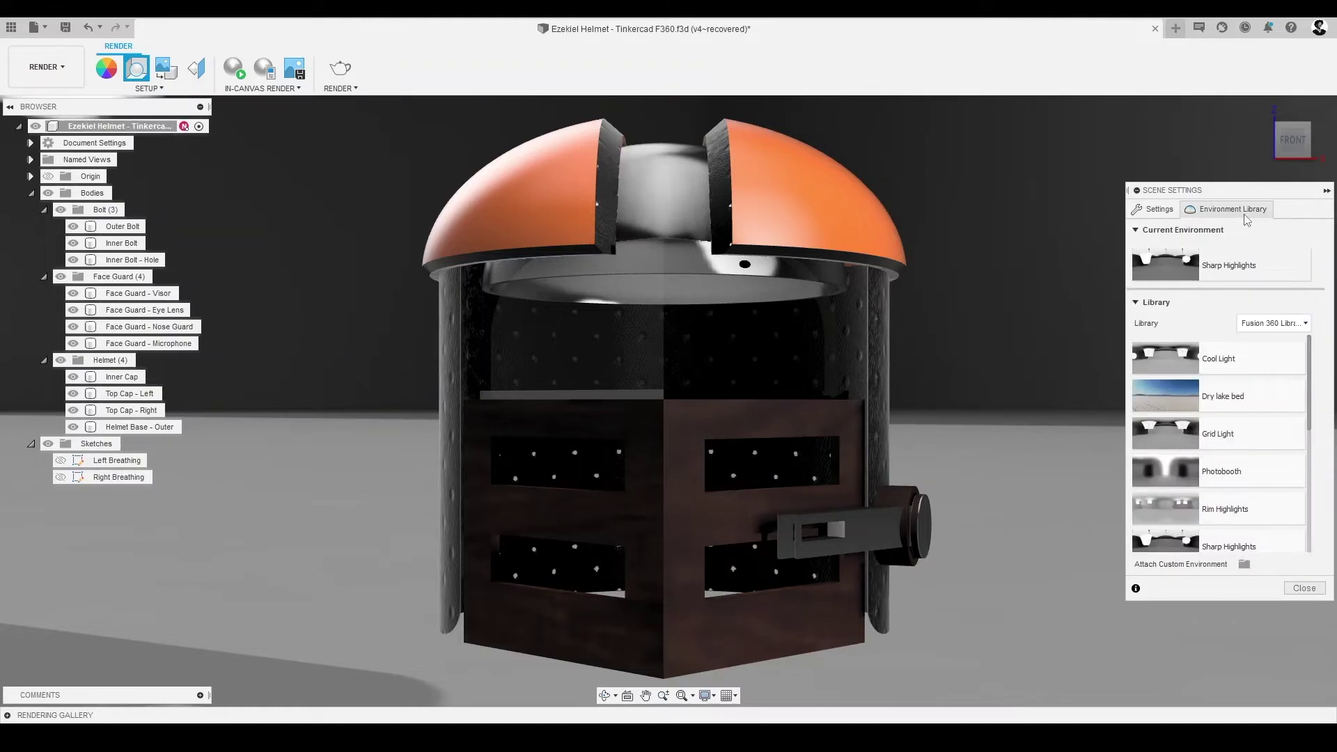
{"action": "scroll", "coordinate": [1276, 363], "scroll_direction": "down", "scroll_amount": 7}
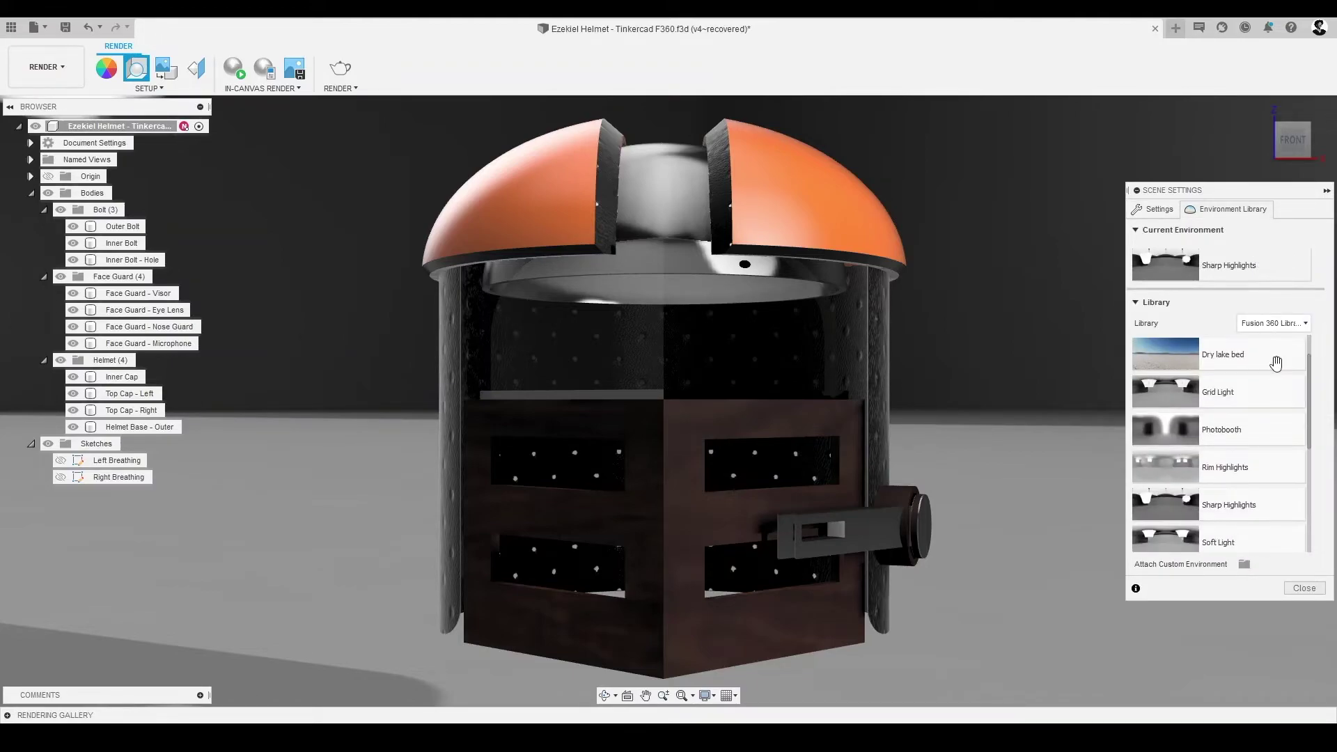
{"action": "scroll", "coordinate": [1276, 362], "scroll_direction": "down", "scroll_amount": 1}
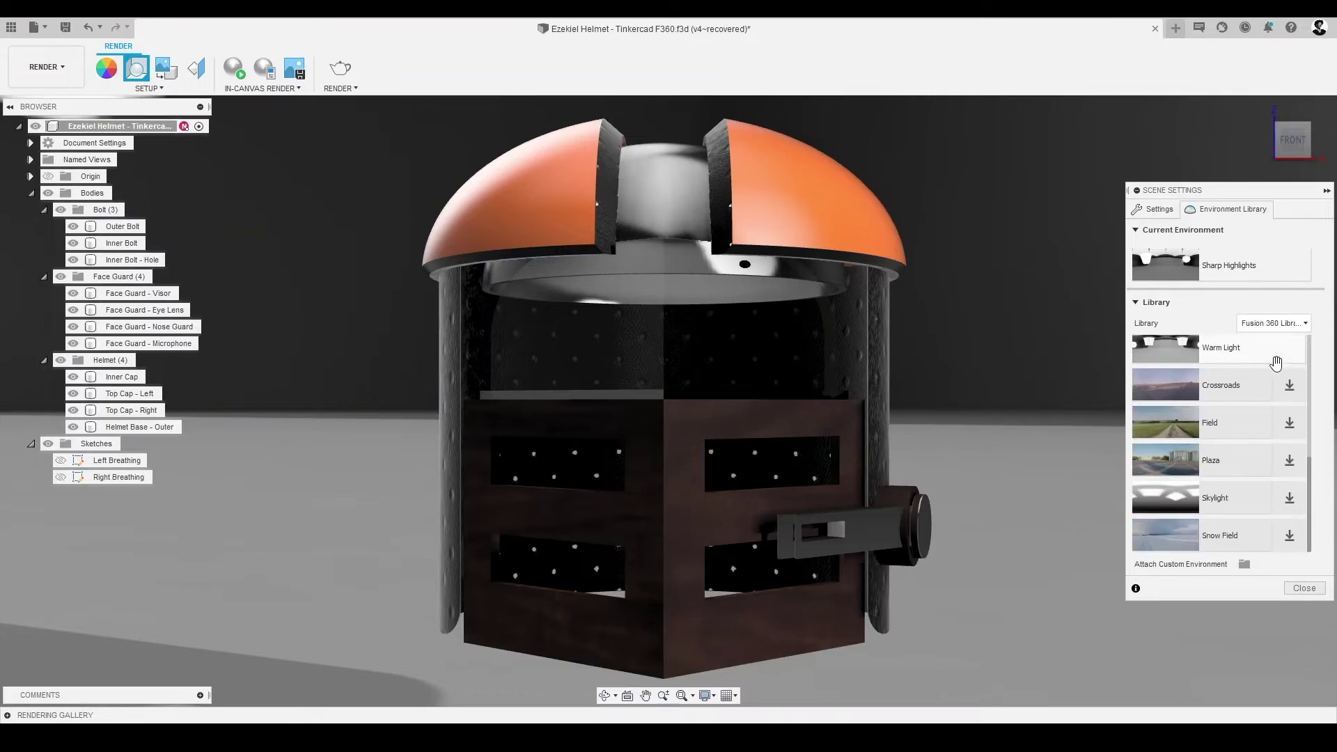
{"action": "scroll", "coordinate": [1276, 363], "scroll_direction": "up", "scroll_amount": 8}
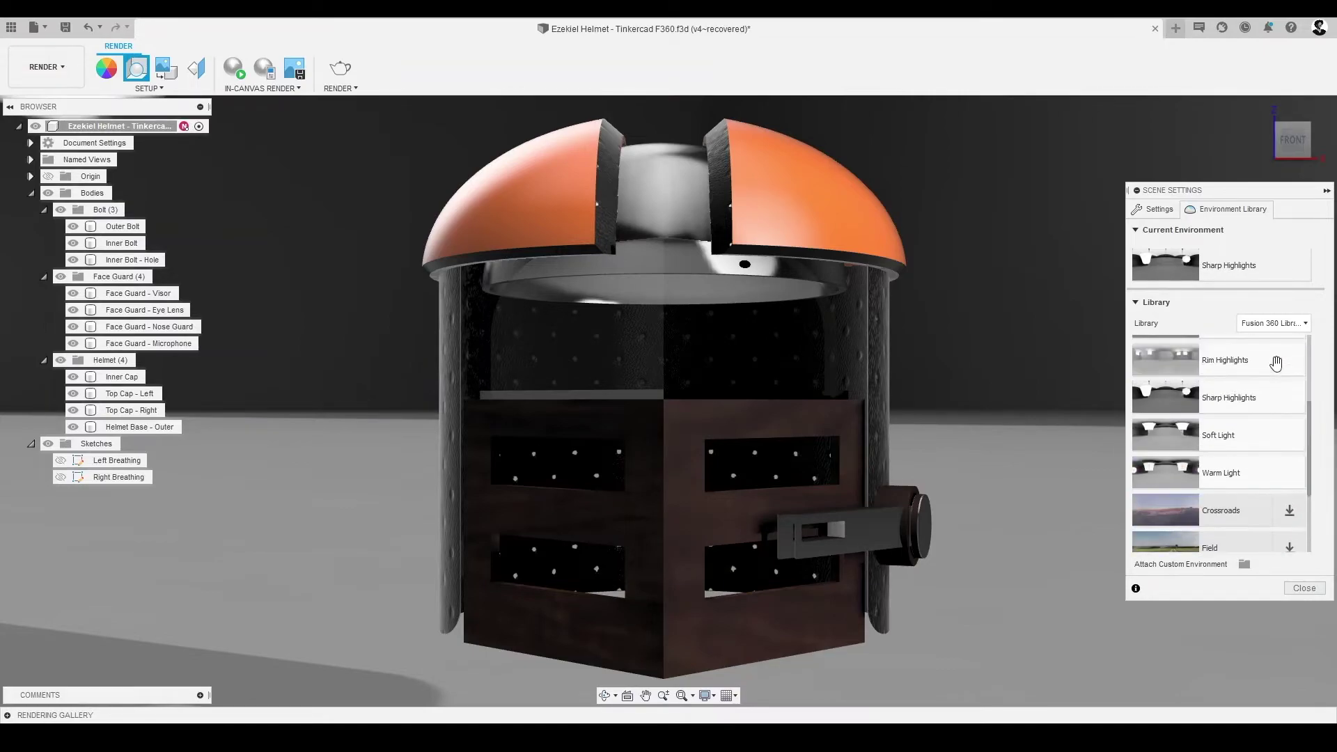
{"action": "scroll", "coordinate": [1276, 363], "scroll_direction": "down", "scroll_amount": 8}
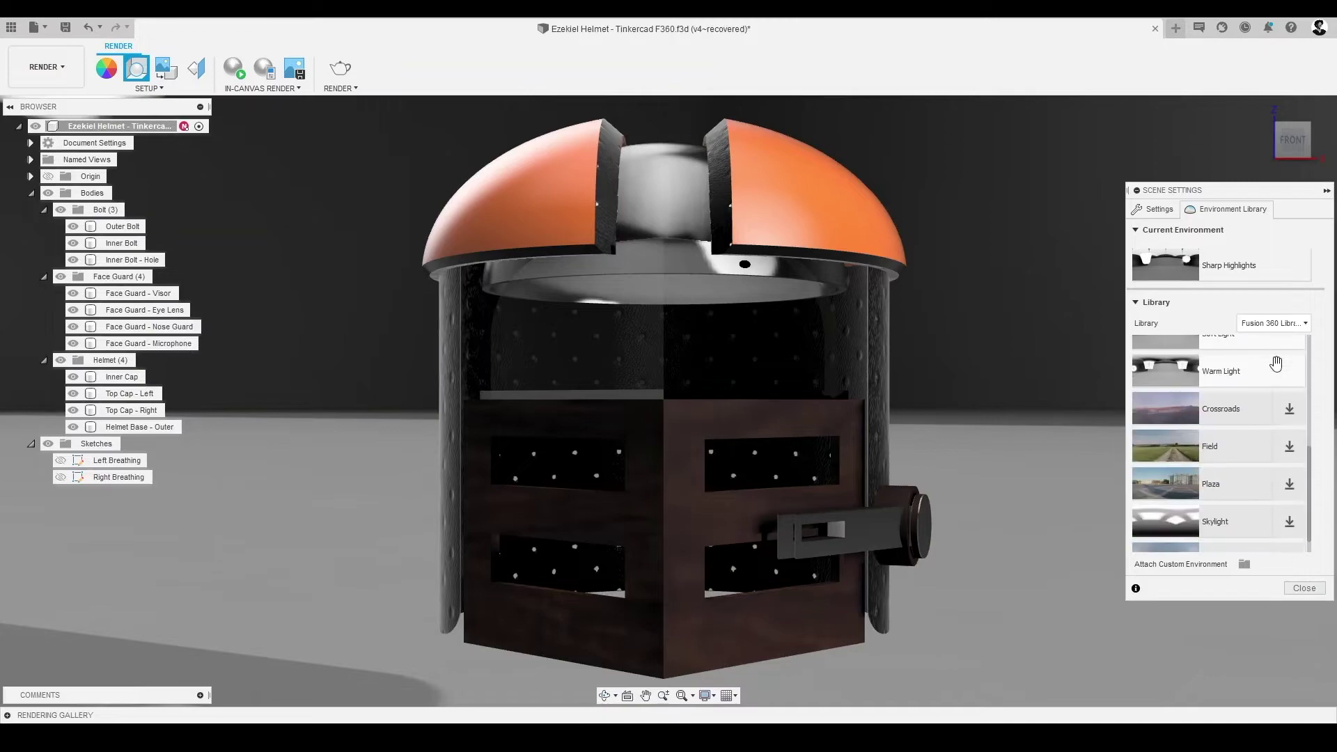
{"action": "scroll", "coordinate": [1275, 404], "scroll_direction": "up", "scroll_amount": 5}
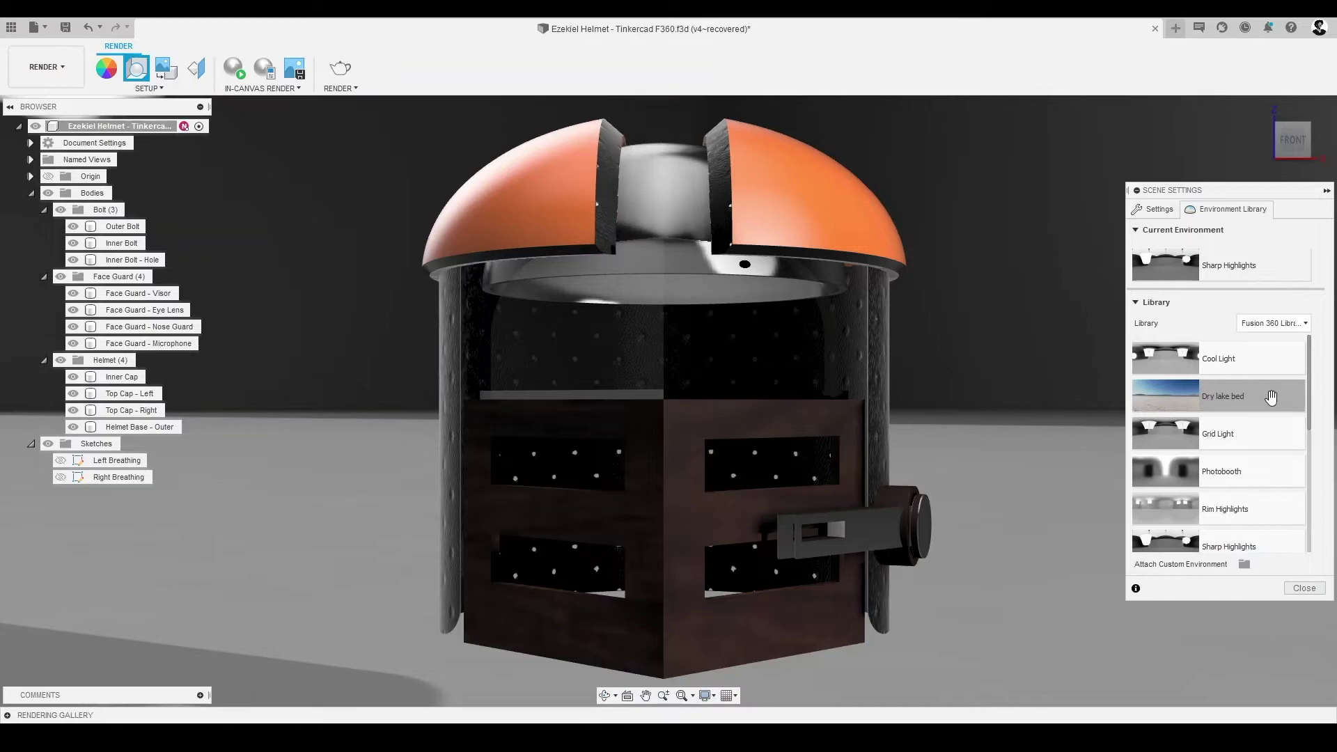
{"action": "left_click_drag", "start_coordinate": [1271, 396], "coordinate": [1078, 404]}
{"action": "left_click_drag", "start_coordinate": [997, 458], "coordinate": [997, 458]}
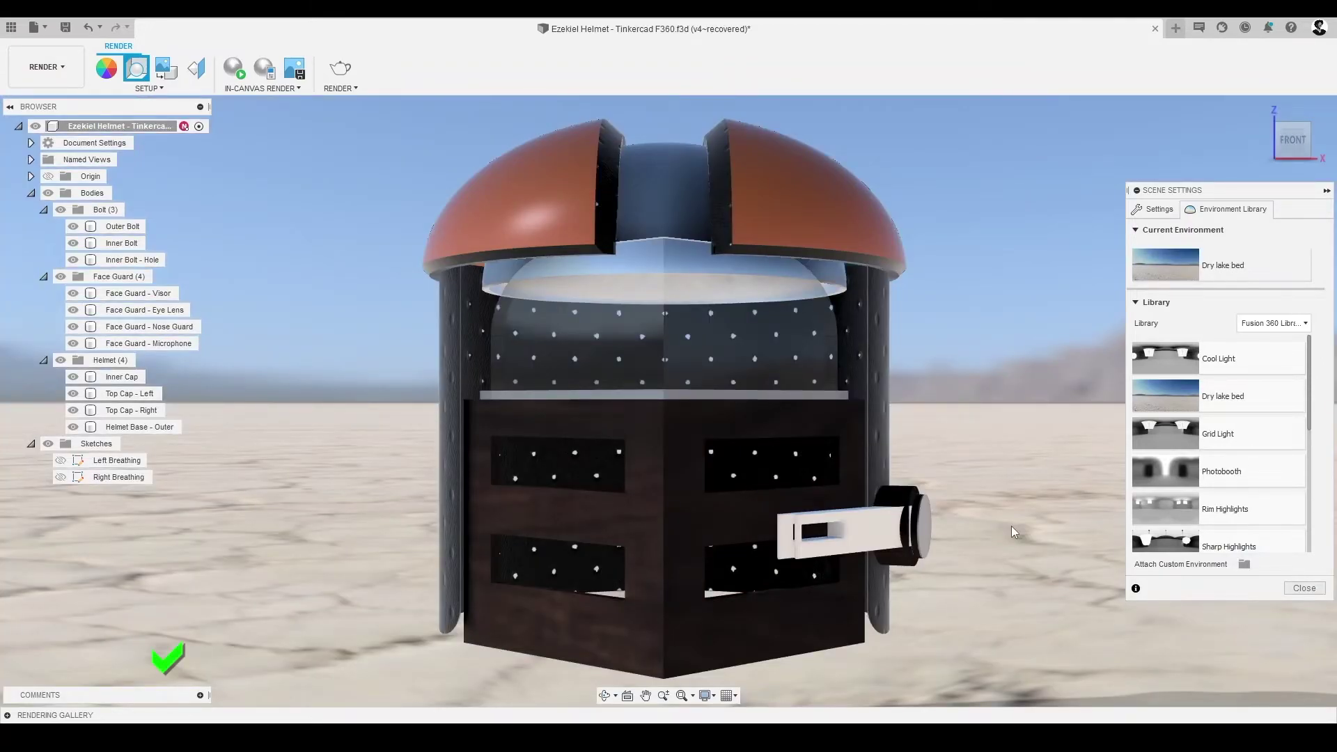
Step: Zoom out to show the whole helmet and collapse the Scene Settings panel
{"action": "scroll", "coordinate": [1012, 532], "scroll_direction": "down", "scroll_amount": 3}
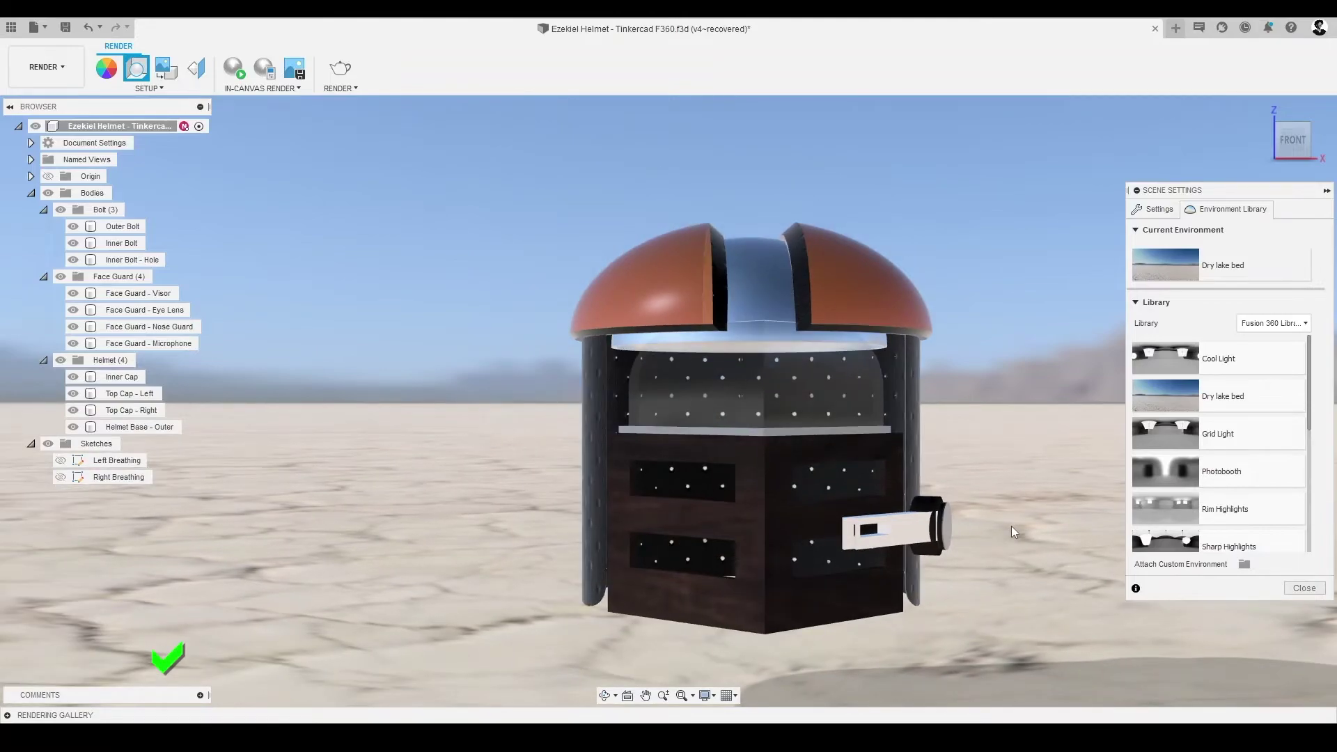
{"action": "scroll", "coordinate": [755, 546], "scroll_direction": "down", "scroll_amount": 2}
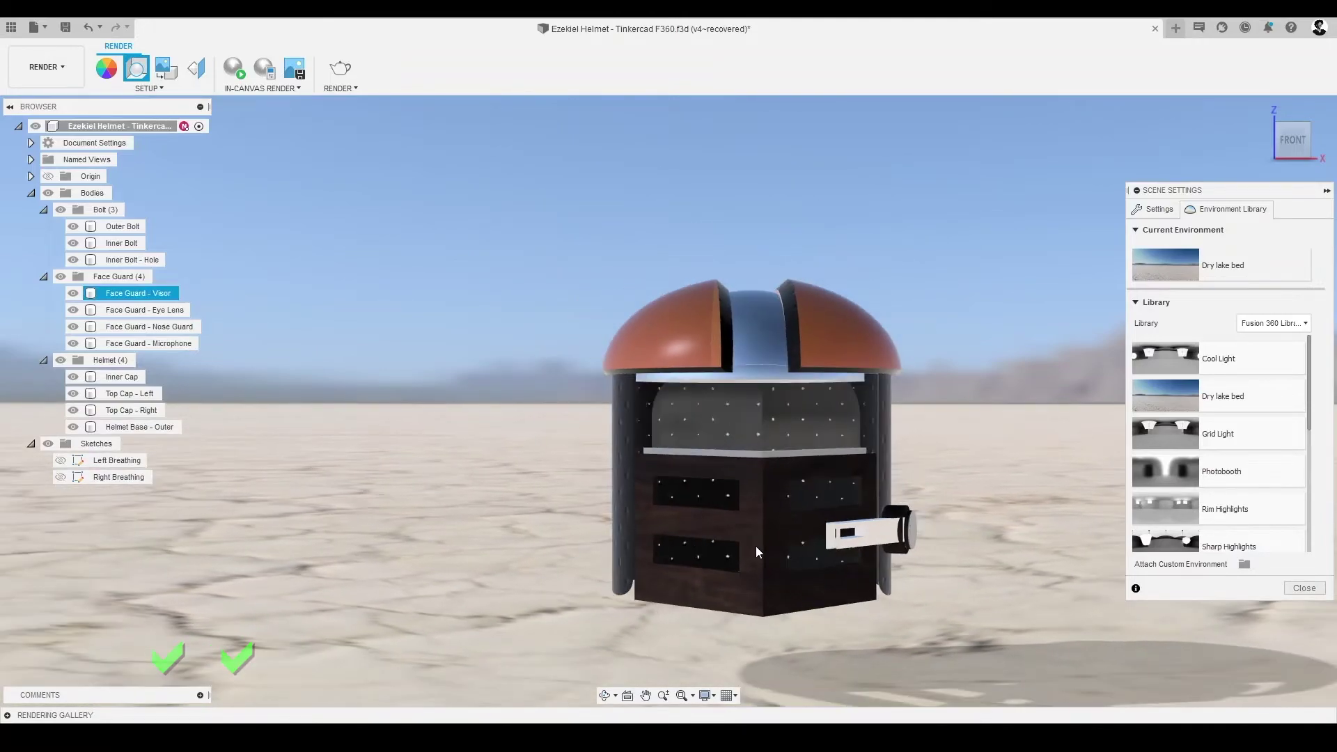
{"action": "scroll", "coordinate": [755, 546], "scroll_direction": "down", "scroll_amount": 3}
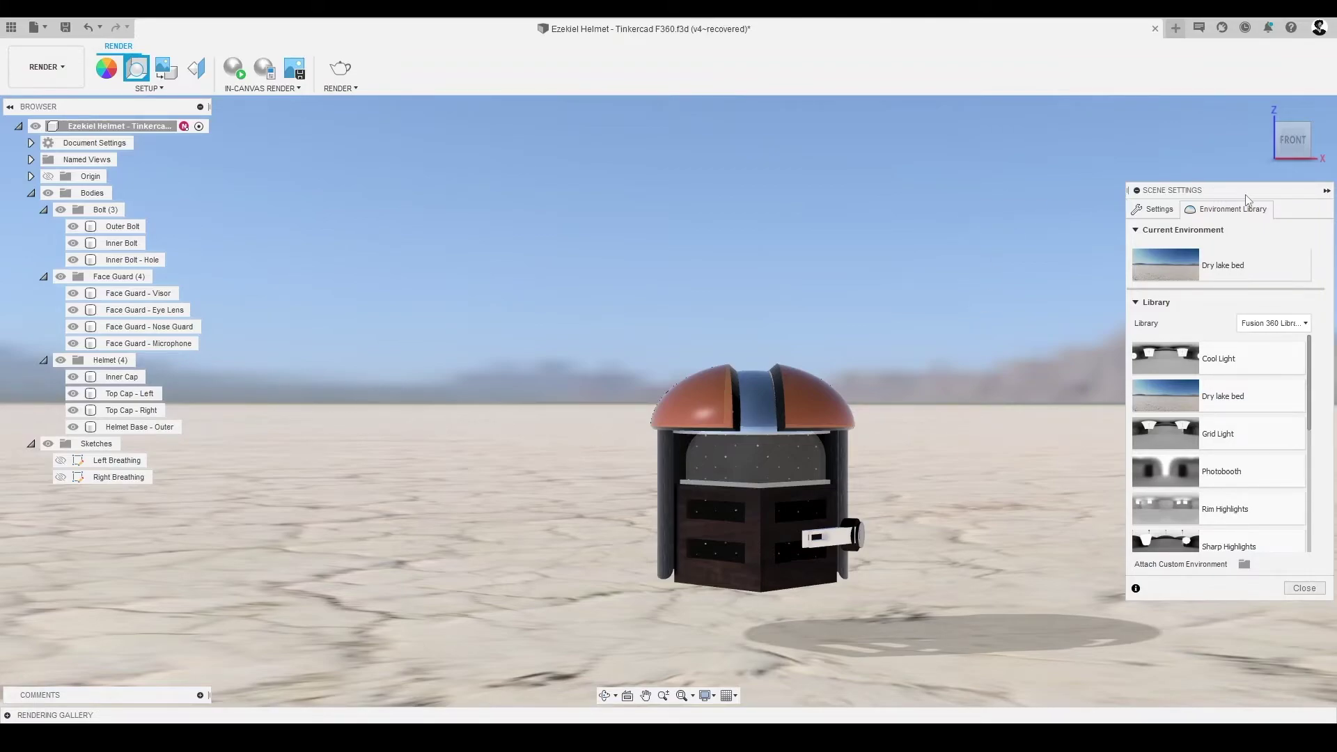
{"action": "left_click", "coordinate": [1327, 191]}
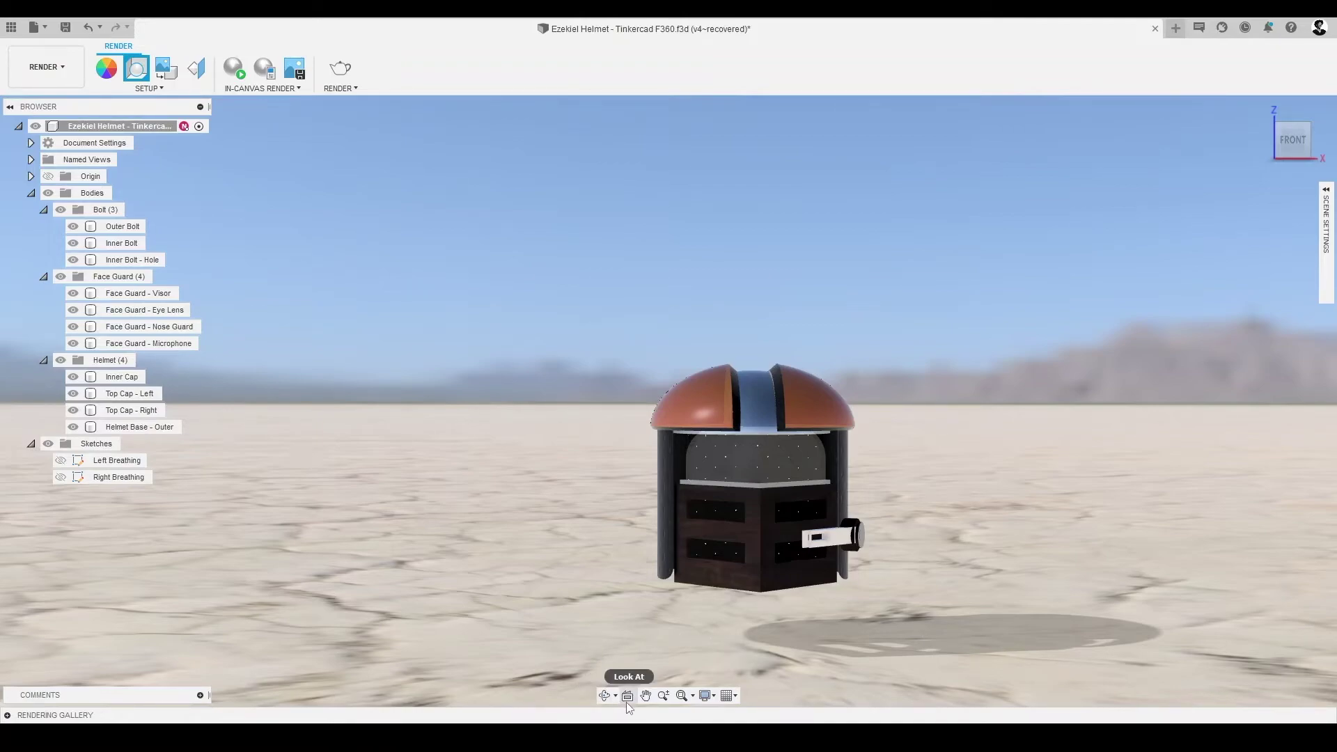
{"action": "left_click", "coordinate": [681, 703]}
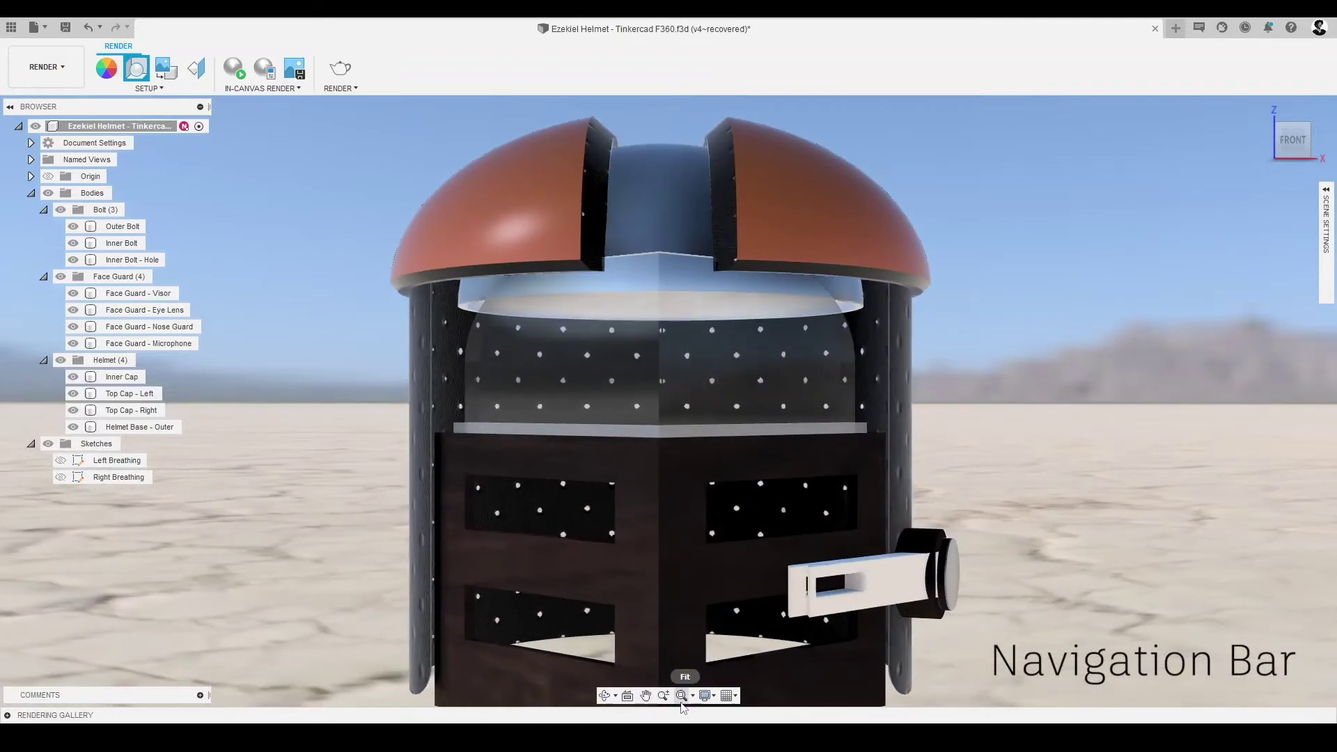
{"action": "left_click", "coordinate": [604, 695]}
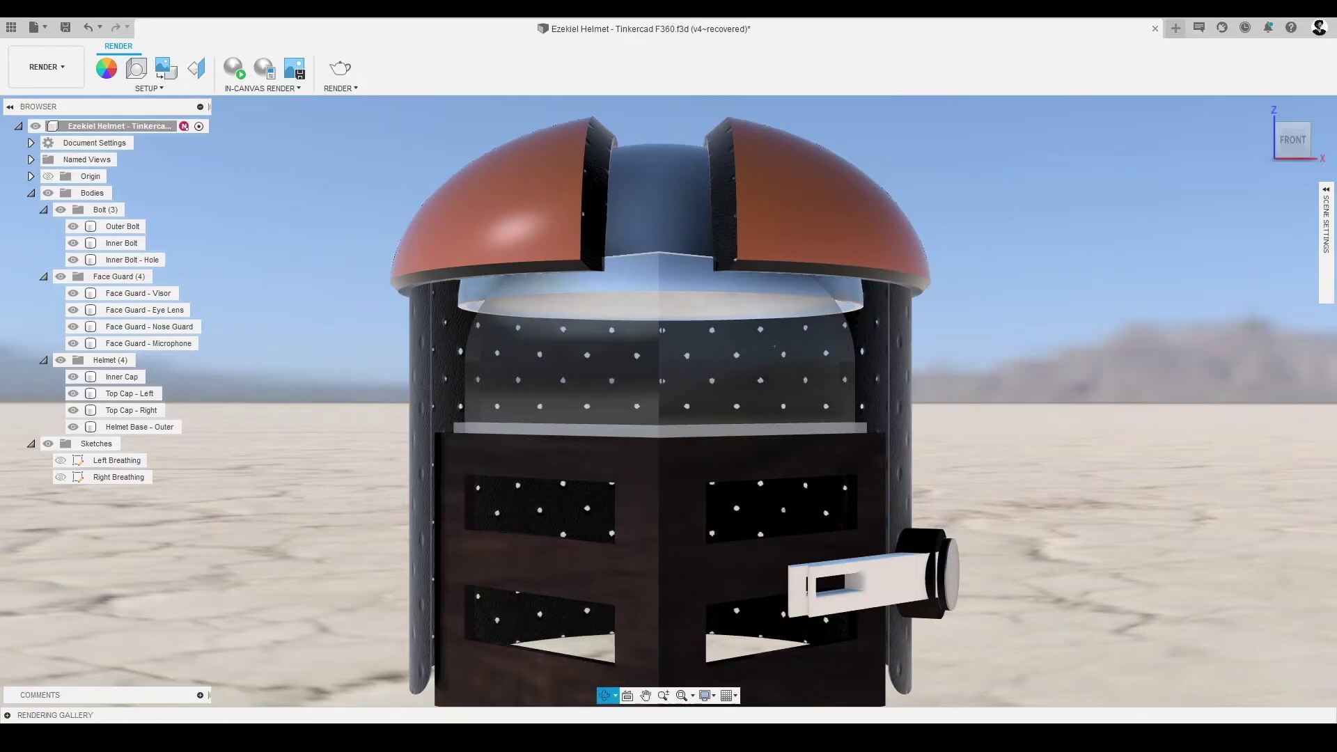
{"action": "scroll", "coordinate": [654, 369], "scroll_direction": "down", "scroll_amount": 5}
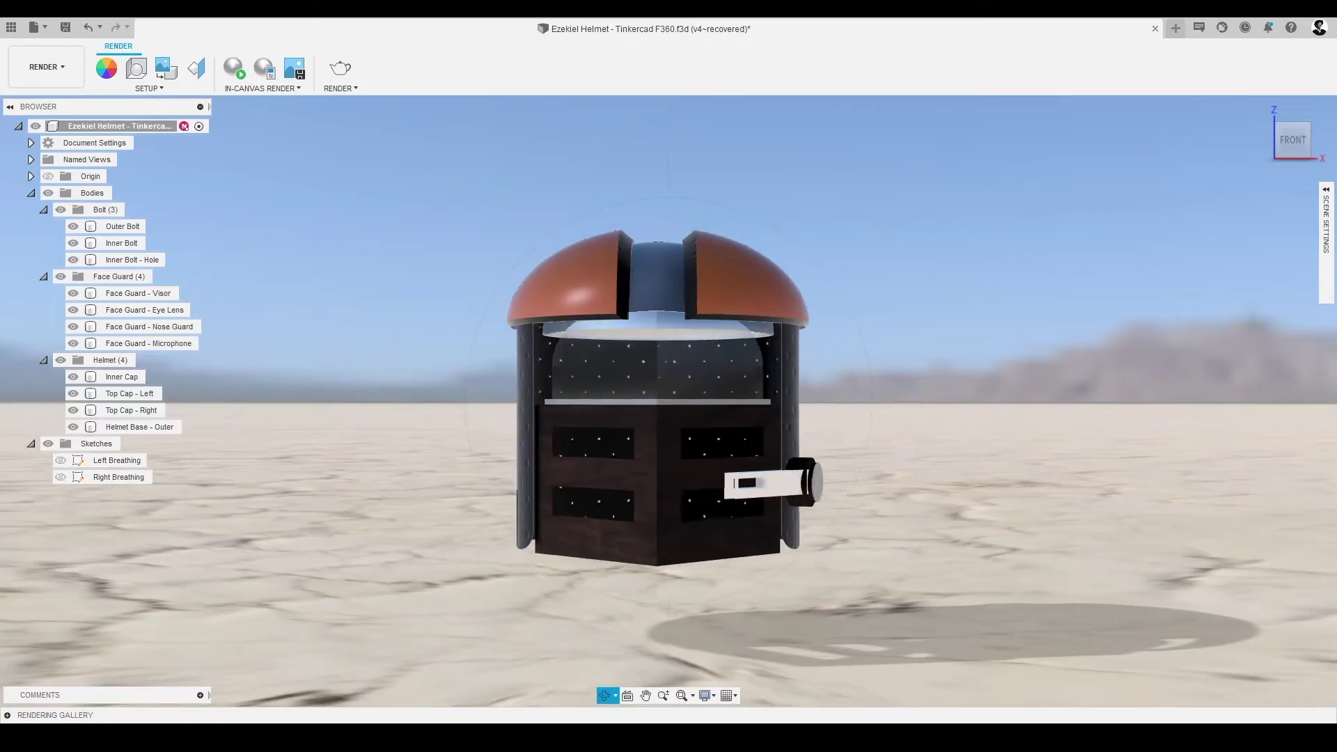
{"action": "left_click_drag", "start_coordinate": [651, 290], "coordinate": [442, 390]}
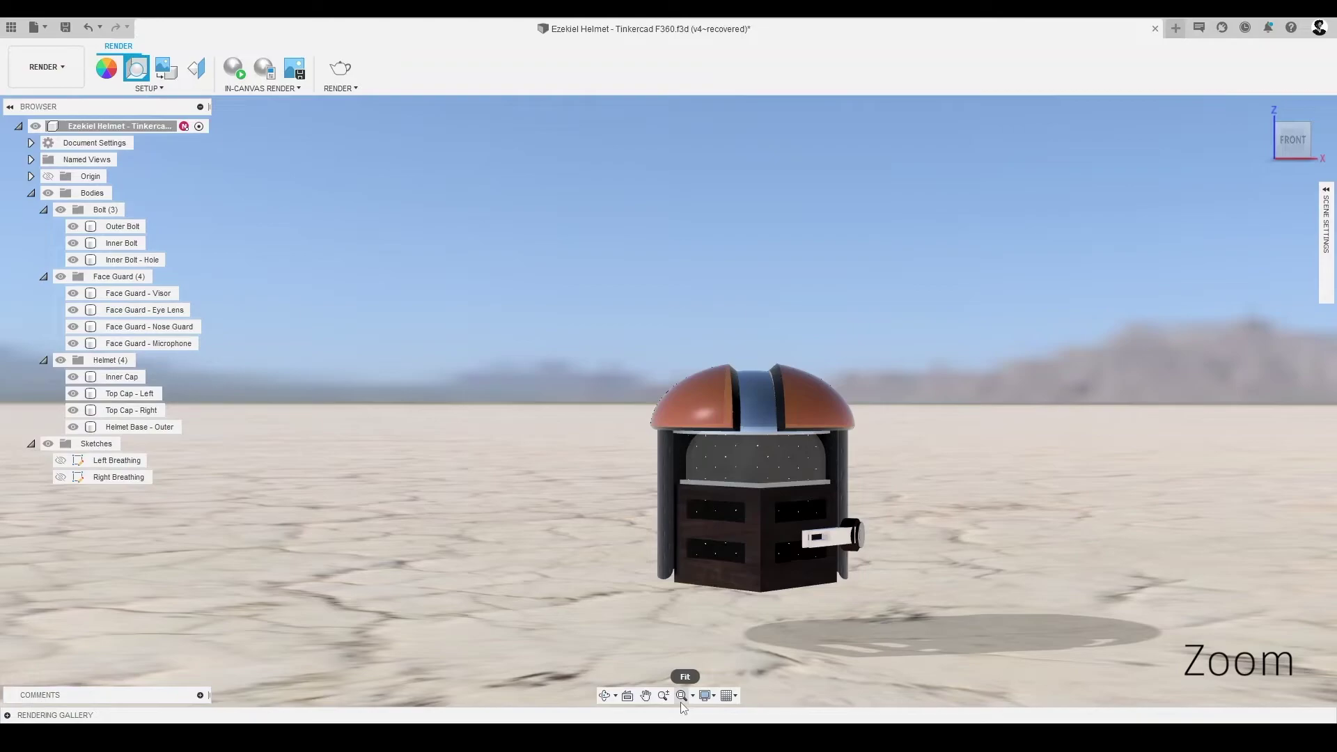
{"action": "left_click", "coordinate": [680, 700]}
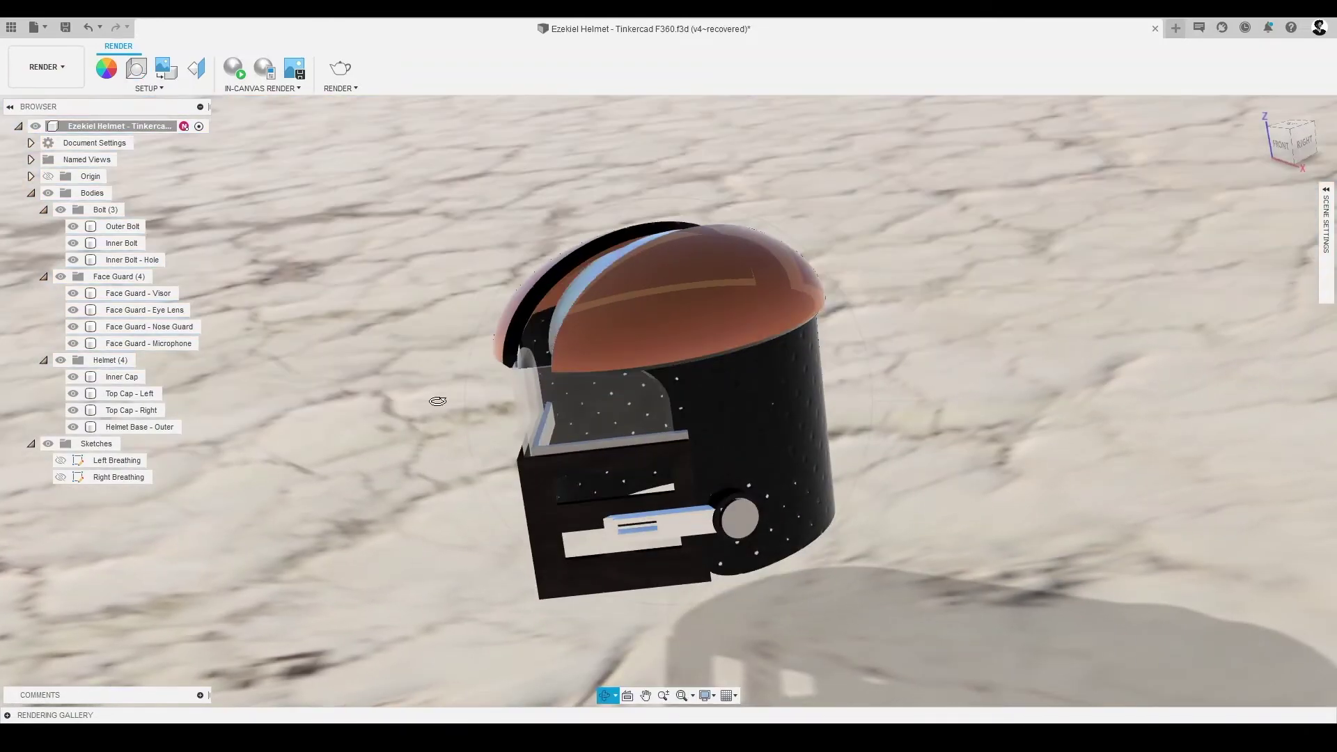
{"action": "left_click_drag", "start_coordinate": [439, 400], "coordinate": [466, 345]}
{"action": "left_click_drag", "start_coordinate": [666, 193], "coordinate": [667, 191]}
{"action": "left_click_drag", "start_coordinate": [469, 335], "coordinate": [463, 319]}
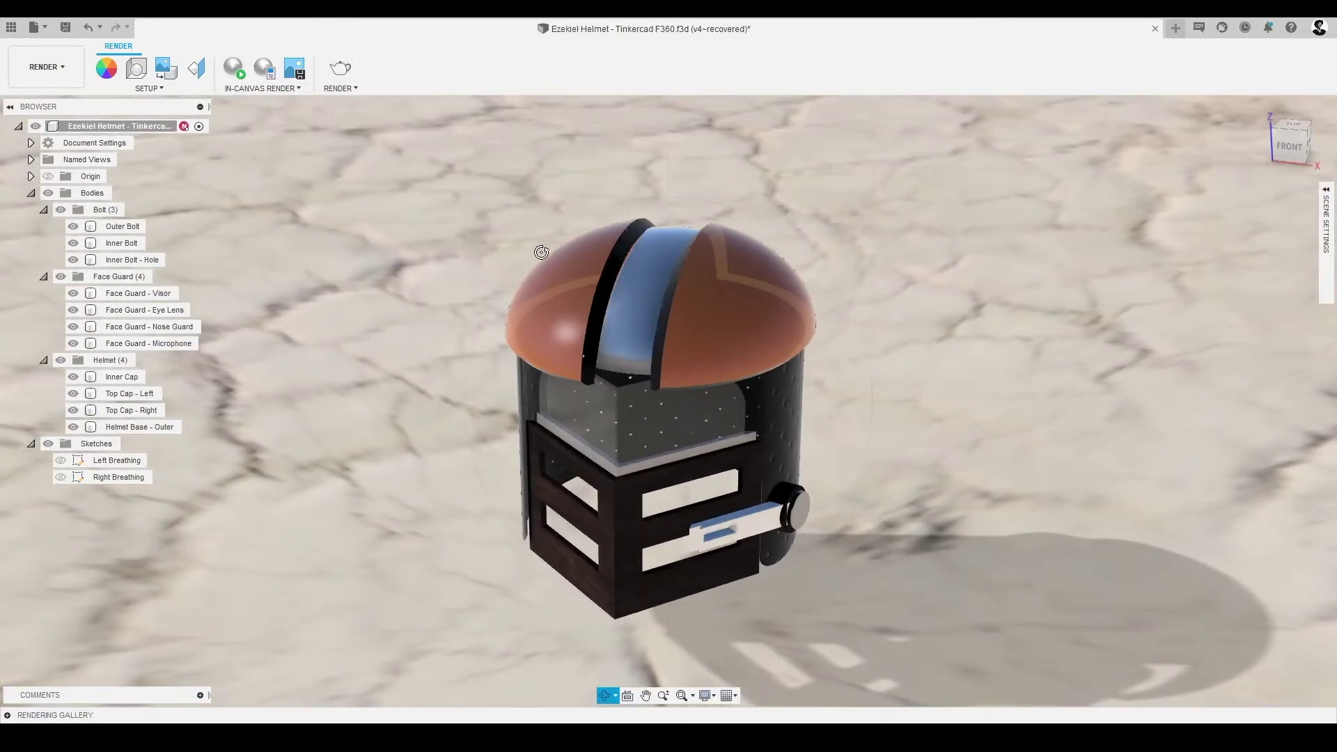
{"action": "left_click_drag", "start_coordinate": [448, 391], "coordinate": [460, 404]}
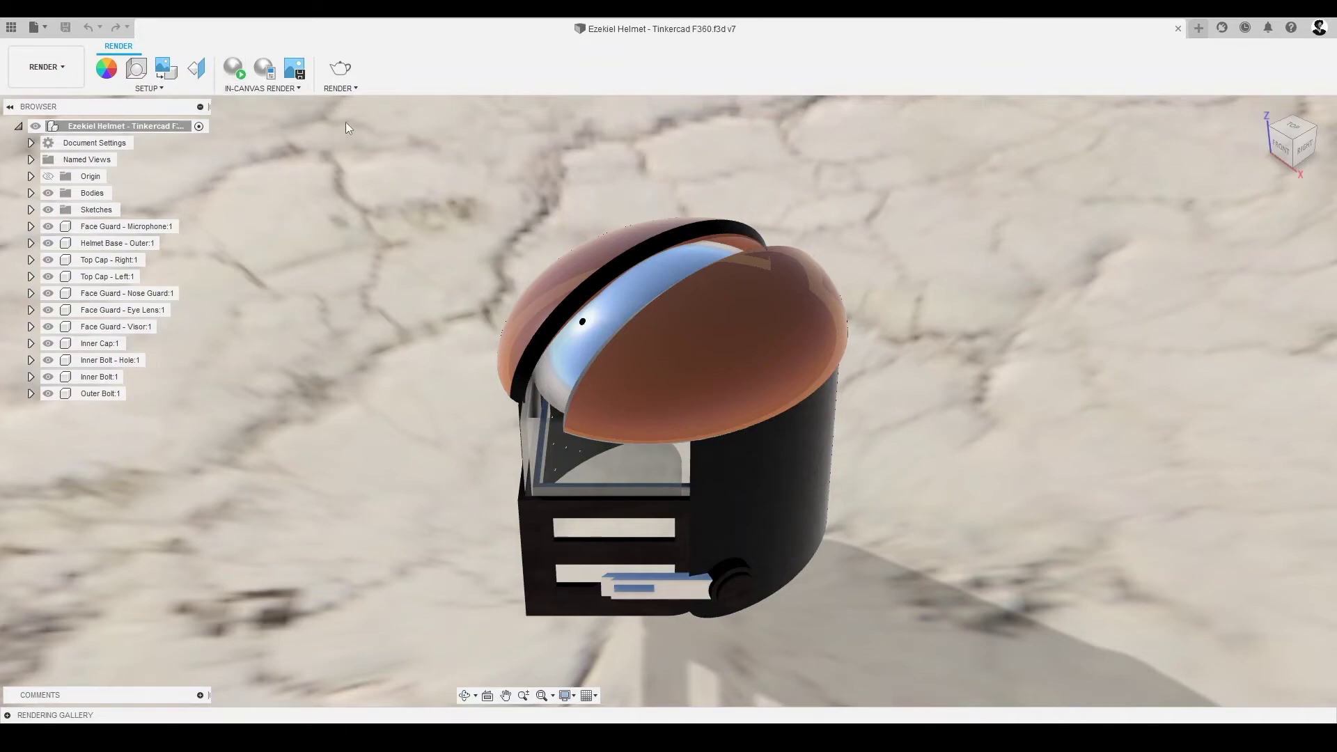
Step: Start a Final-quality 1920 × 878 Cloud Renderer render of the helmet scene
{"action": "left_click", "coordinate": [341, 70]}
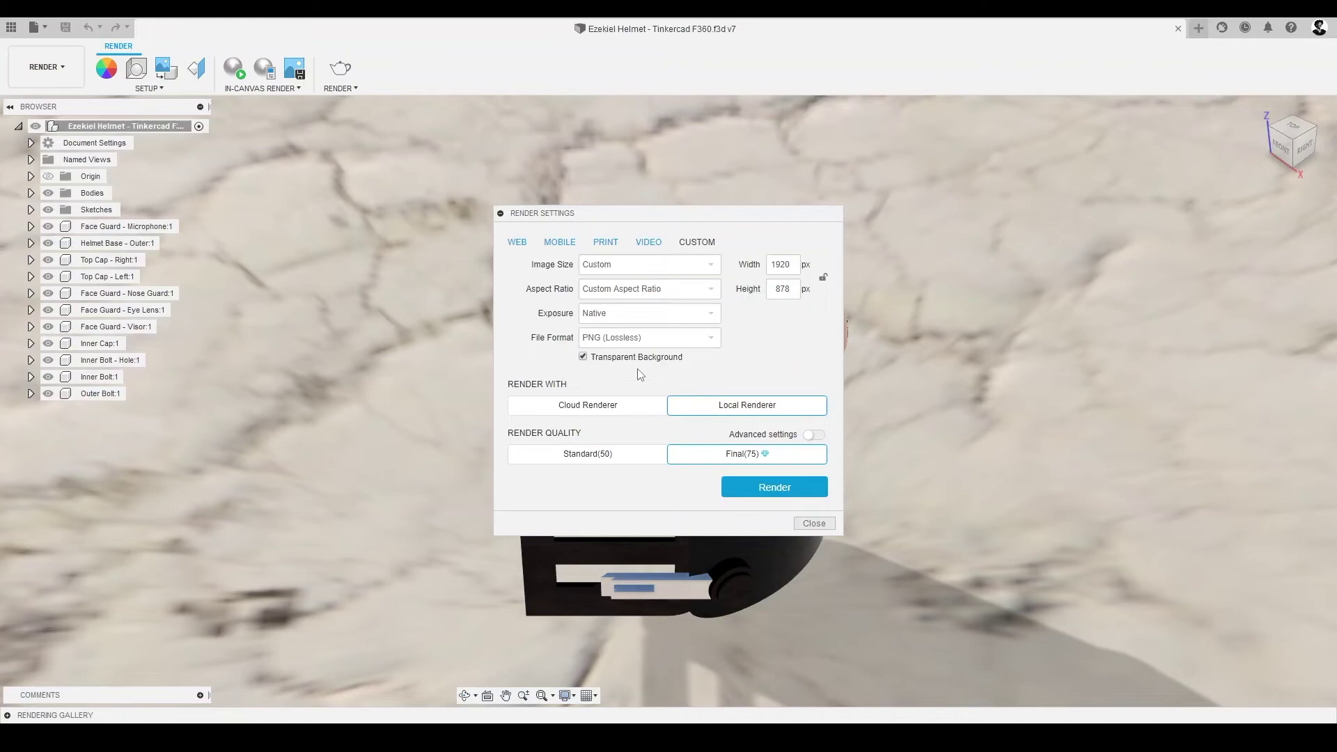
{"action": "left_click", "coordinate": [647, 406]}
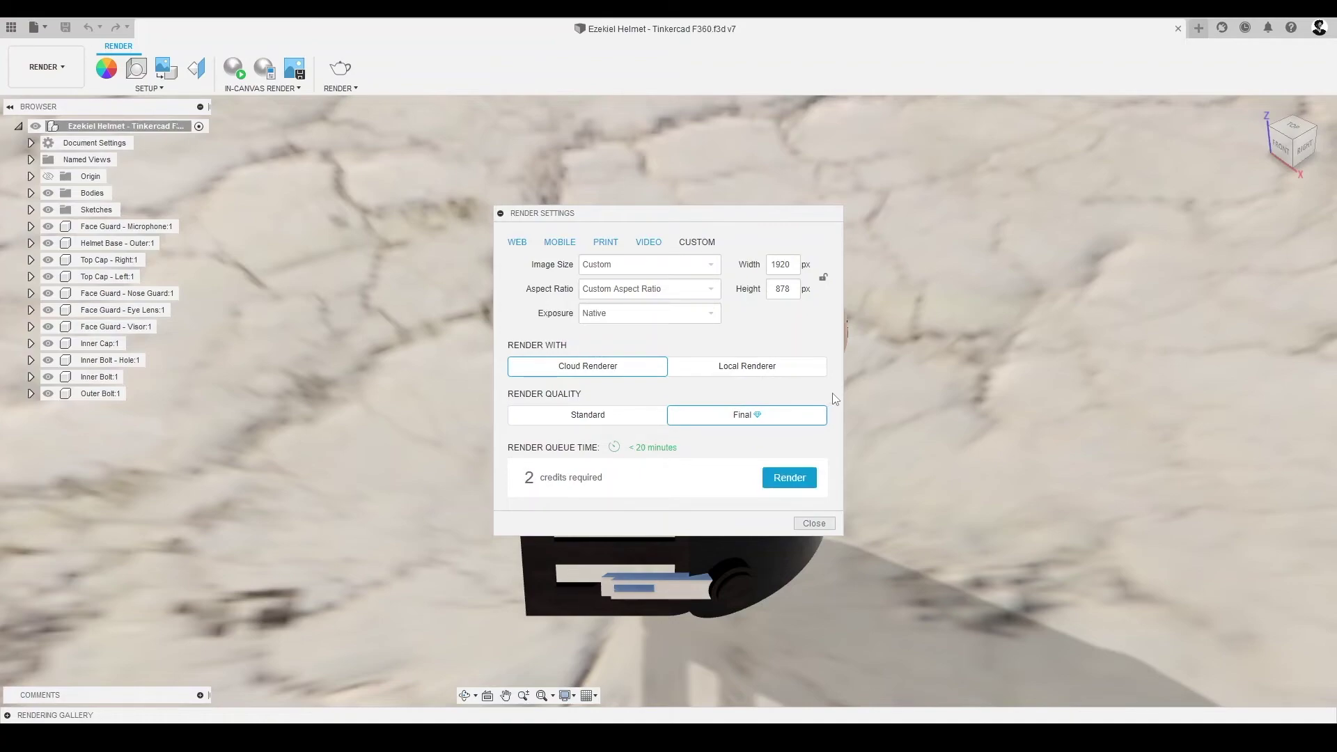
{"action": "left_click", "coordinate": [806, 480]}
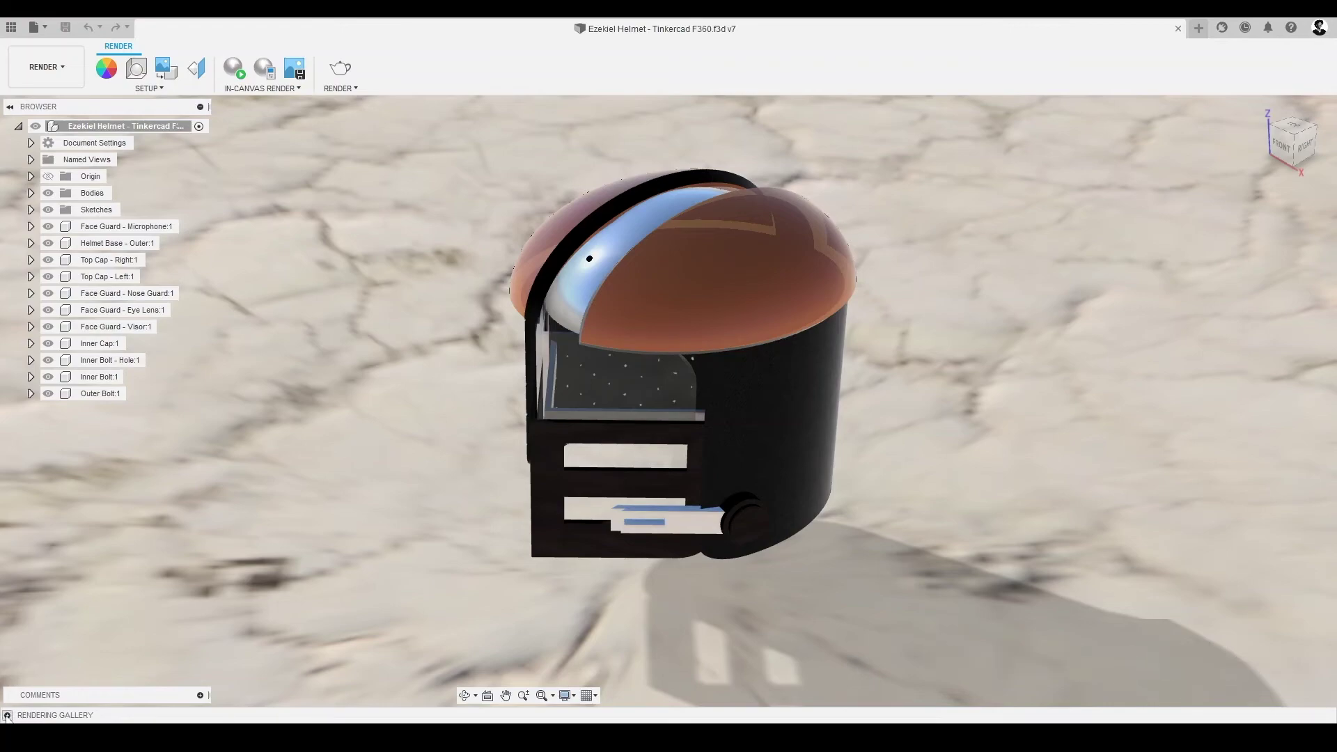
{"action": "left_click", "coordinate": [7, 715]}
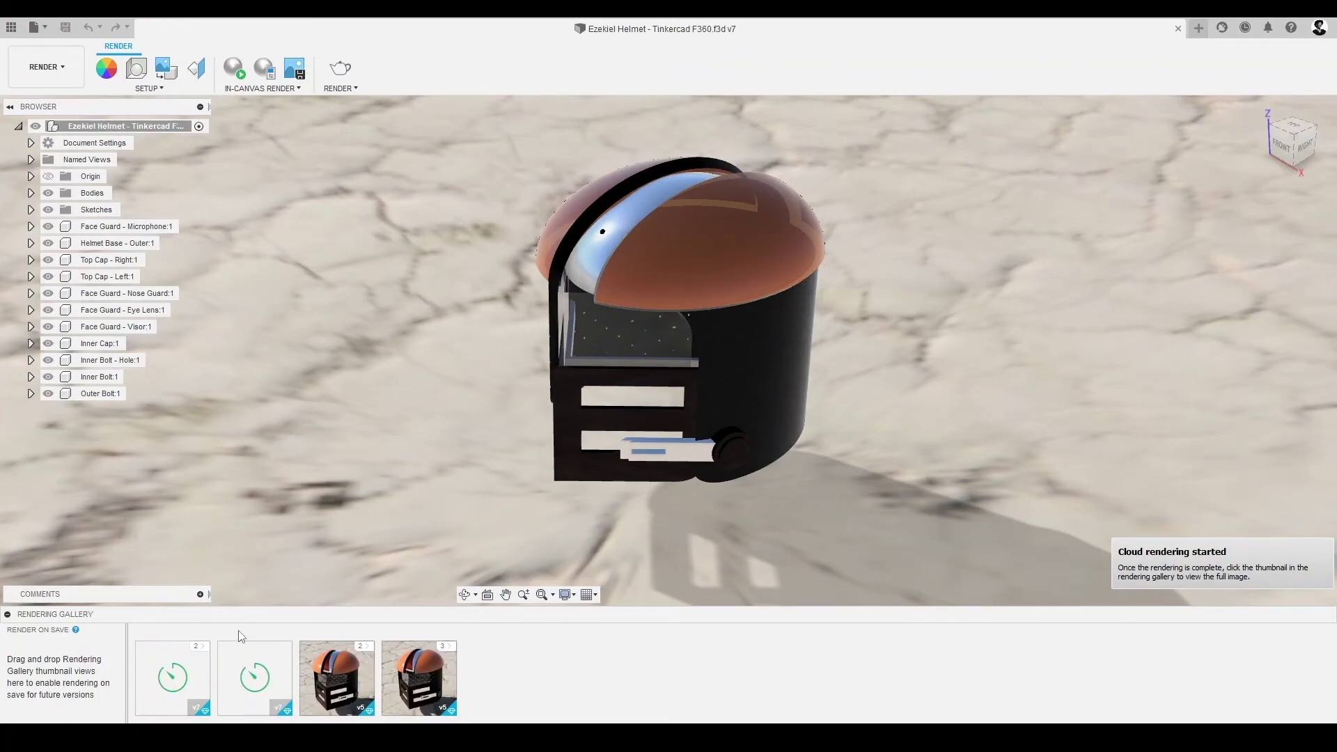
{"action": "left_click", "coordinate": [328, 666]}
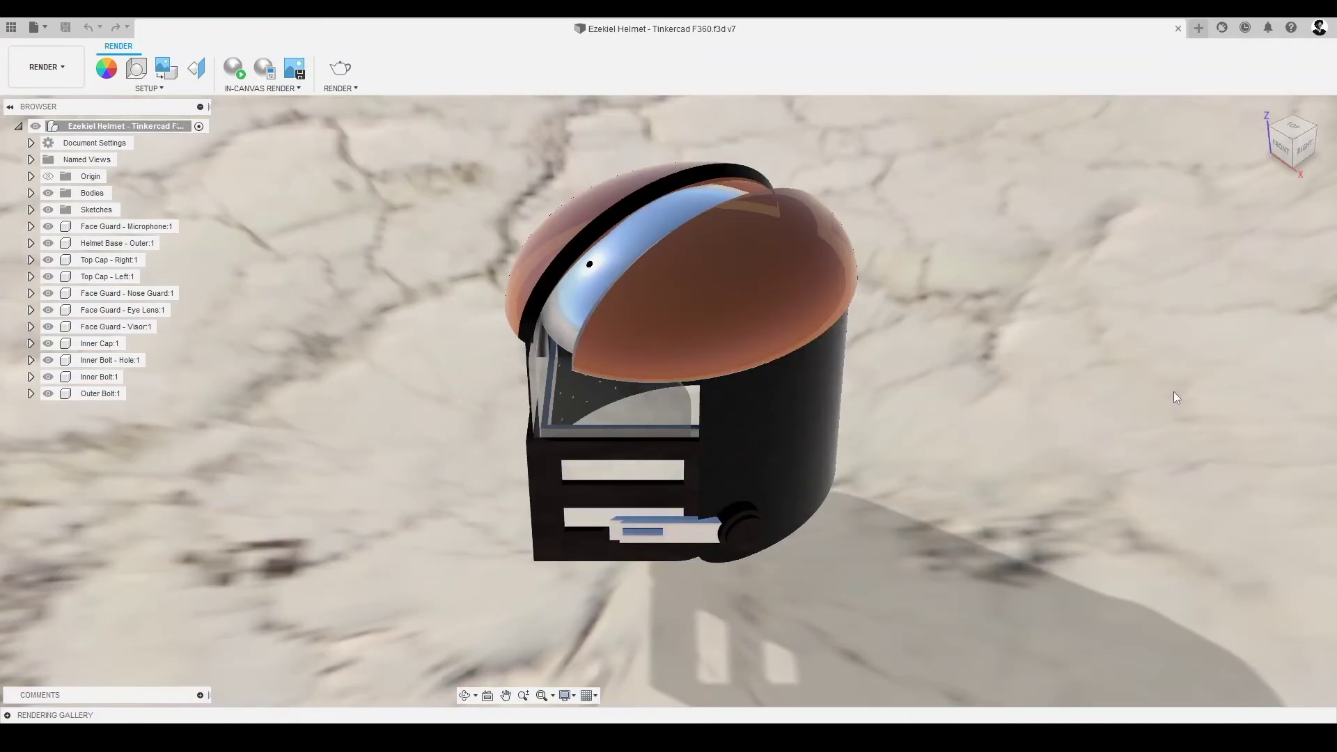
{"action": "left_click", "coordinate": [1316, 131]}
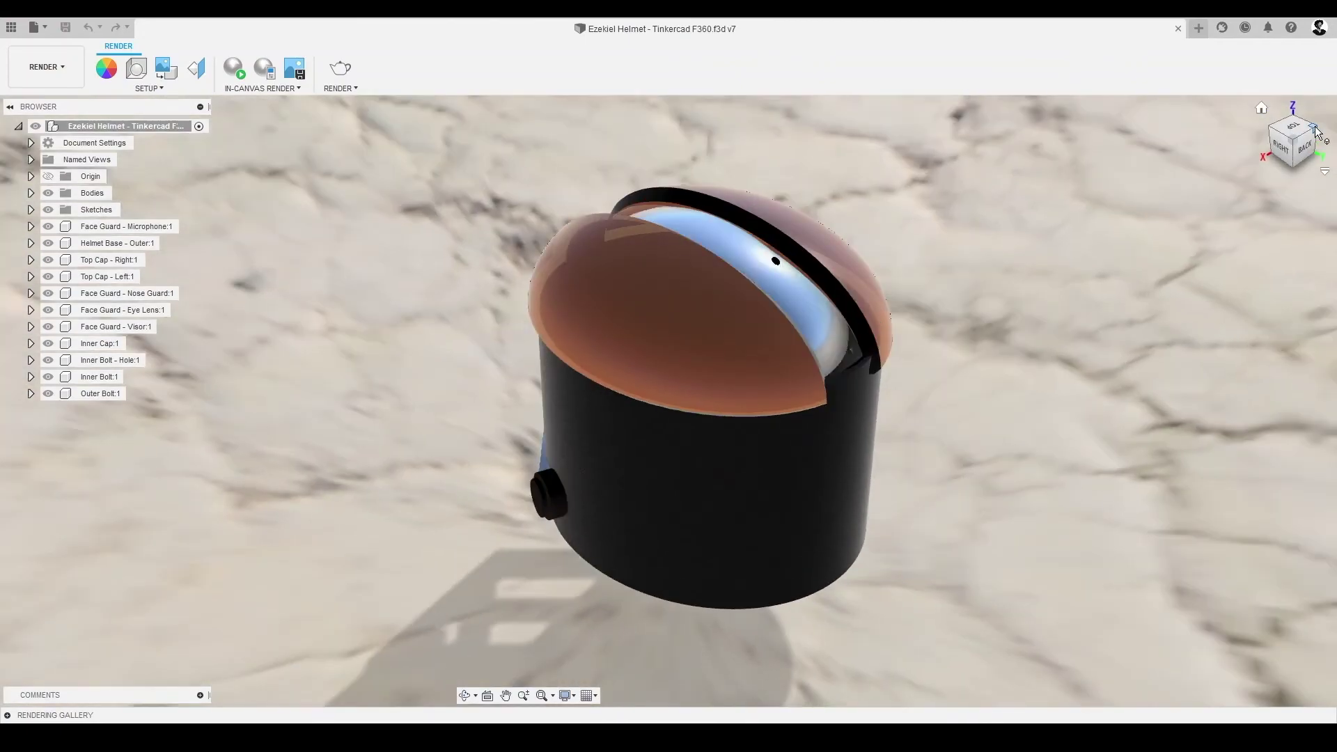
{"action": "left_click", "coordinate": [1316, 130]}
{"action": "left_click", "coordinate": [1316, 130]}
{"action": "left_click", "coordinate": [1316, 130]}
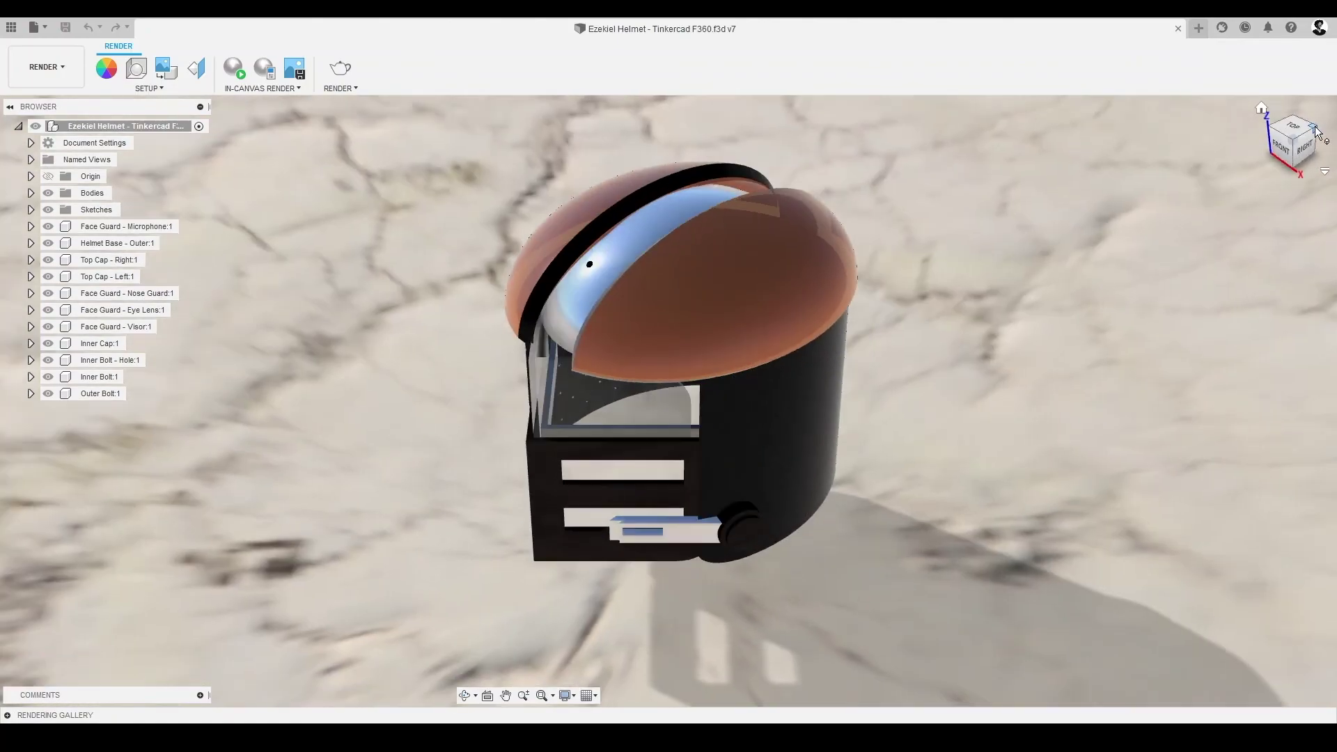
{"action": "left_click", "coordinate": [1287, 154]}
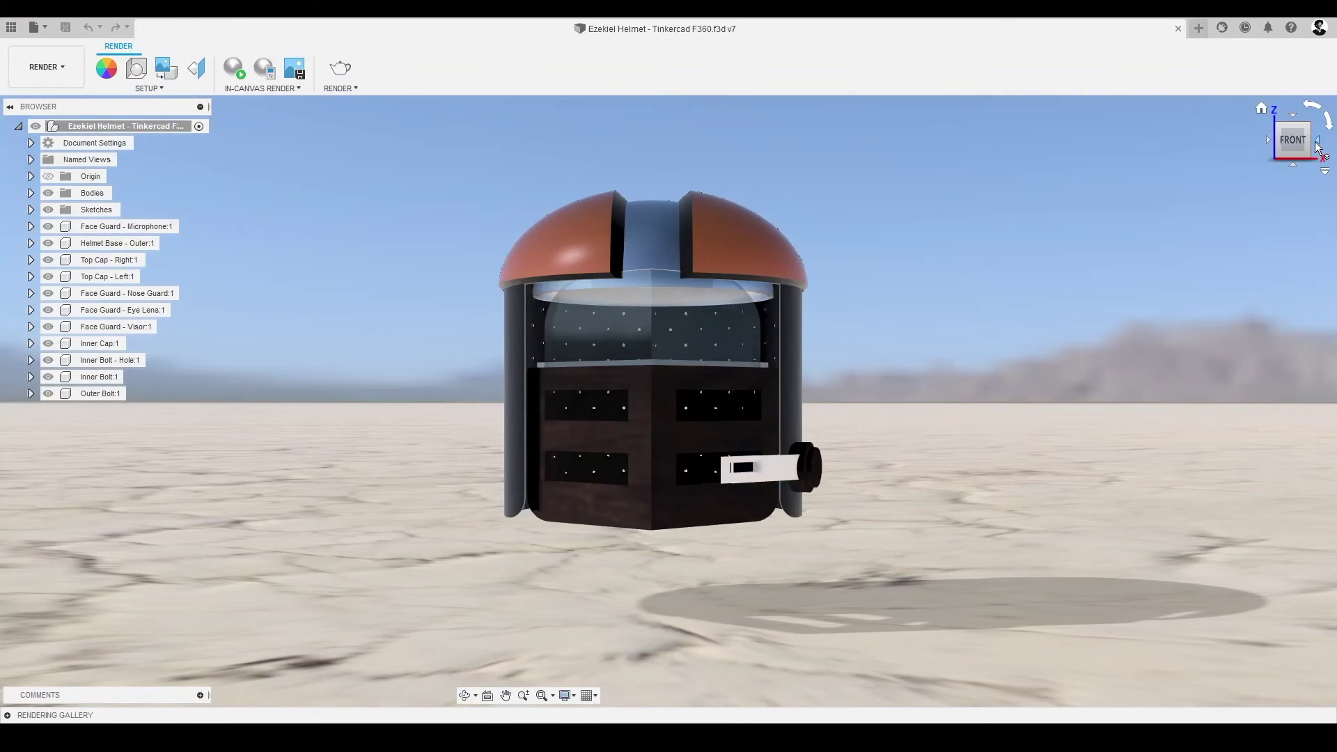
{"action": "left_click", "coordinate": [1317, 145]}
{"action": "left_click", "coordinate": [1317, 145]}
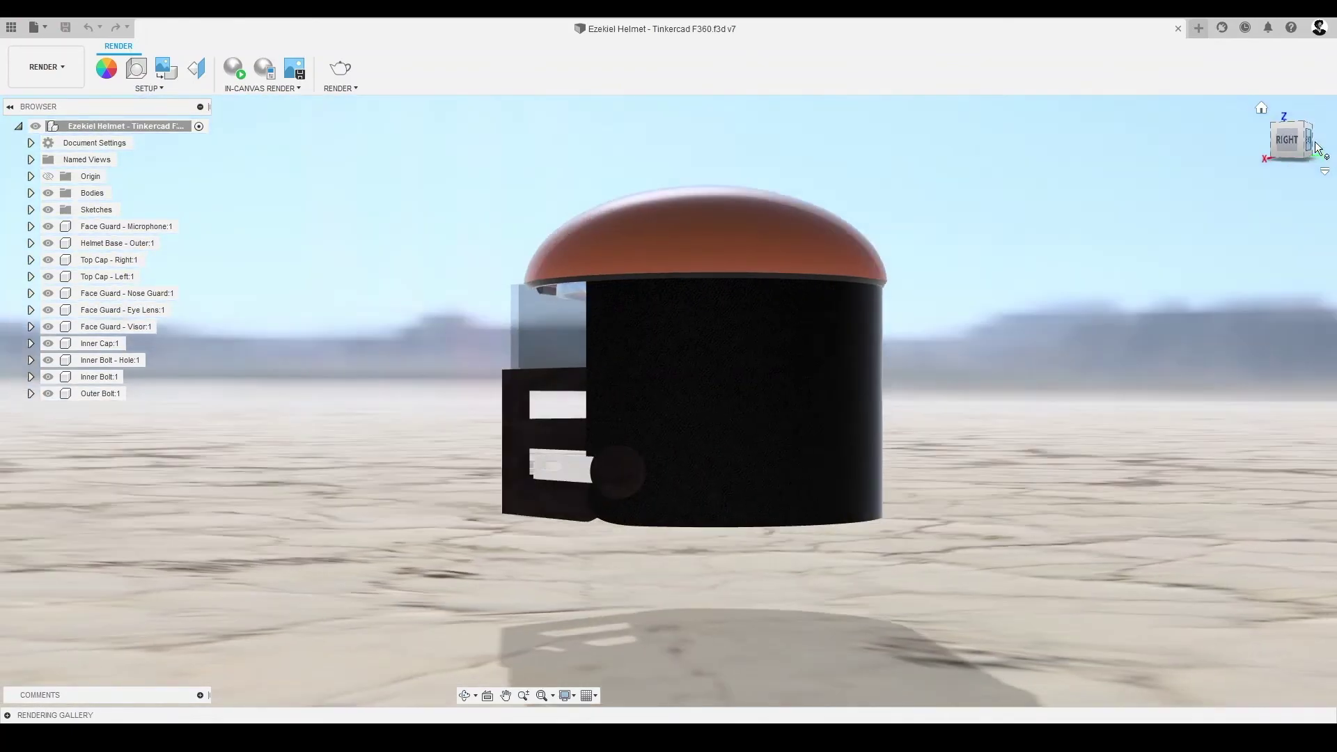
{"action": "left_click", "coordinate": [1318, 146]}
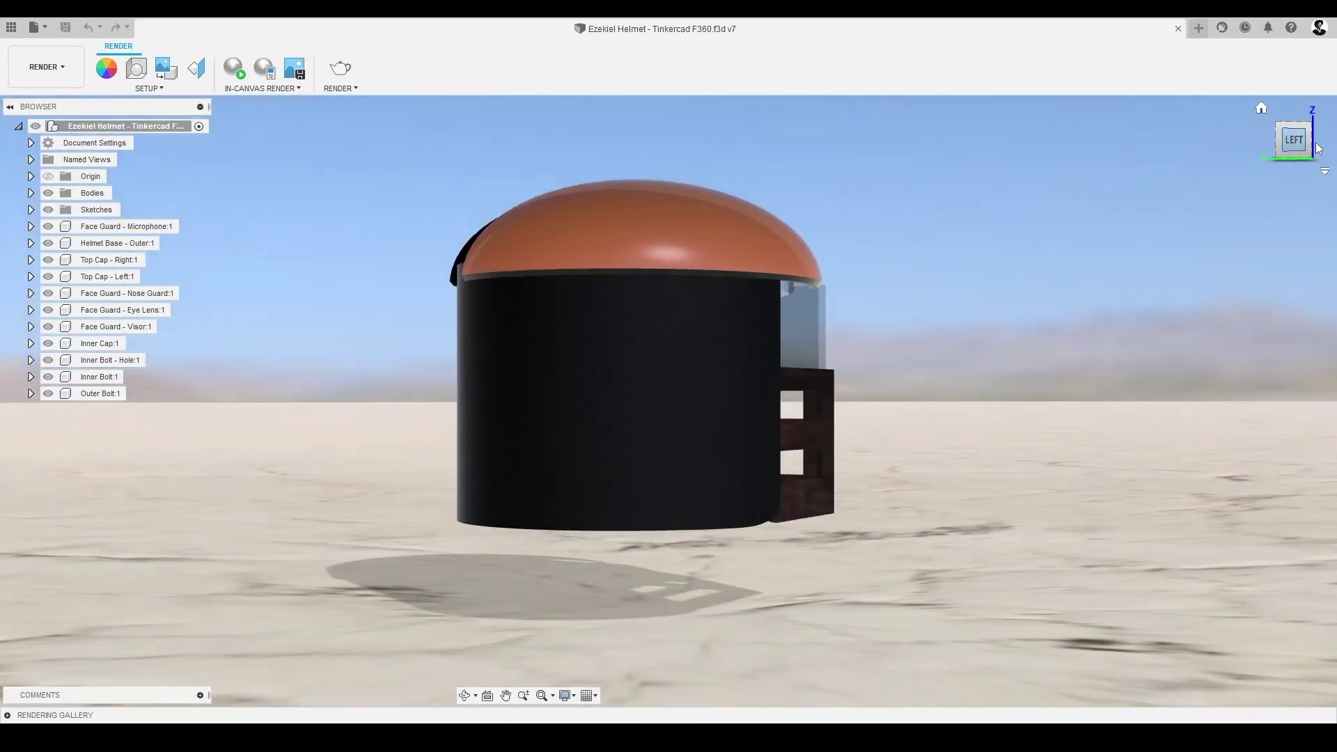
{"action": "left_click", "coordinate": [1318, 146]}
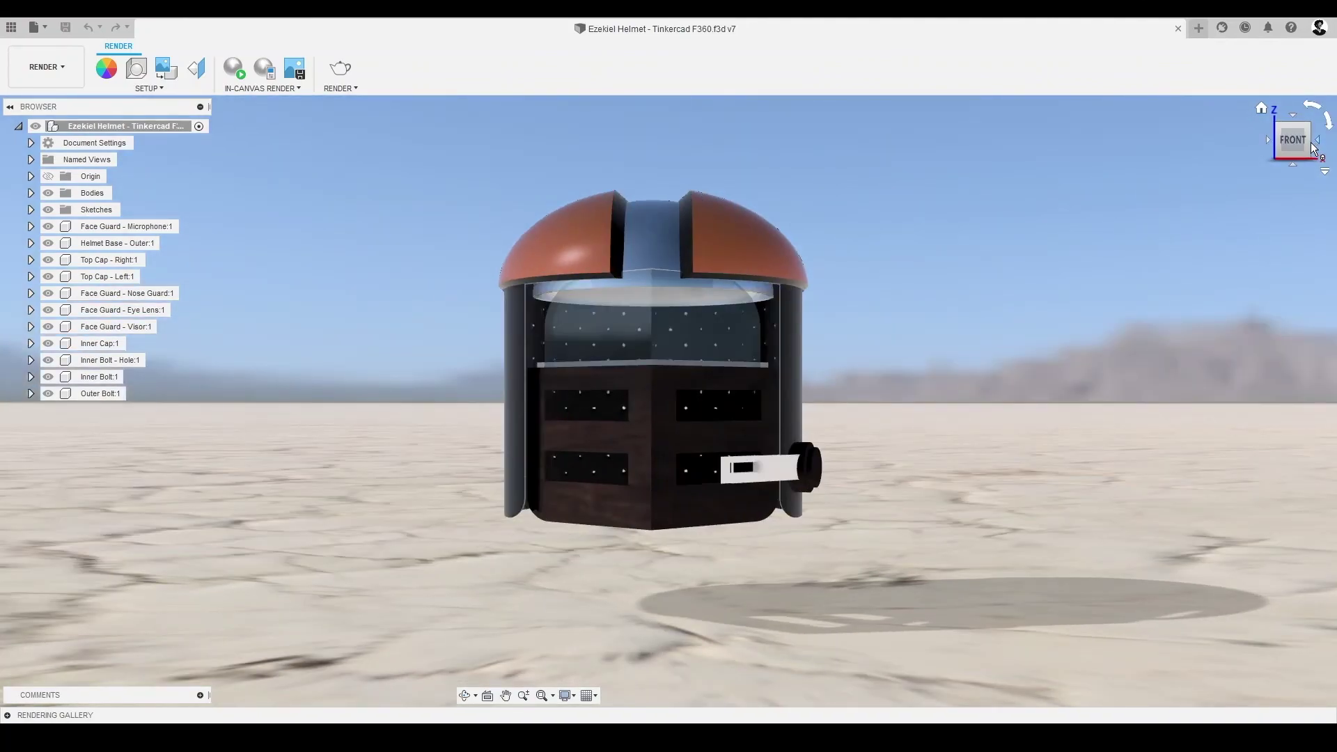
{"action": "left_click", "coordinate": [1310, 129]}
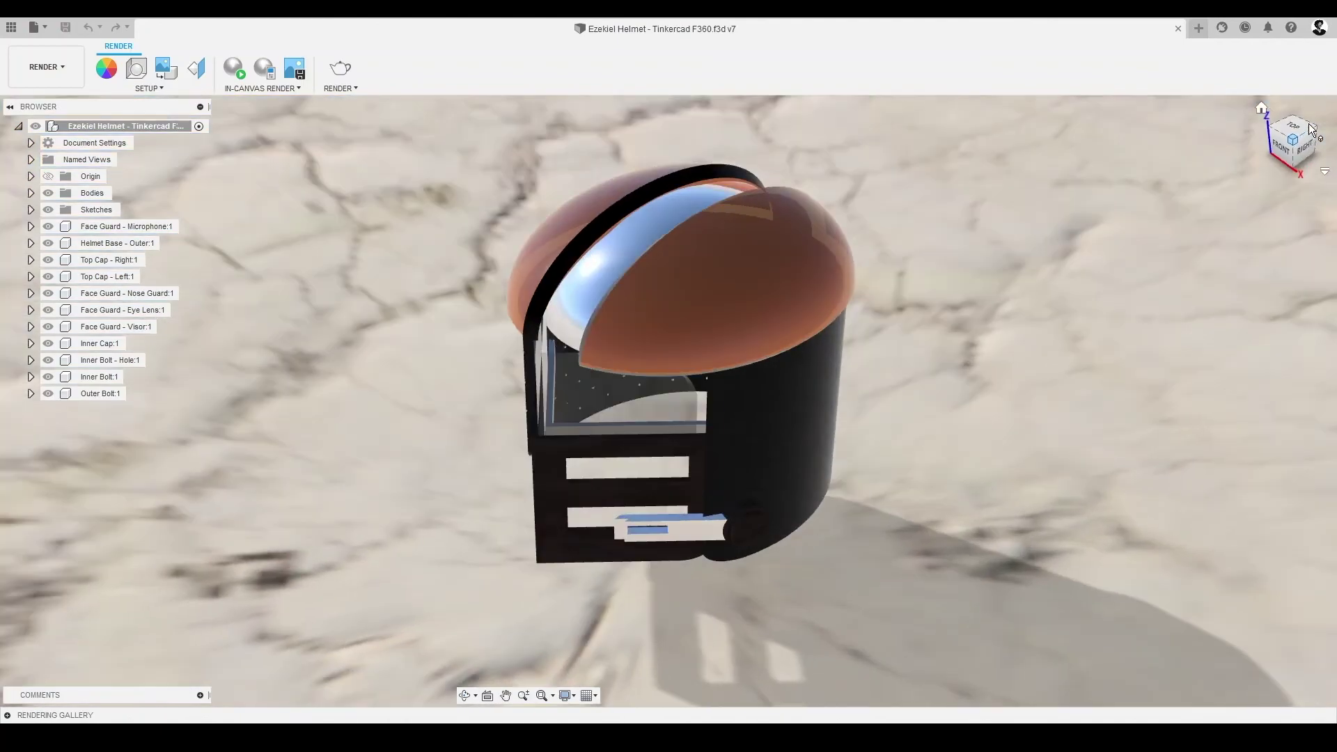
{"action": "left_click", "coordinate": [1297, 165]}
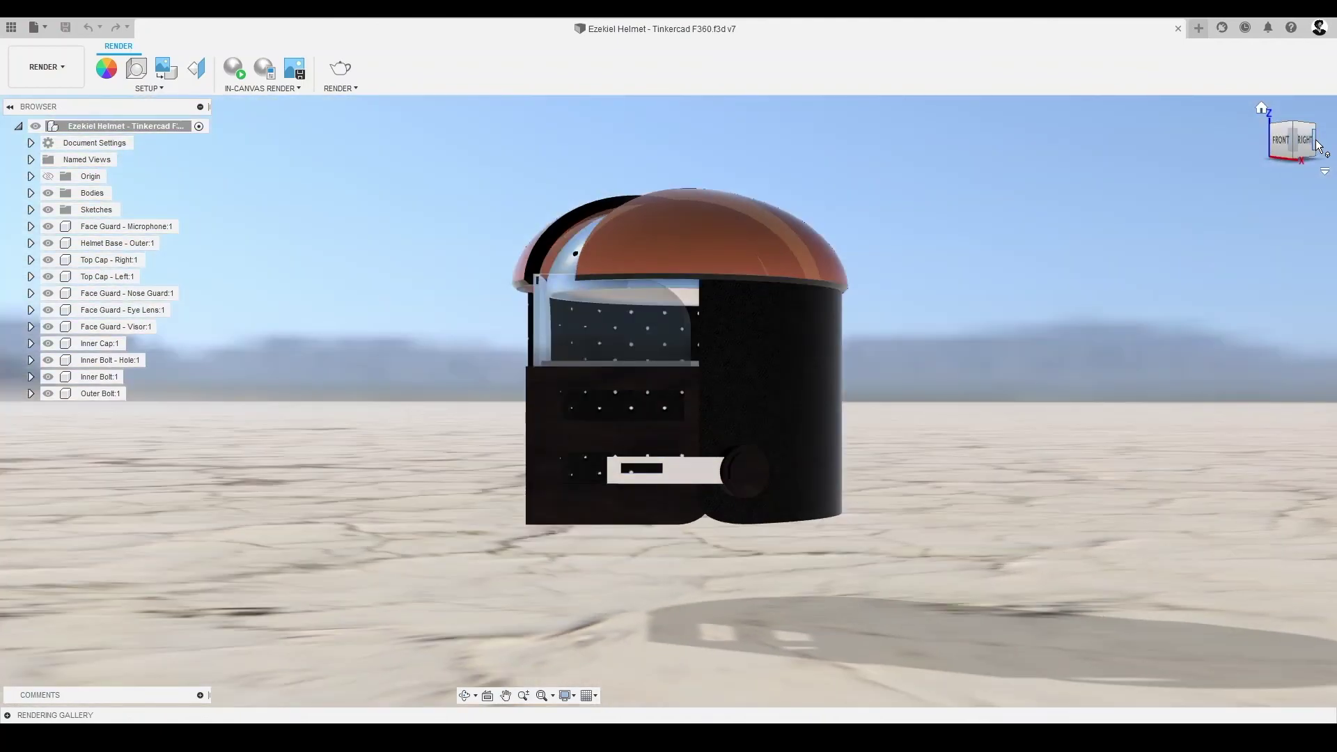
{"action": "left_click", "coordinate": [1317, 144]}
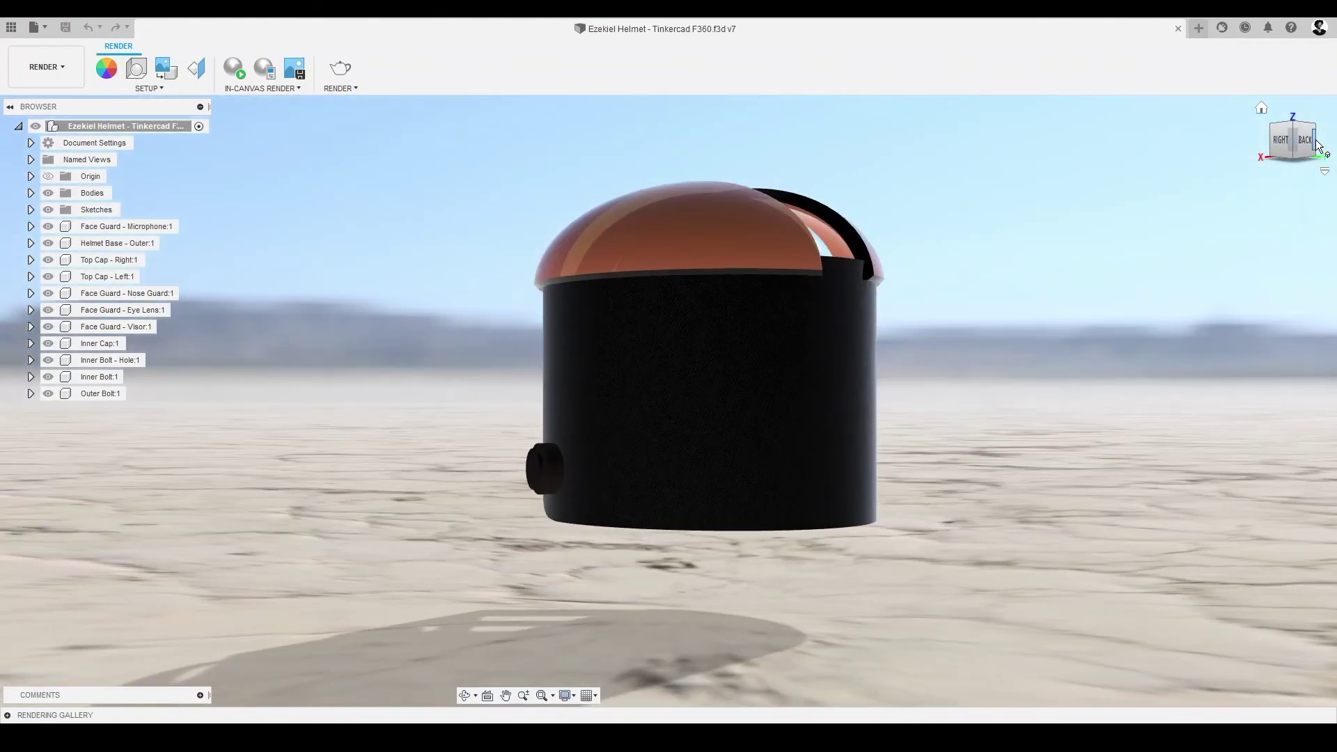
{"action": "left_click", "coordinate": [1317, 144]}
{"action": "left_click", "coordinate": [1317, 144]}
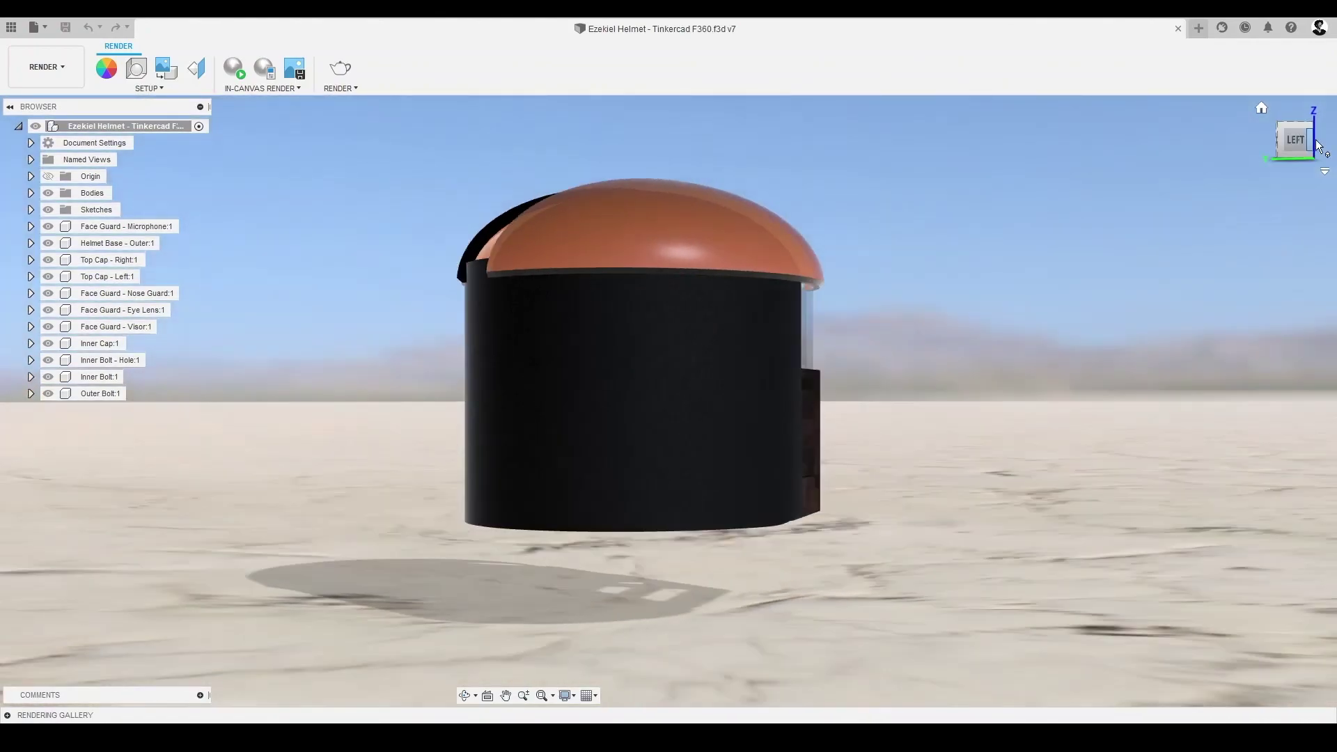
{"action": "left_click", "coordinate": [1317, 144]}
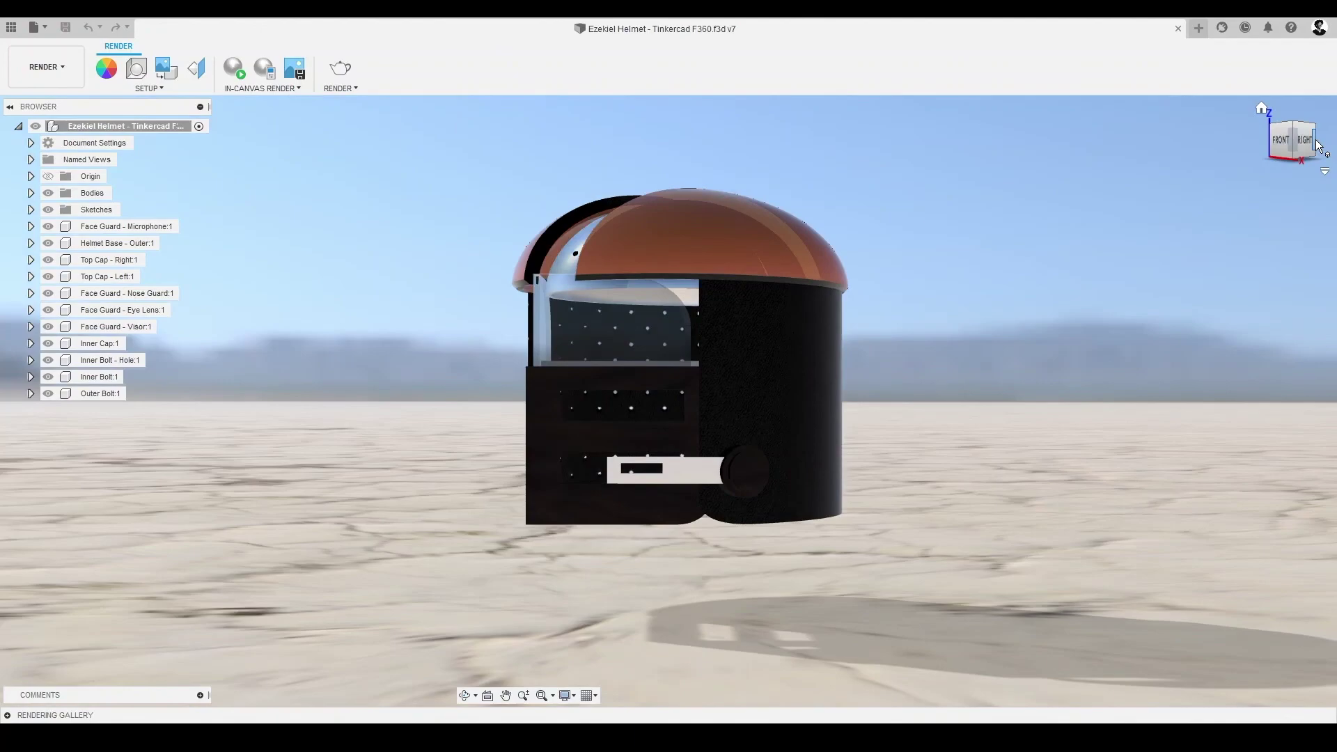
{"action": "left_click", "coordinate": [1293, 131]}
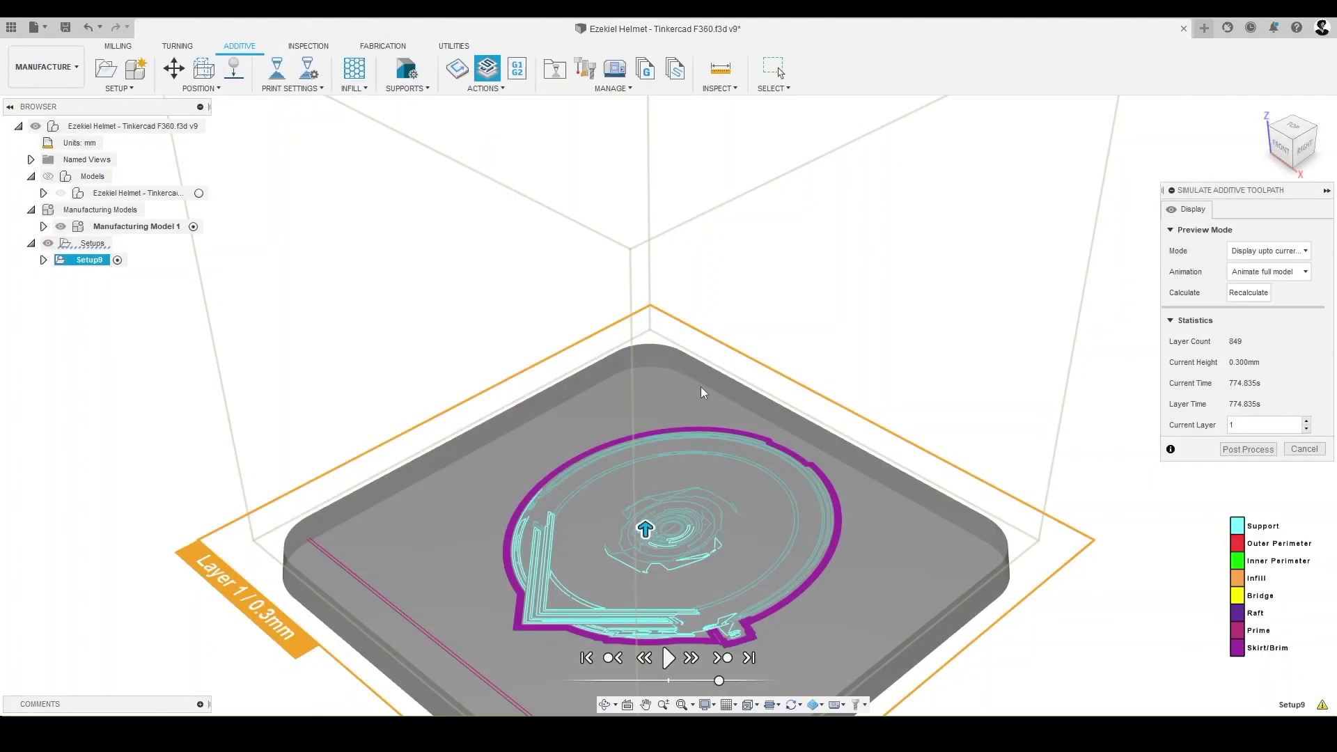
Step: Step the additive toolpath simulation forward to layer 150 (30.1 mm) of 849
{"action": "left_click", "coordinate": [724, 660]}
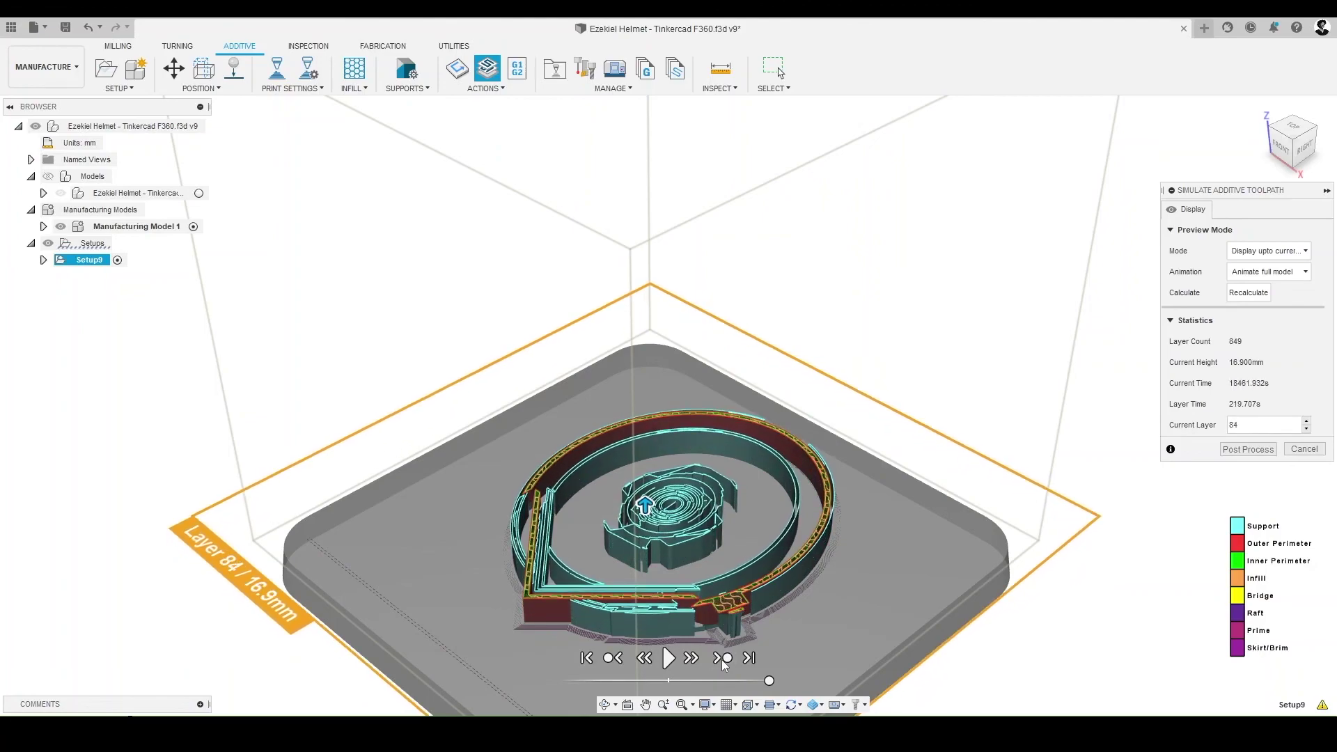
{"action": "left_click", "coordinate": [1306, 421]}
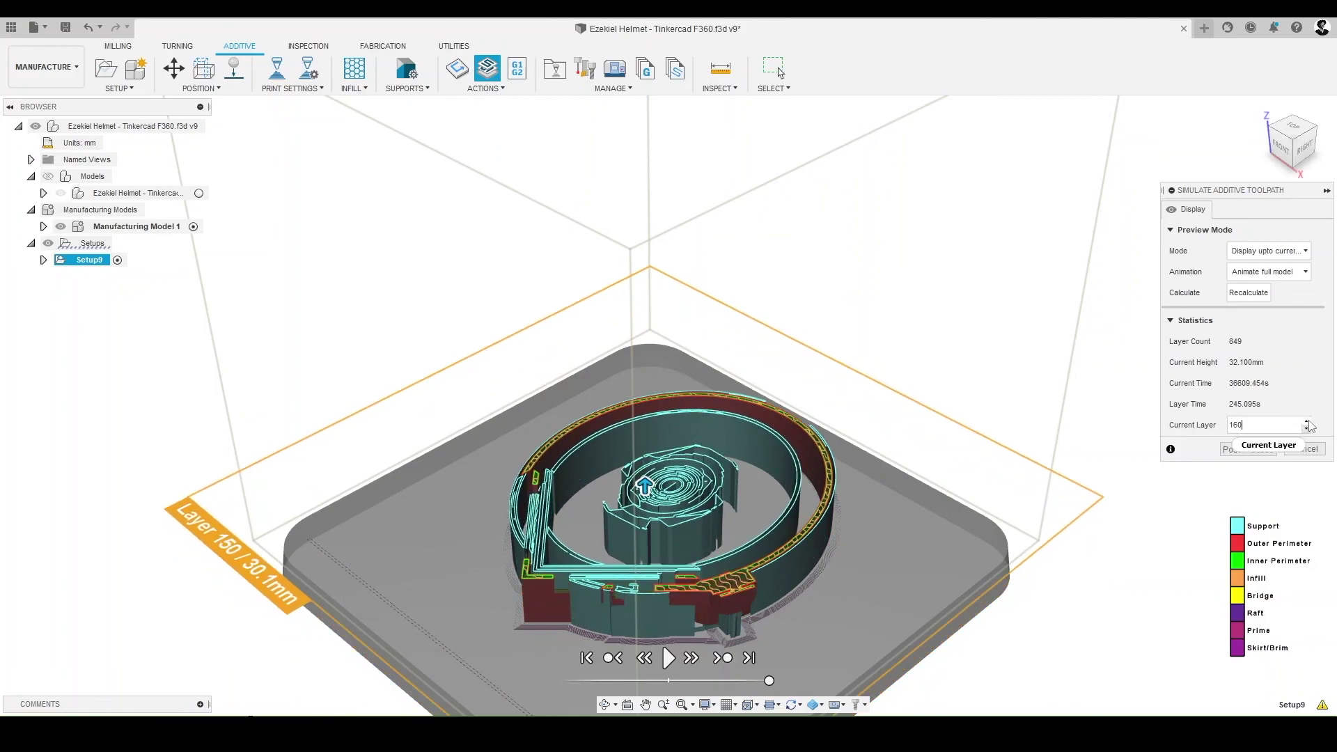